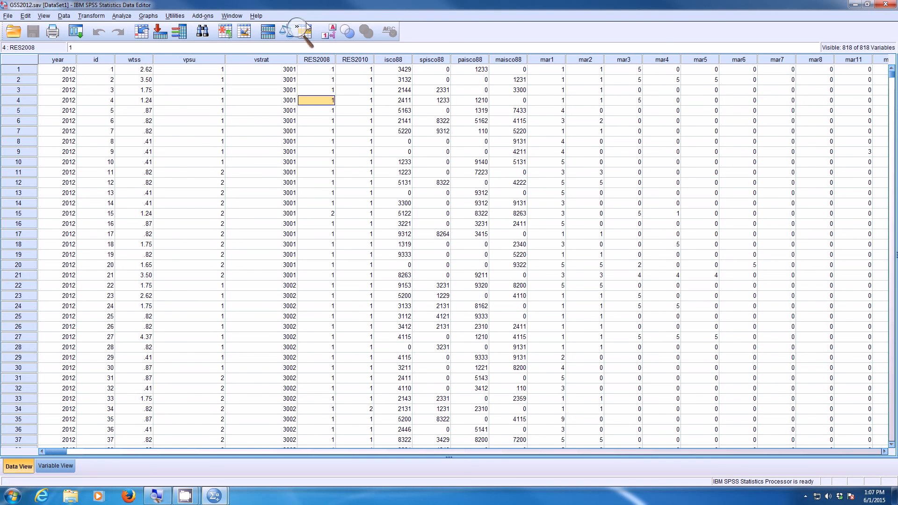
# - Open the Linear Regression setup for the GSS2012 dataset
pyautogui.click(293, 32)
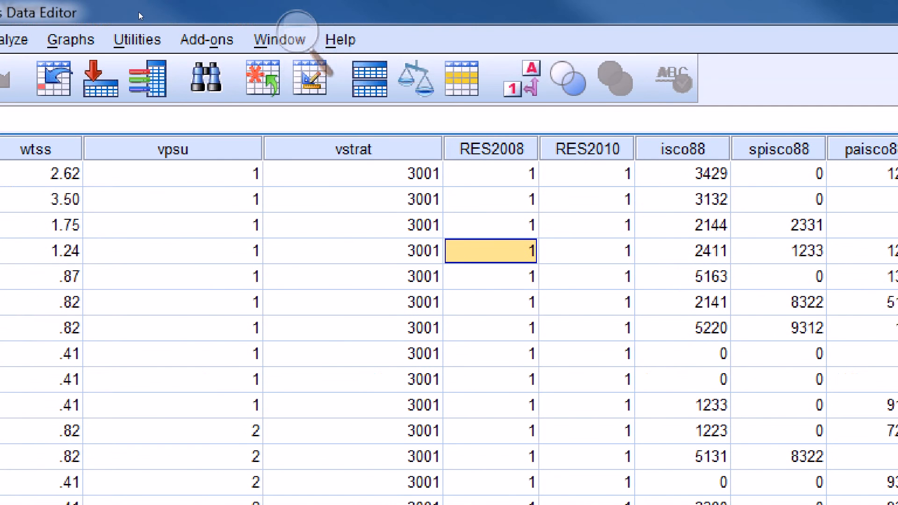
pyautogui.click(122, 13)
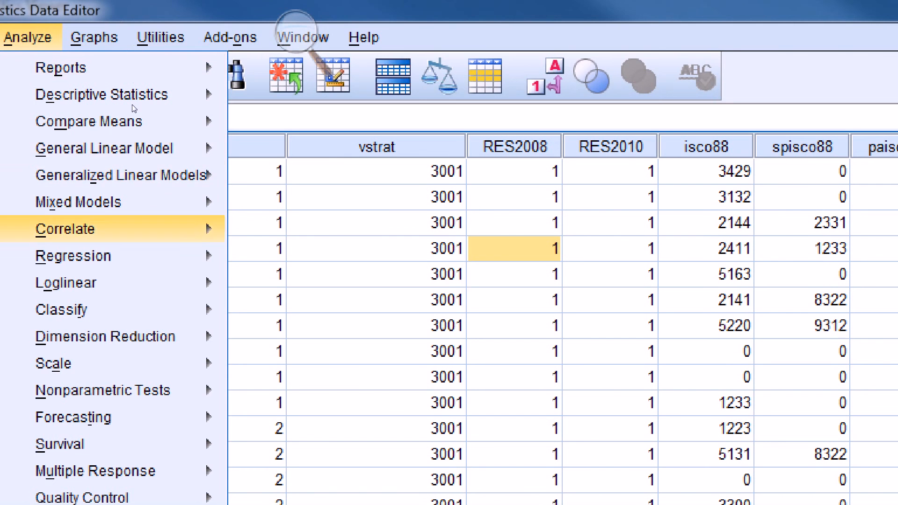
pyautogui.moveTo(139, 104)
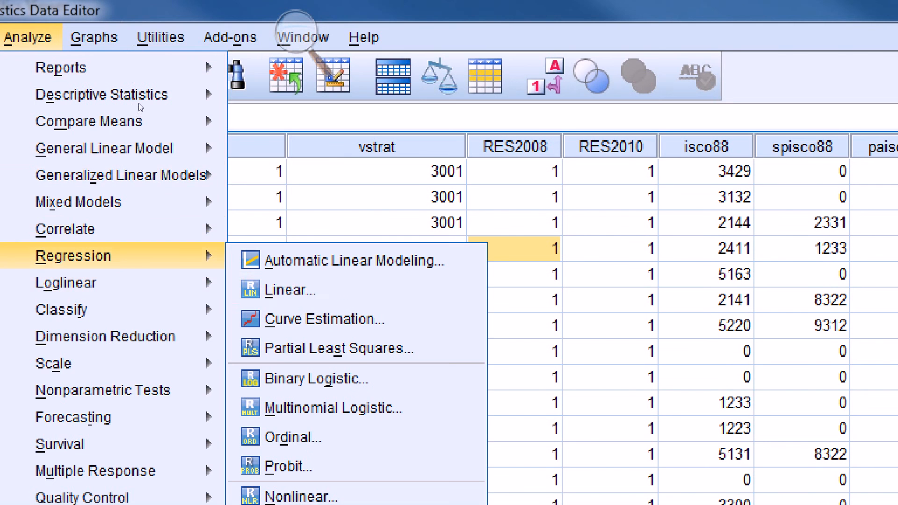
pyautogui.click(249, 121)
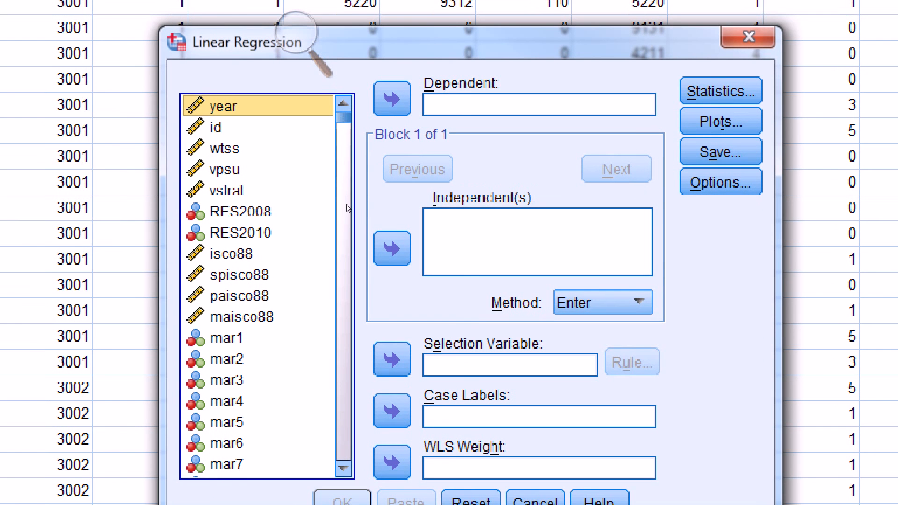
# - Set educ as the dependent variable of the linear regression
pyautogui.click(327, 184)
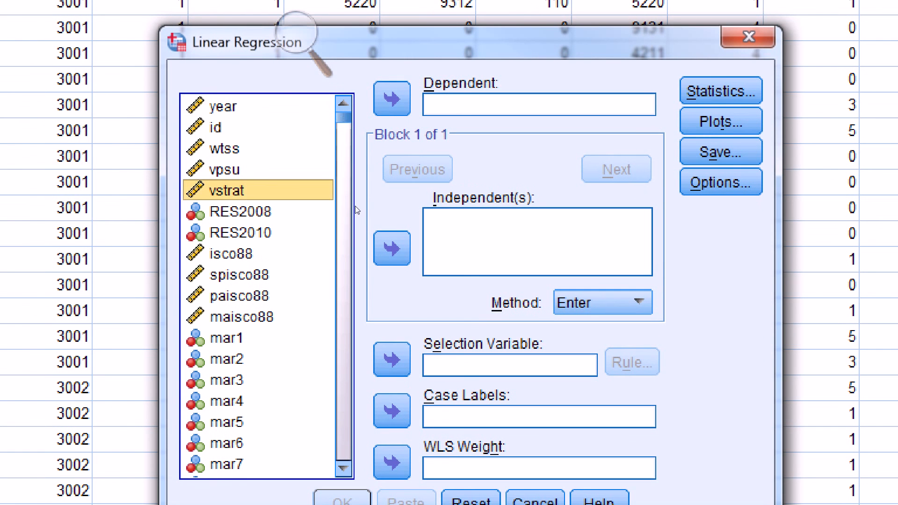
pyautogui.press('e')
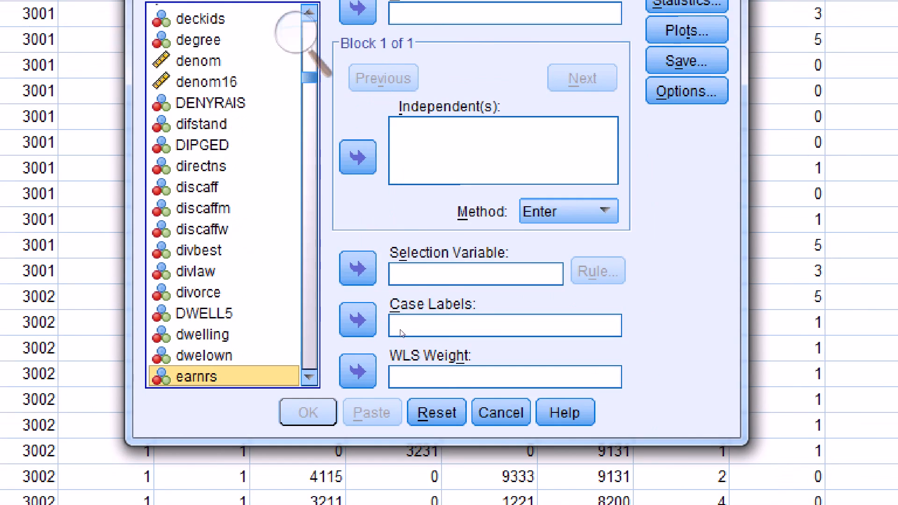
pyautogui.scroll(-2, 398, 323)
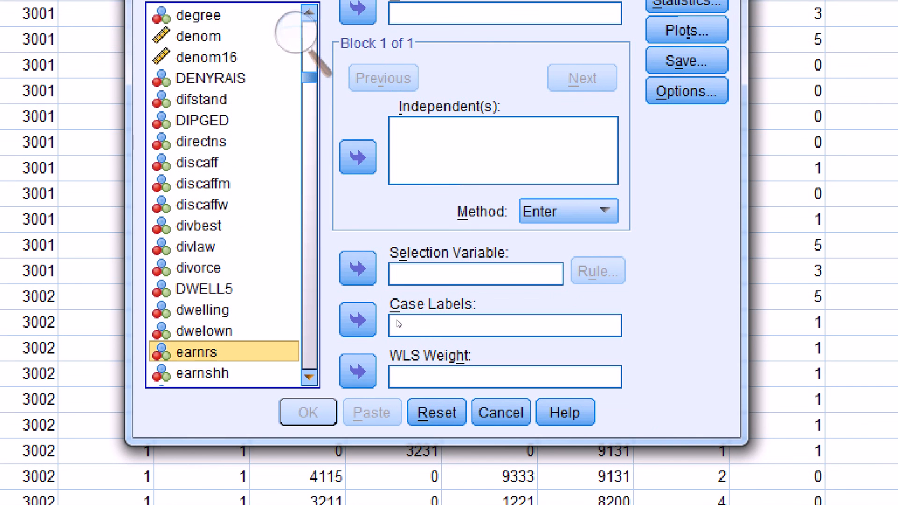
pyautogui.click(361, 306)
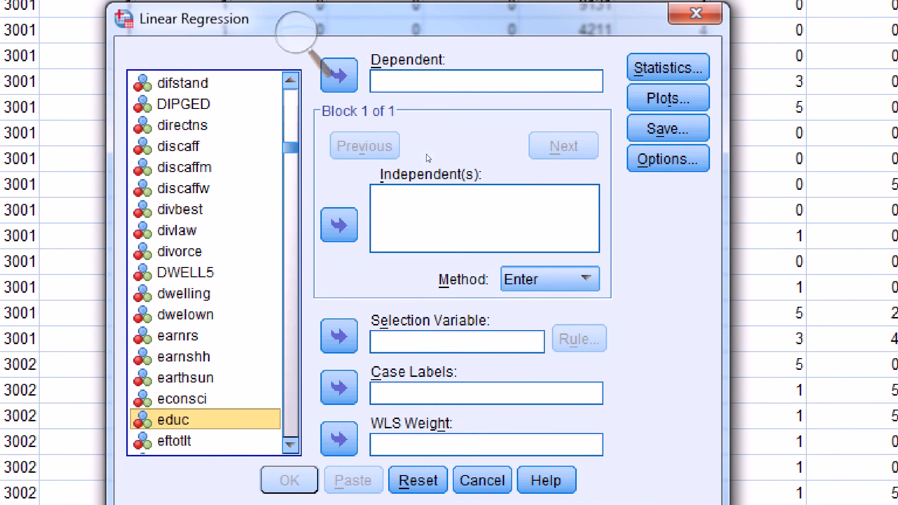
pyautogui.click(339, 75)
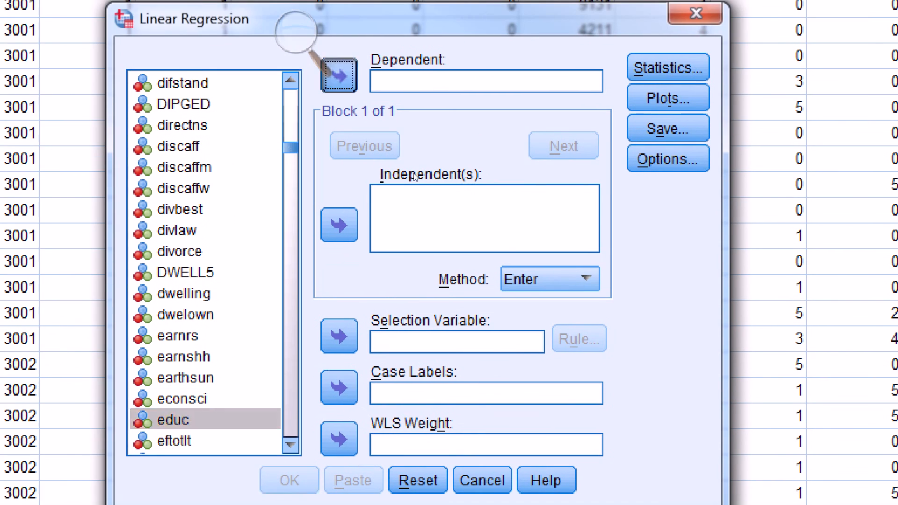
# - Add paeduc as an independent variable in the first block of the regression
pyautogui.click(437, 231)
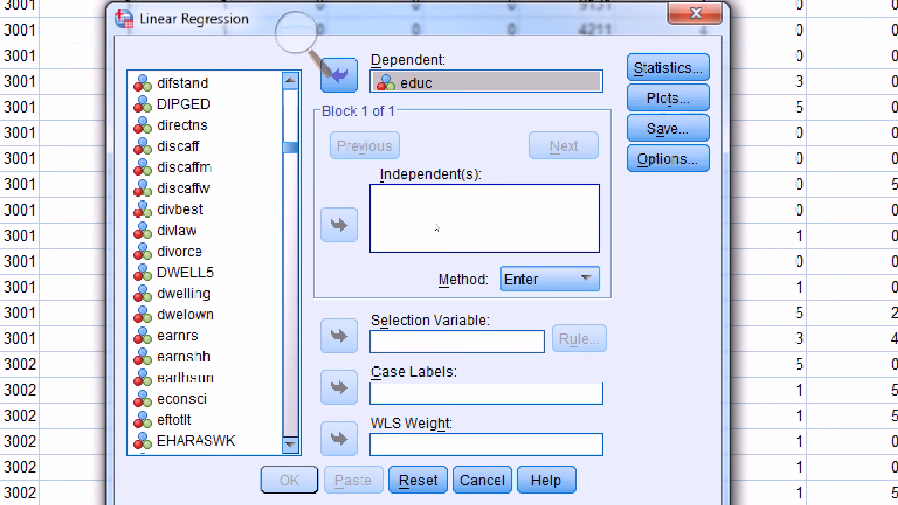
pyautogui.click(178, 230)
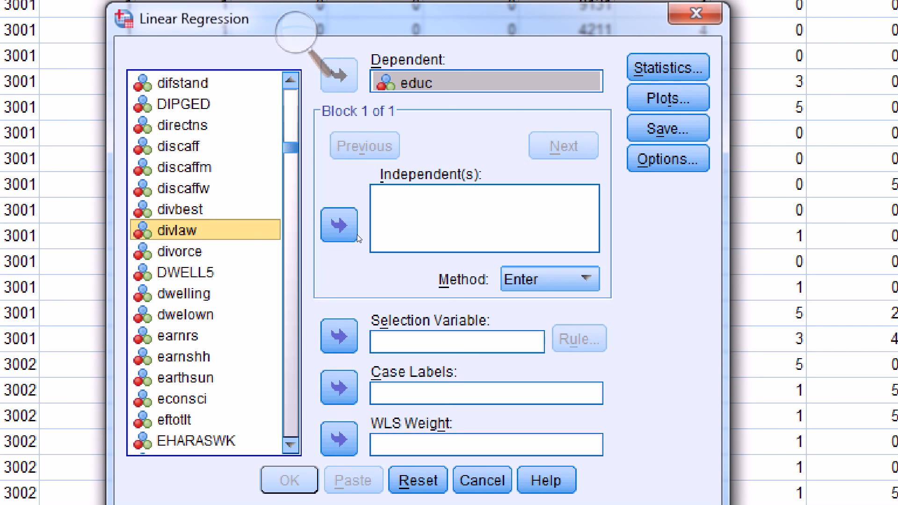
pyautogui.press('p')
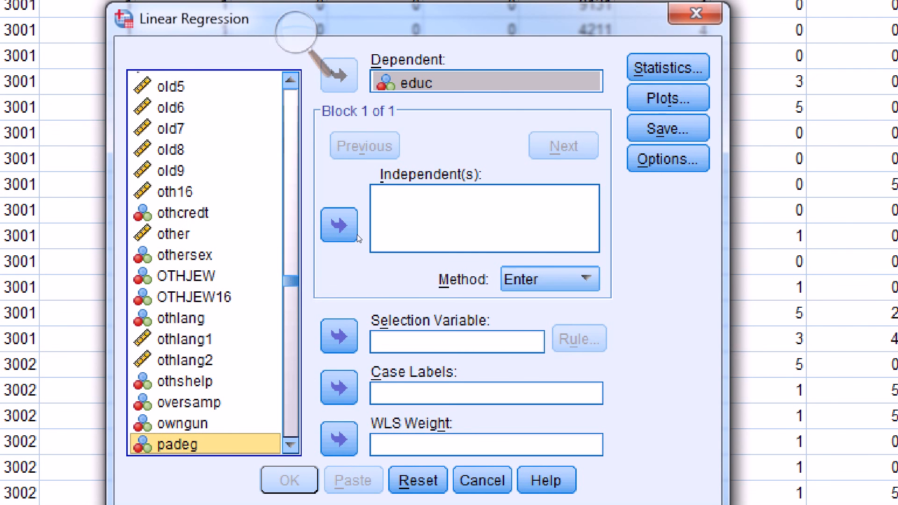
pyautogui.click(291, 446)
pyautogui.click(291, 445)
pyautogui.click(291, 445)
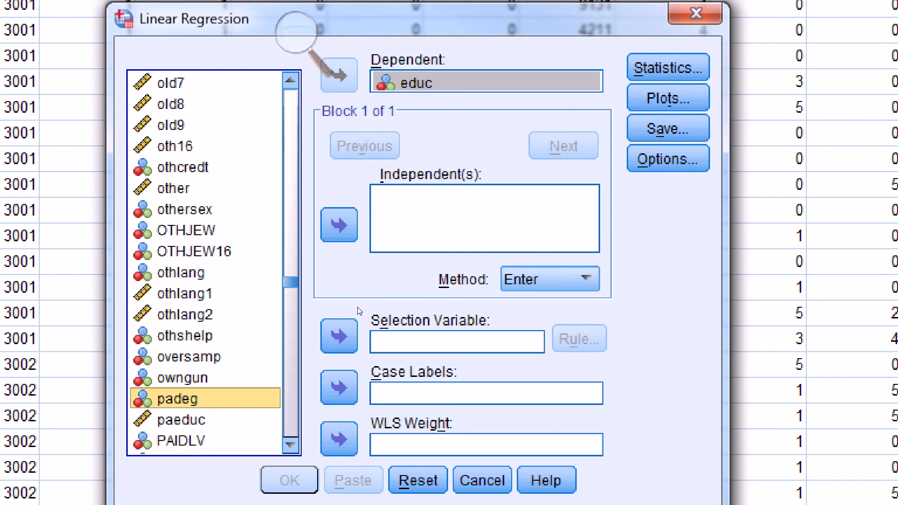
pyautogui.press('Down')
pyautogui.press('Tab')
pyautogui.press('space')
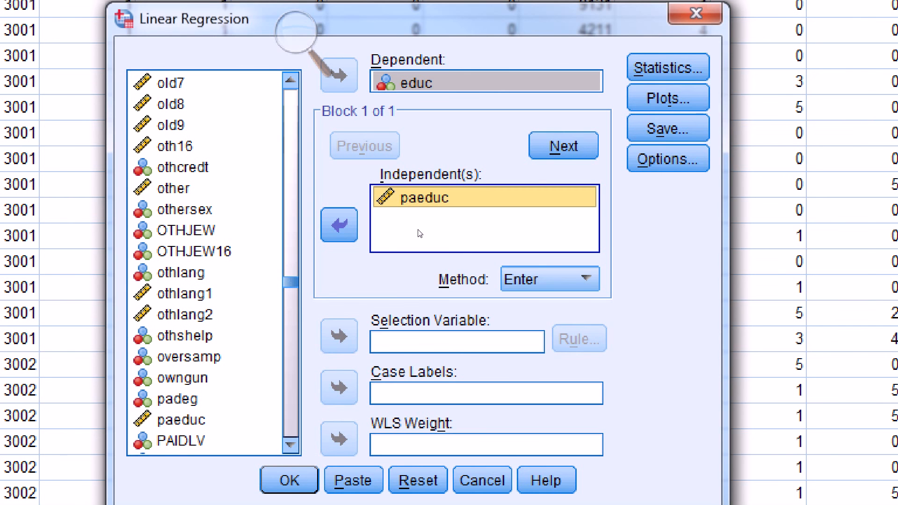
# - Add age as a second independent variable alongside paeduc and run the regression
pyautogui.click(358, 241)
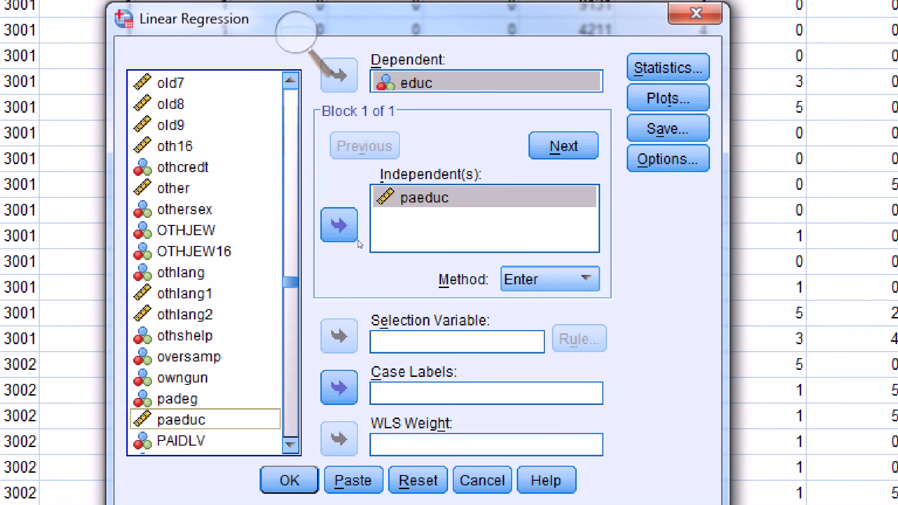
pyautogui.click(205, 252)
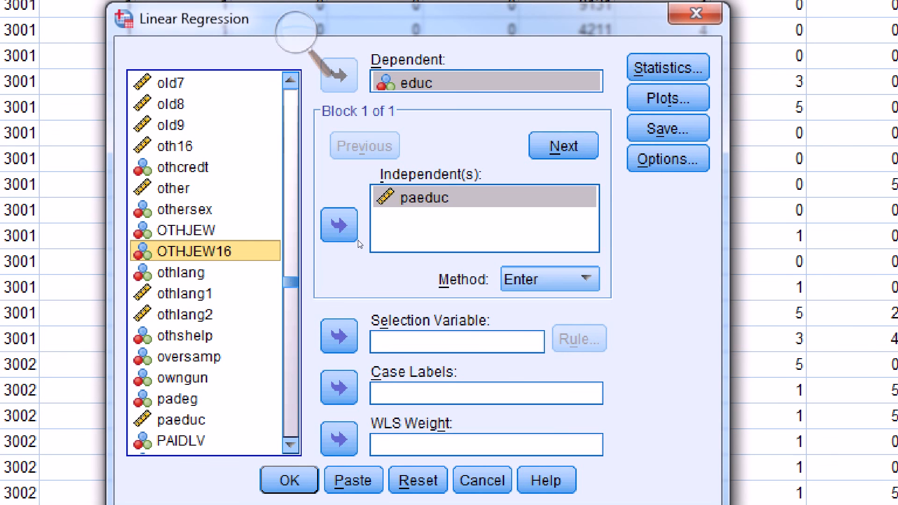
pyautogui.press('Home')
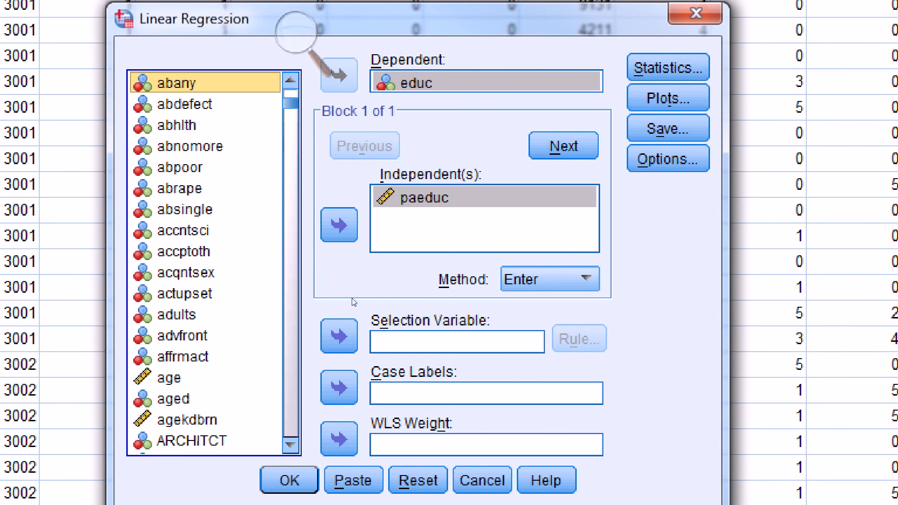
pyautogui.write('age')
pyautogui.click(340, 226)
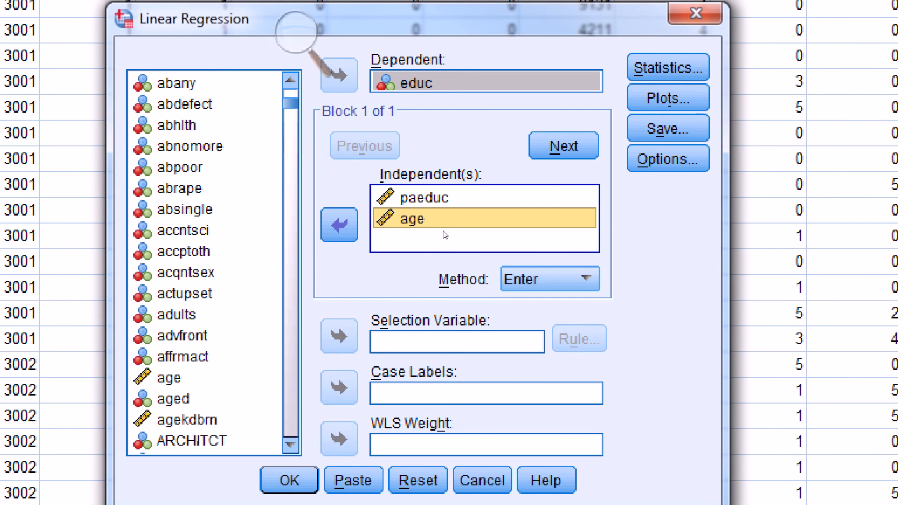
pyautogui.press('Return')
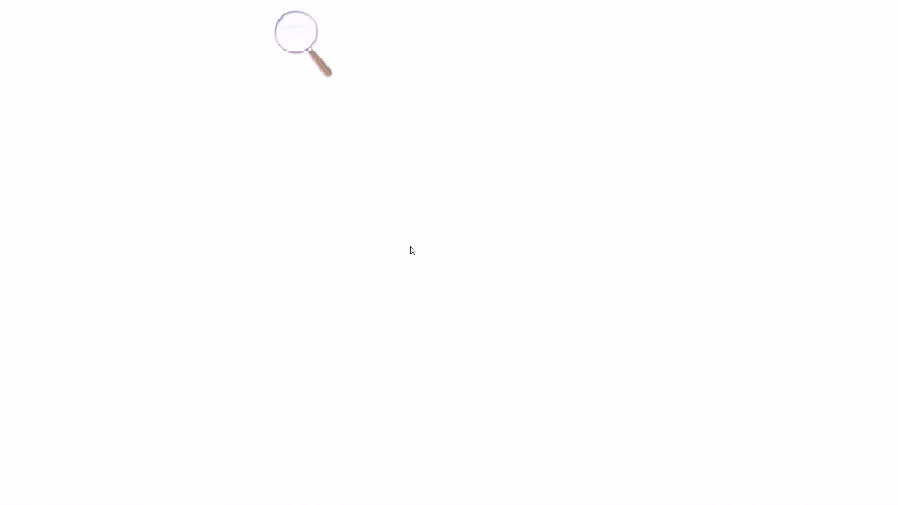
# - Examine the regression output, including the Model Summary, ANOVA and Coefficients tables
pyautogui.press('super+minus')
pyautogui.press('super+minus')
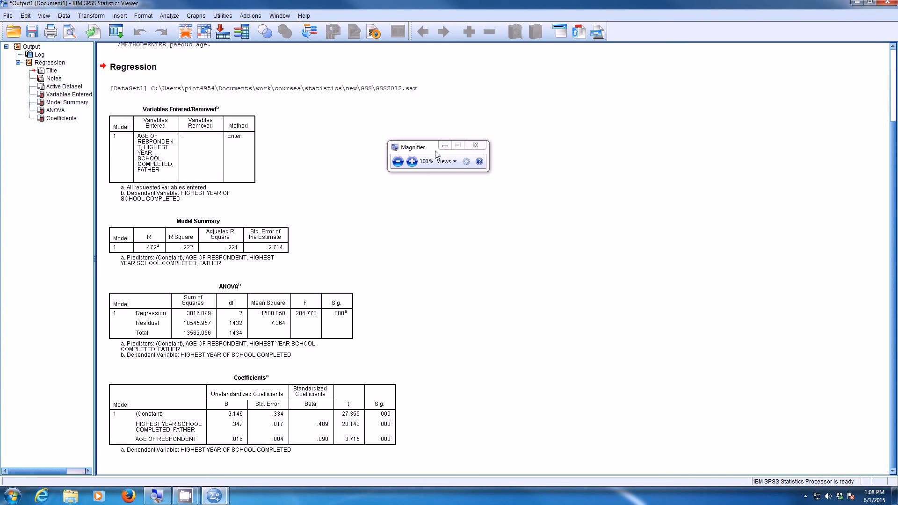
pyautogui.moveTo(426, 150); pyautogui.dragTo(364, 190)
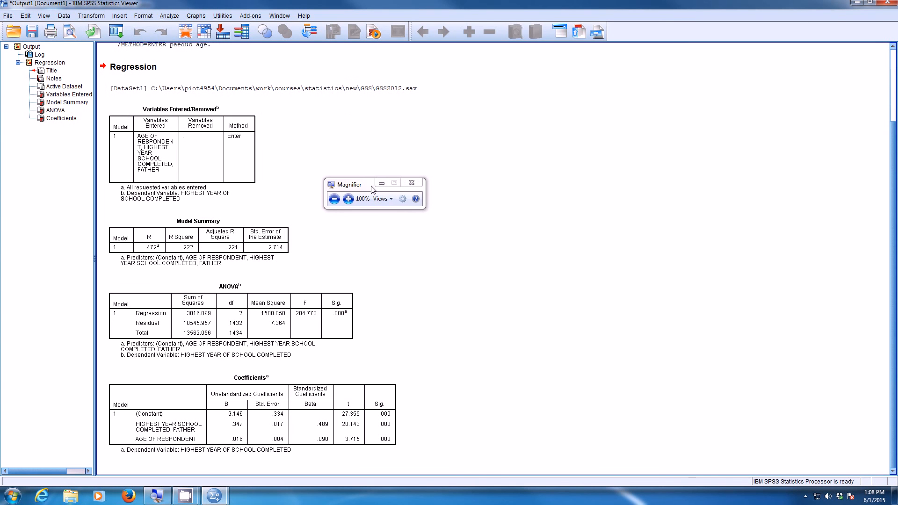
pyautogui.click(349, 200)
pyautogui.click(347, 198)
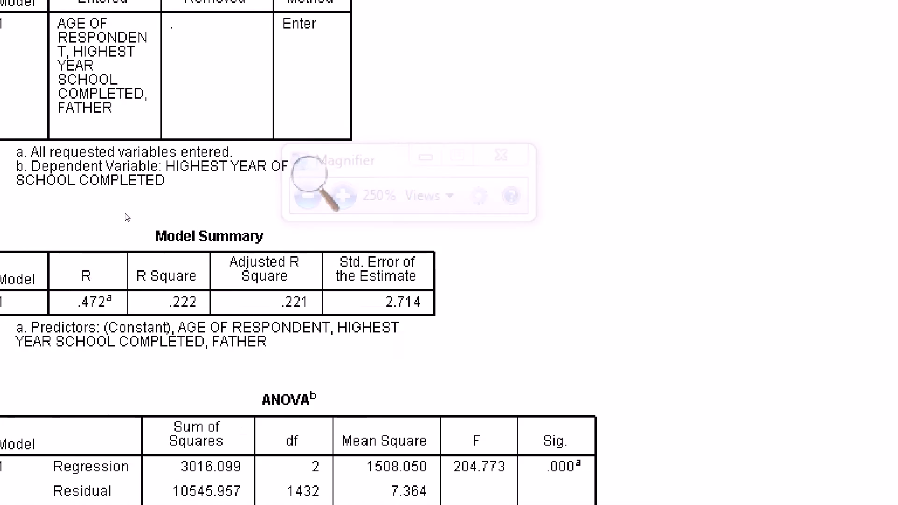
pyautogui.click(122, 264)
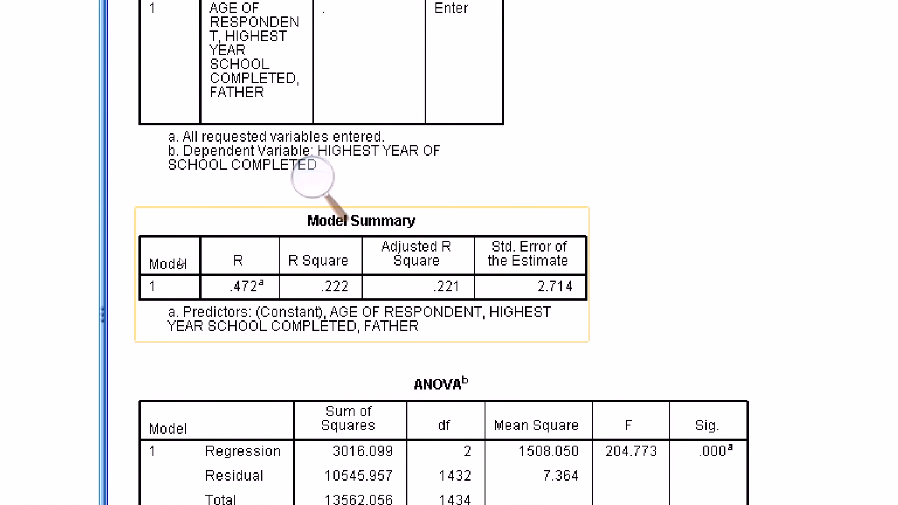
pyautogui.click(221, 205)
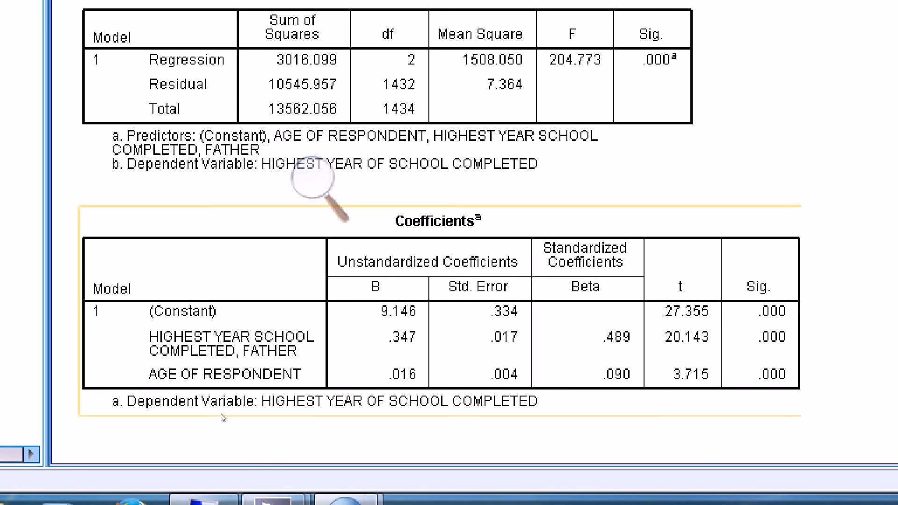
pyautogui.click(313, 178)
pyautogui.click(307, 194)
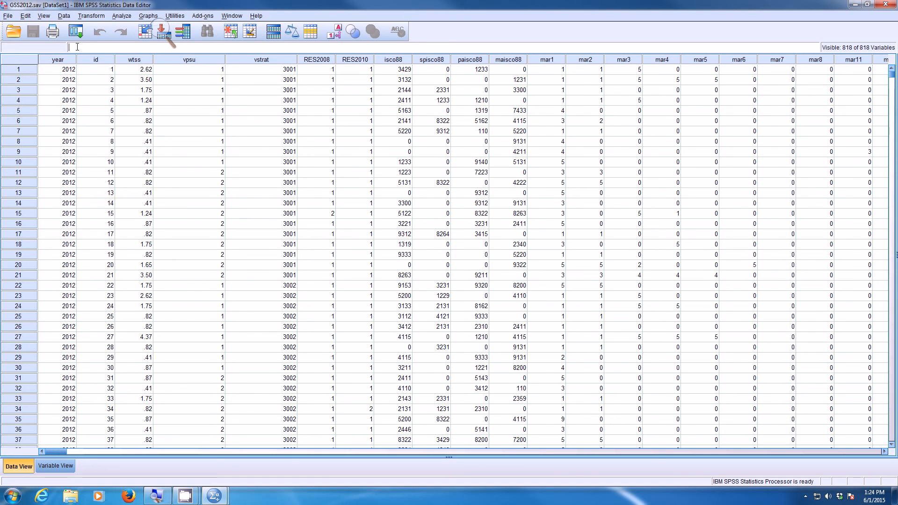
# - Start a Compute Variable transformation in the Data Editor with age_sqr as the target variable
pyautogui.click(166, 33)
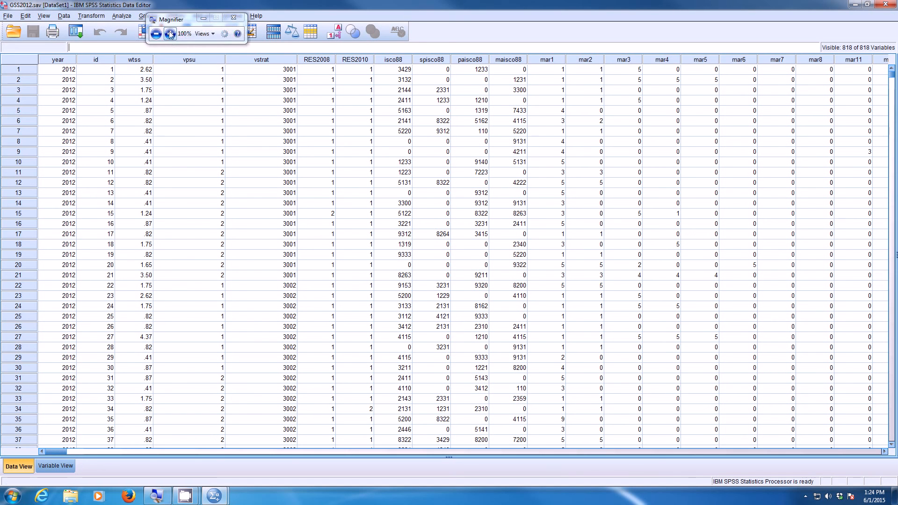
pyautogui.click(170, 33)
pyautogui.click(92, 15)
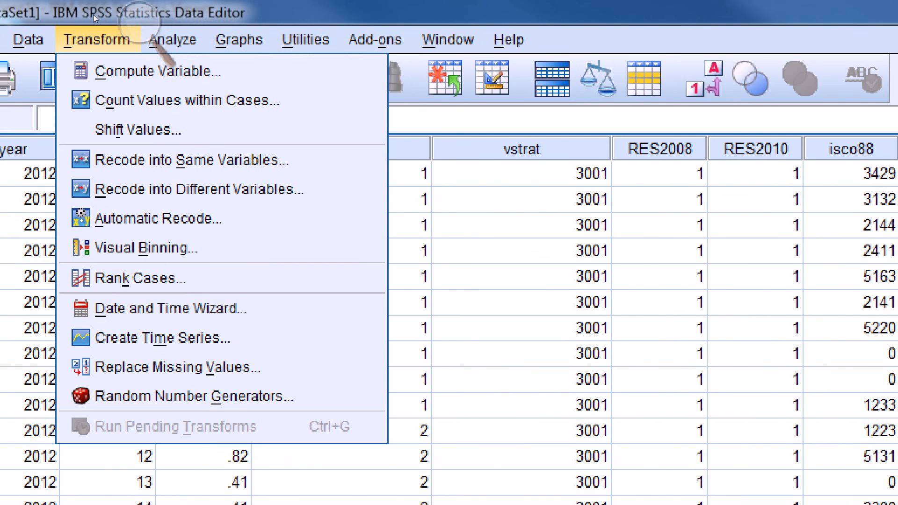
pyautogui.click(179, 30)
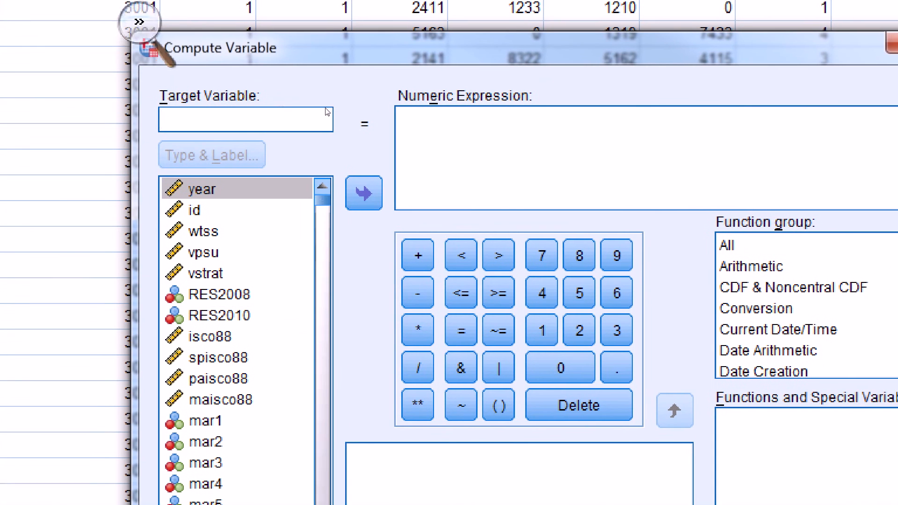
pyautogui.moveTo(355, 116); pyautogui.dragTo(331, 108)
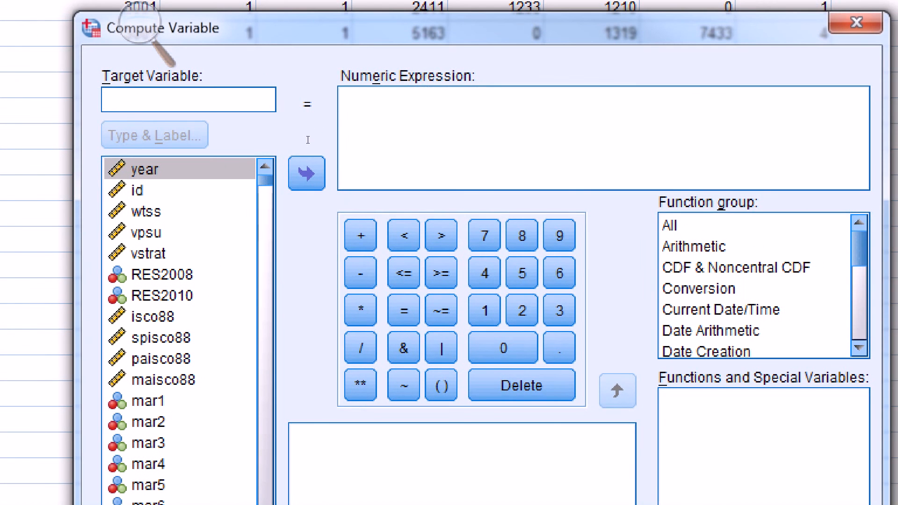
pyautogui.write('age_')
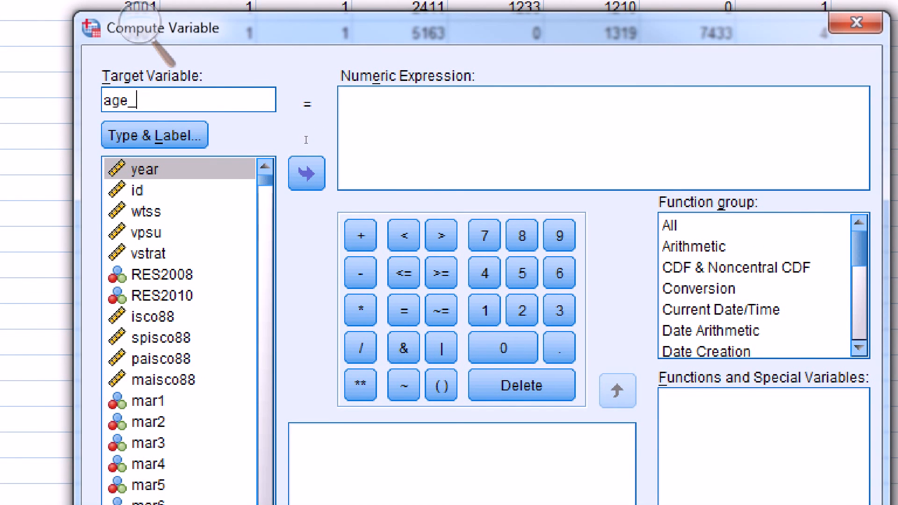
pyautogui.write('sqr')
pyautogui.press('Tab')
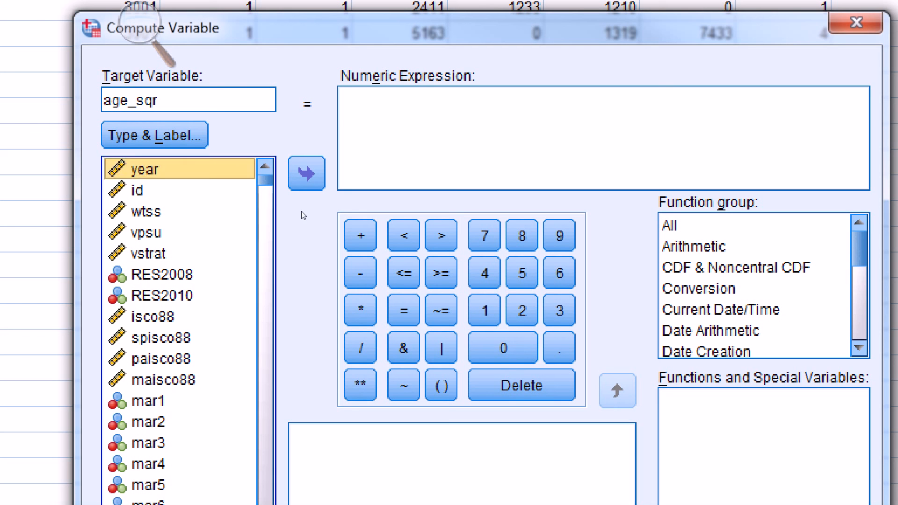
# - Insert the age variable from the variable list into the numeric expression for age_sqr
pyautogui.press('r')
pyautogui.press('r')
pyautogui.scroll(-3, 301, 214)
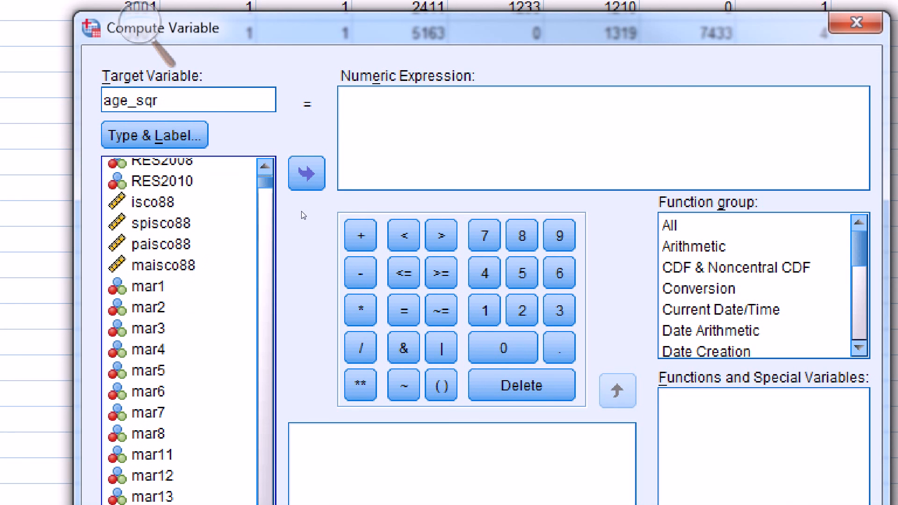
pyautogui.scroll(-4, 301, 215)
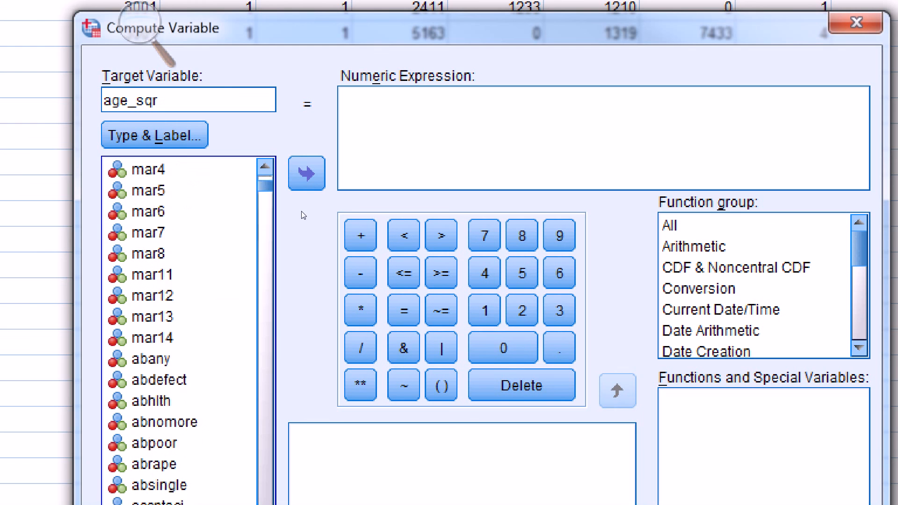
pyautogui.scroll(-1, 302, 215)
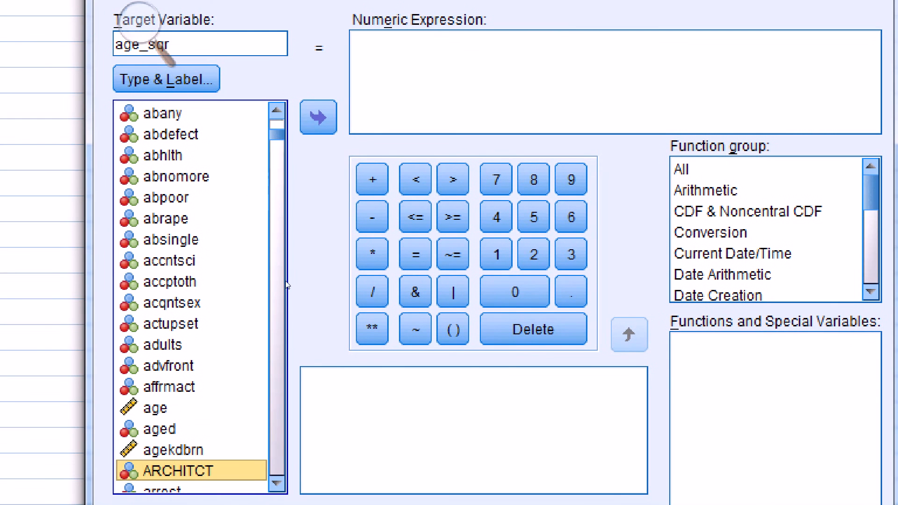
pyautogui.press('Up')
pyautogui.press('Up')
pyautogui.press('Up')
pyautogui.click(318, 117)
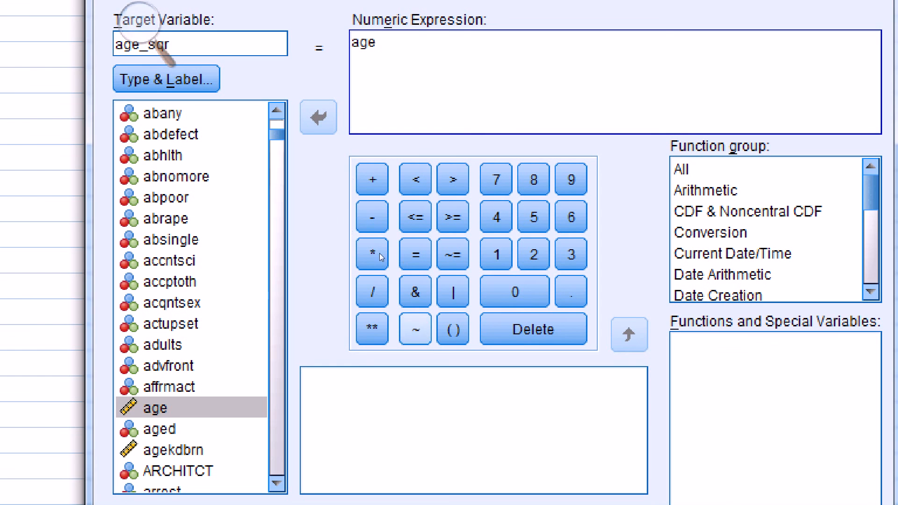
# - Square age in the numeric expression as age ** 2 and run the computation of age_sqr
pyautogui.click(372, 327)
pyautogui.write('2')
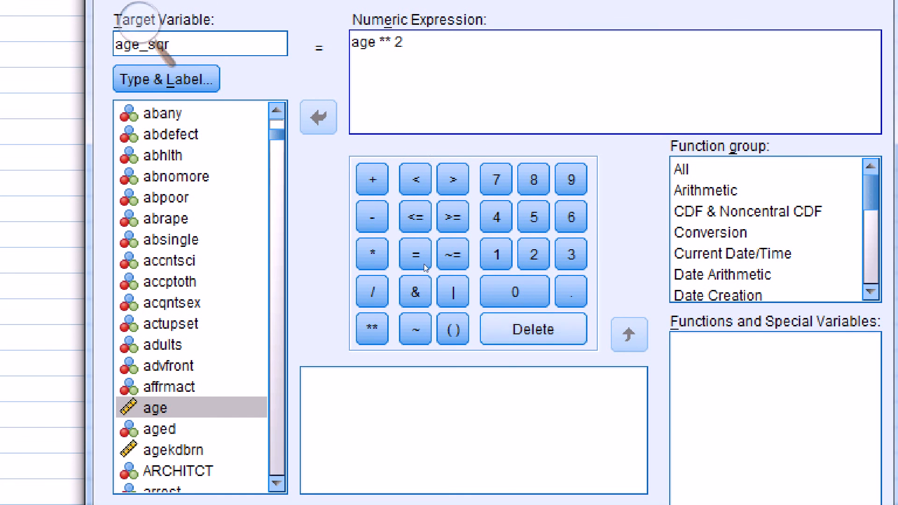
pyautogui.press('Return')
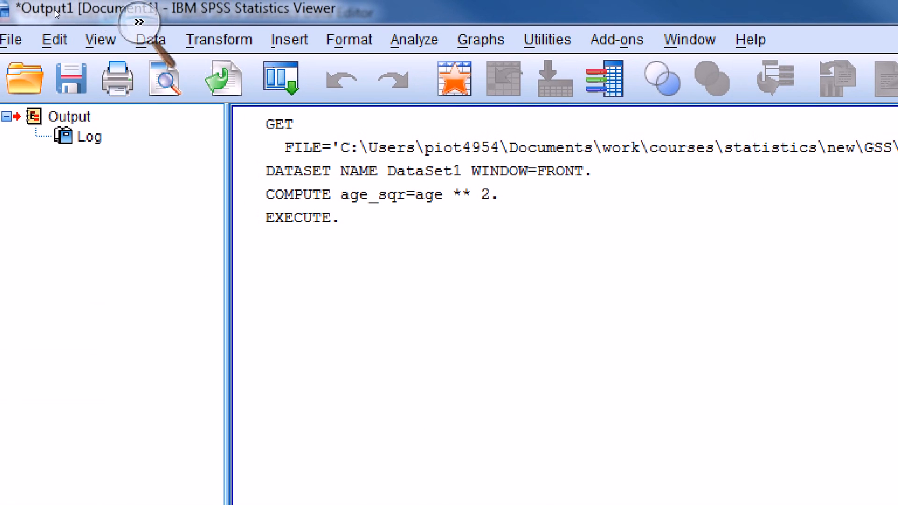
# - Start a Frequencies analysis and turn off the display of frequency tables, dismissing the notice
pyautogui.click(140, 23)
pyautogui.click(133, 40)
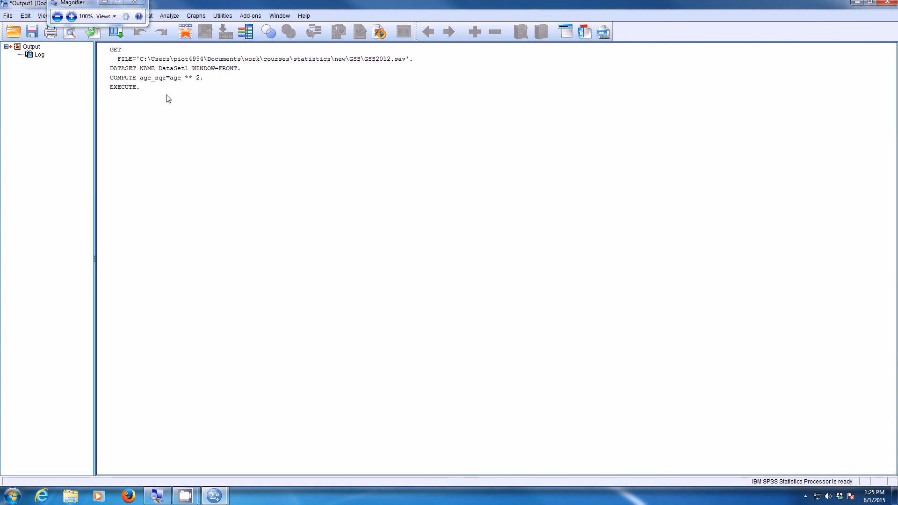
pyautogui.moveTo(97, 3); pyautogui.dragTo(274, 16)
pyautogui.click(247, 31)
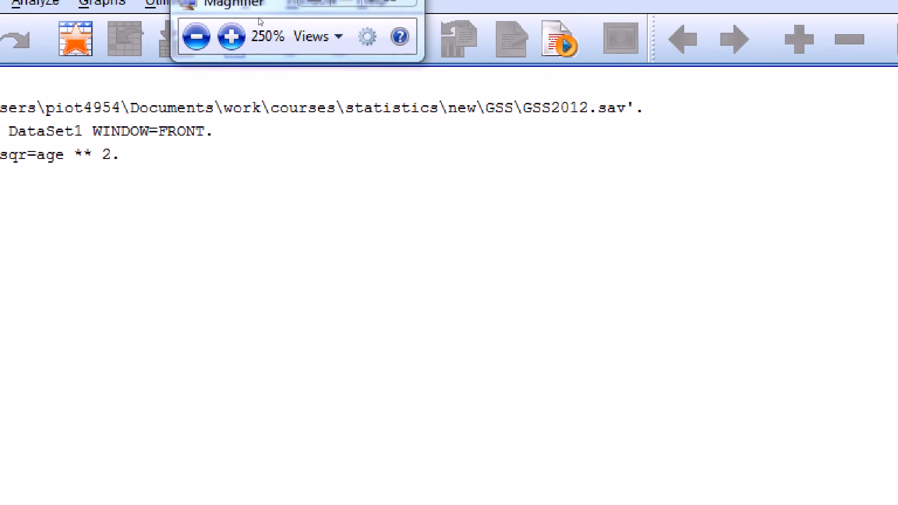
pyautogui.click(170, 15)
pyautogui.moveTo(187, 57)
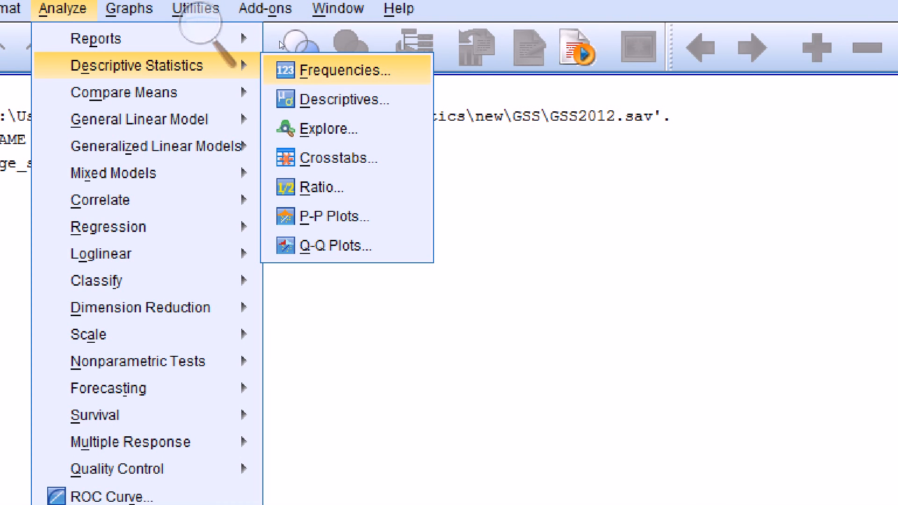
pyautogui.click(345, 70)
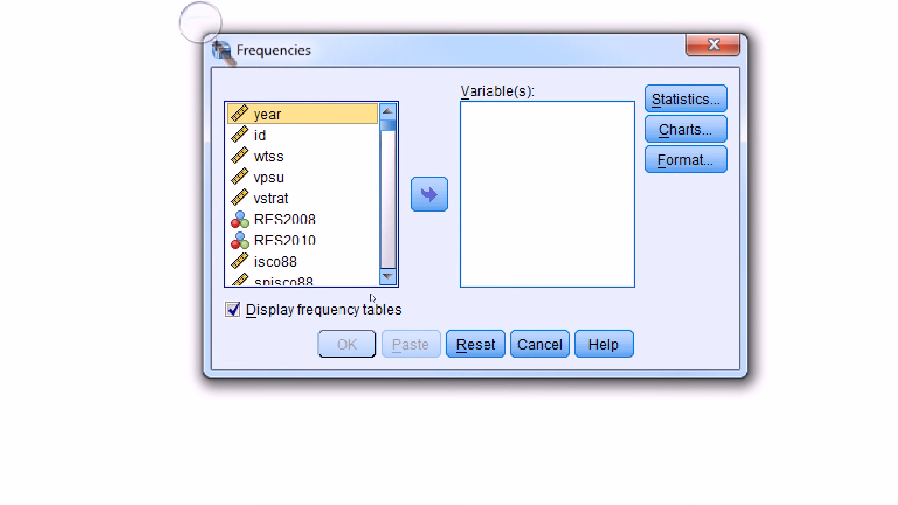
pyautogui.click(372, 306)
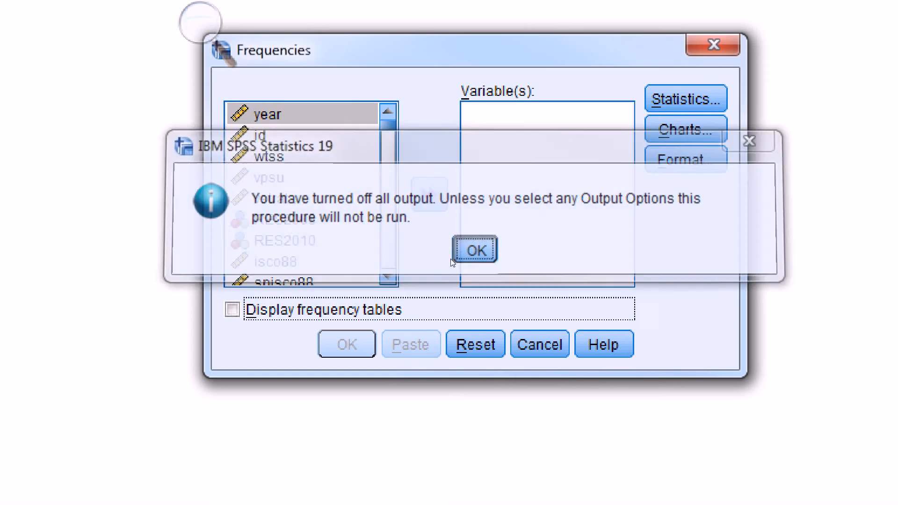
pyautogui.click(299, 220)
# - Add age and age_sqr from the variable list to the variables of the Frequencies analysis
pyautogui.press('a')
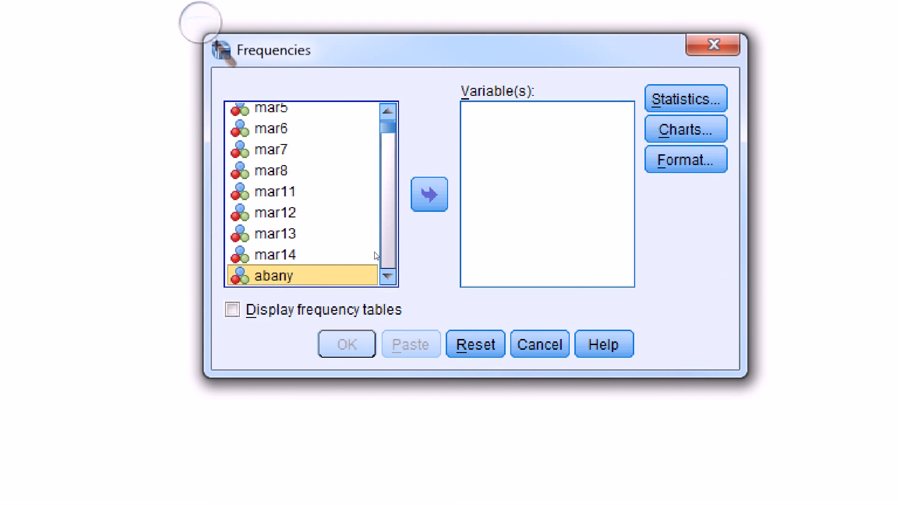
pyautogui.click(388, 276)
pyautogui.click(388, 277)
pyautogui.click(389, 276)
pyautogui.click(389, 277)
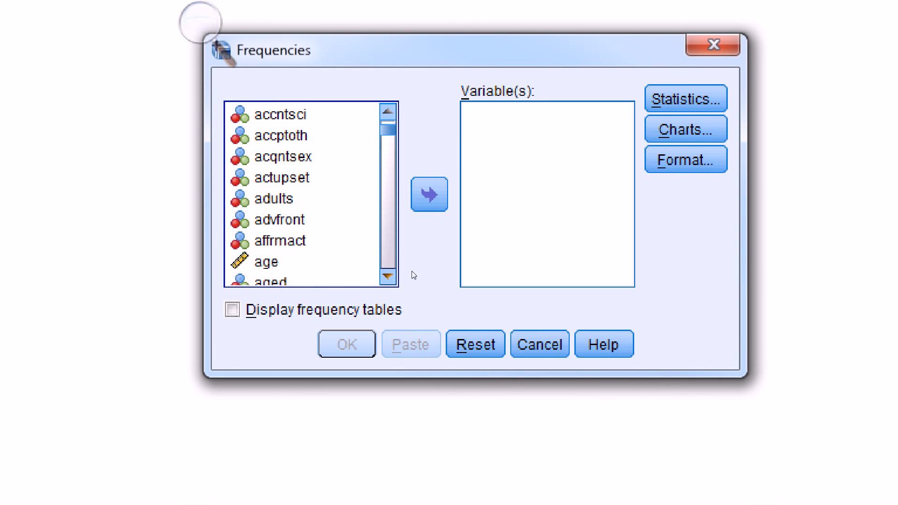
pyautogui.click(371, 265)
pyautogui.click(429, 201)
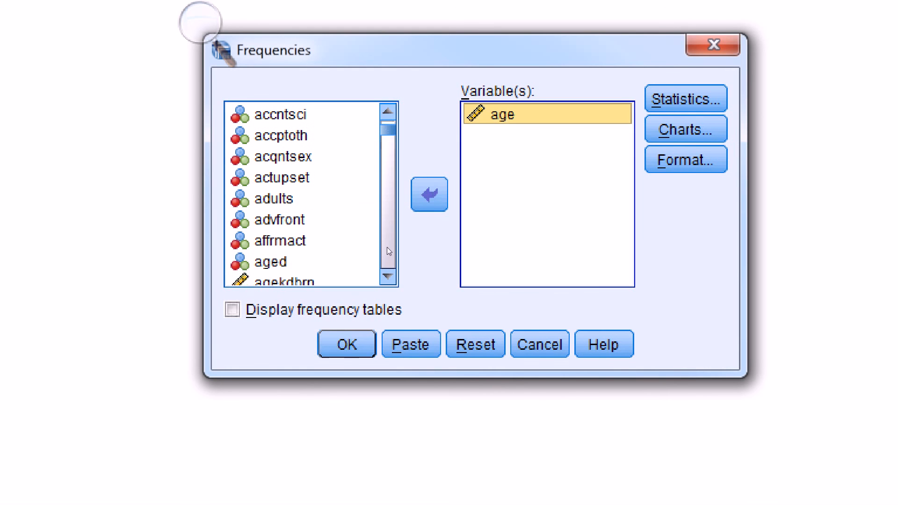
pyautogui.click(384, 248)
pyautogui.press('End')
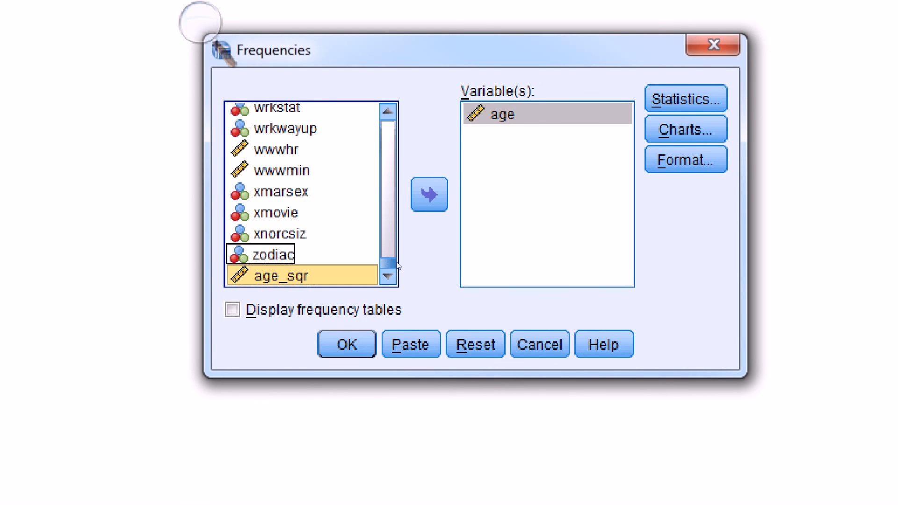
pyautogui.click(429, 195)
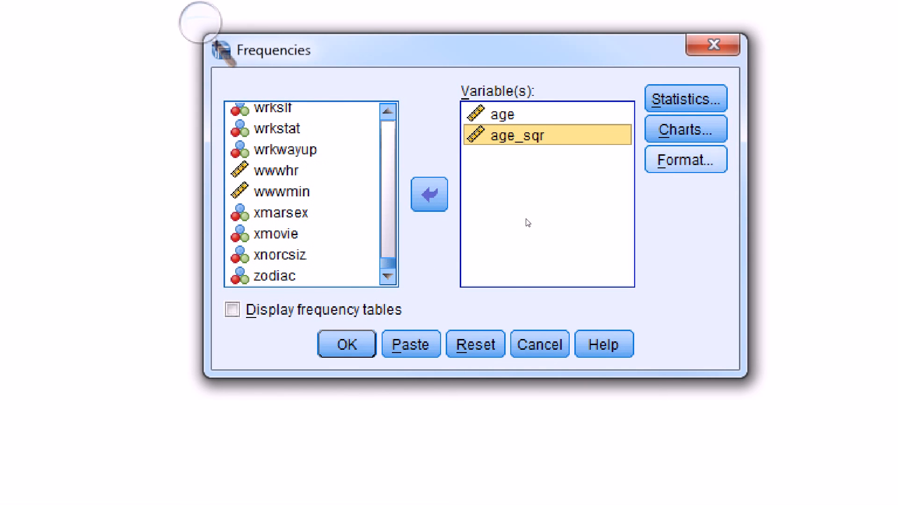
# - Request the mean, median and mode as central tendency statistics for the Frequencies analysis
pyautogui.hotkey('alt', 's')
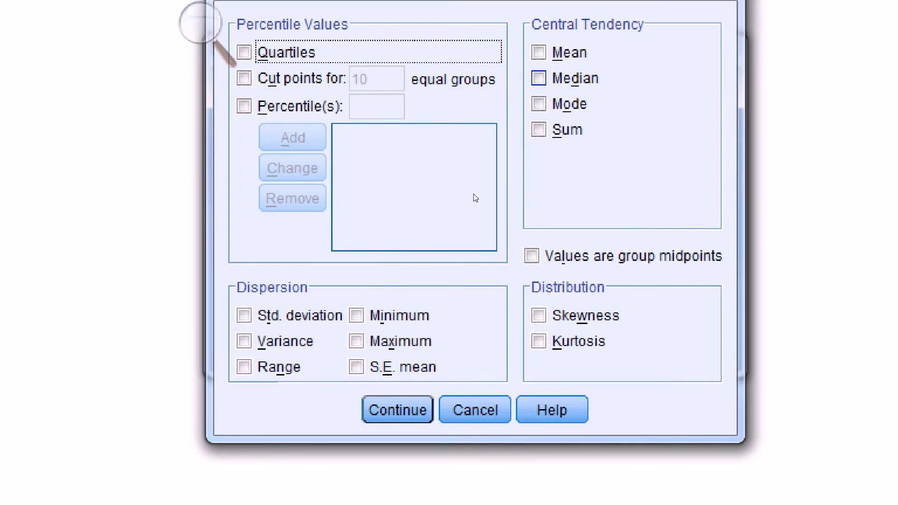
pyautogui.hotkey('alt', 'd')
pyautogui.hotkey('alt', 'm')
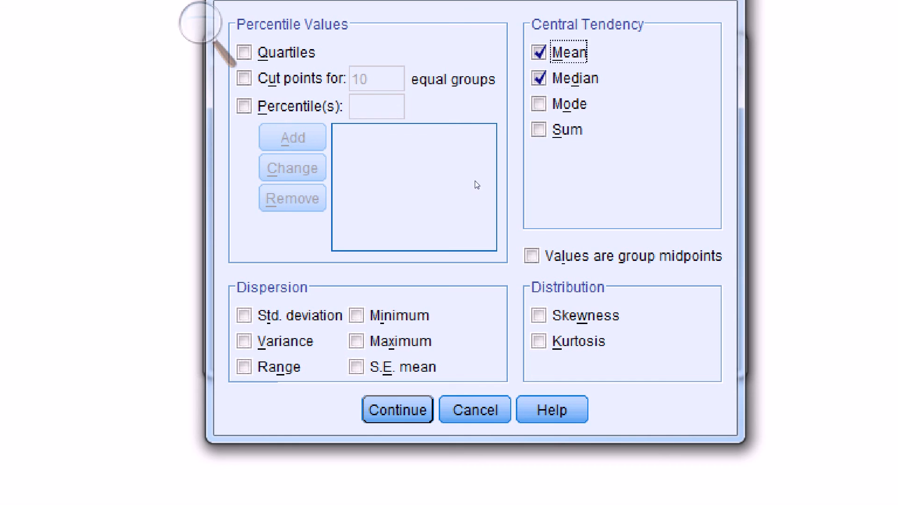
pyautogui.hotkey('alt', 'o')
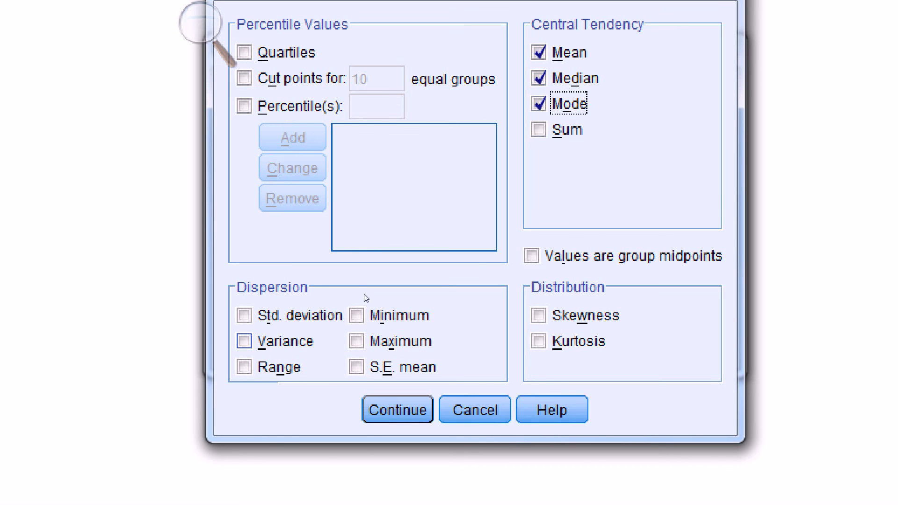
# - Request standard deviation, variance, range, minimum and maximum as dispersion statistics, and run the Frequencies analysis
pyautogui.hotkey('alt', 'v')
pyautogui.hotkey('alt', 'n')
pyautogui.hotkey('alt', 't')
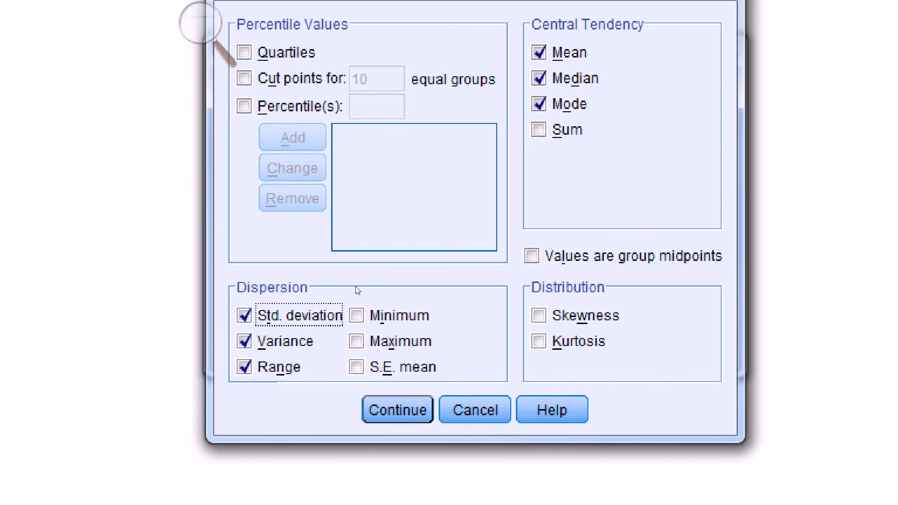
pyautogui.hotkey('alt', 'x')
pyautogui.hotkey('alt', 'i')
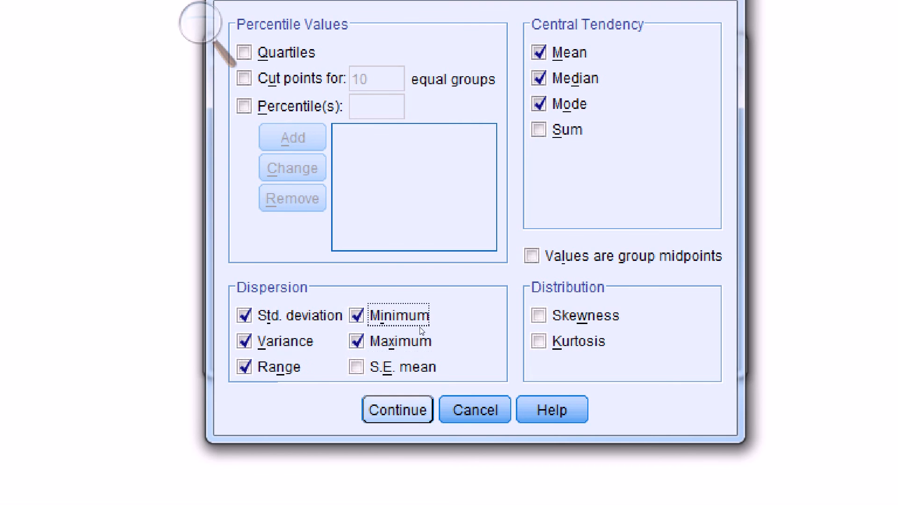
pyautogui.press('Return')
pyautogui.press('Return')
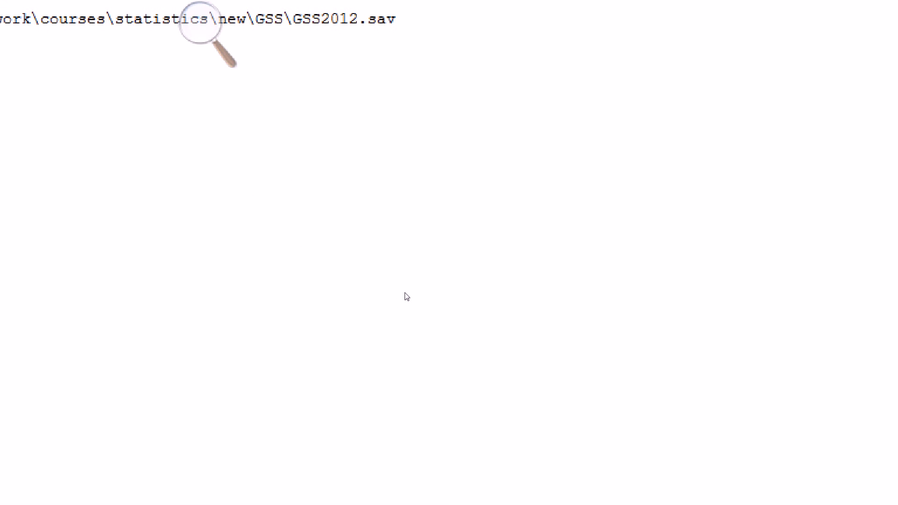
# - Examine the Statistics table in the output, comparing the values for age and age_sqr
pyautogui.press('super+minus')
pyautogui.press('super+minus')
pyautogui.press('super+minus')
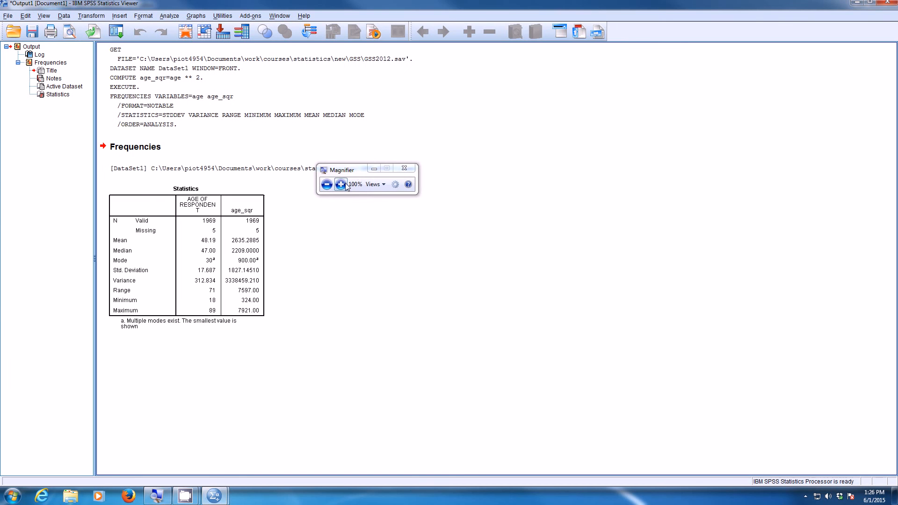
pyautogui.click(342, 183)
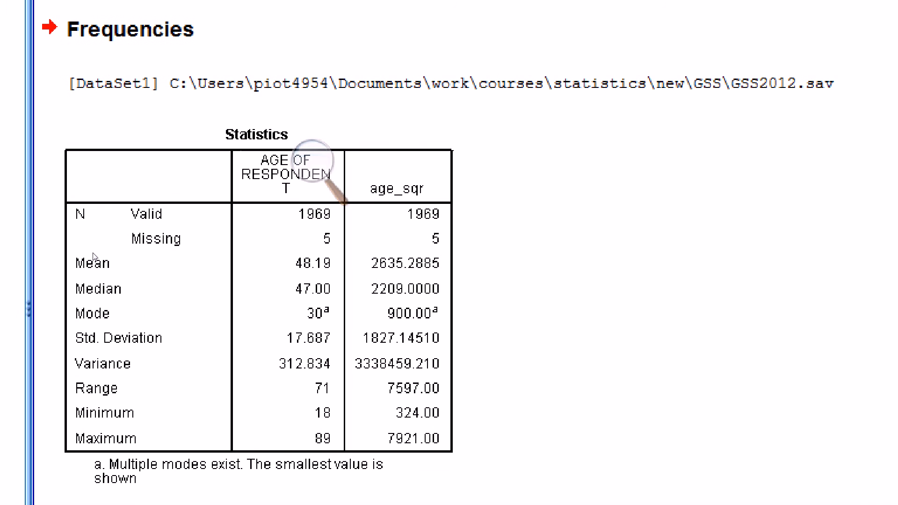
pyautogui.click(101, 265)
pyautogui.click(306, 162)
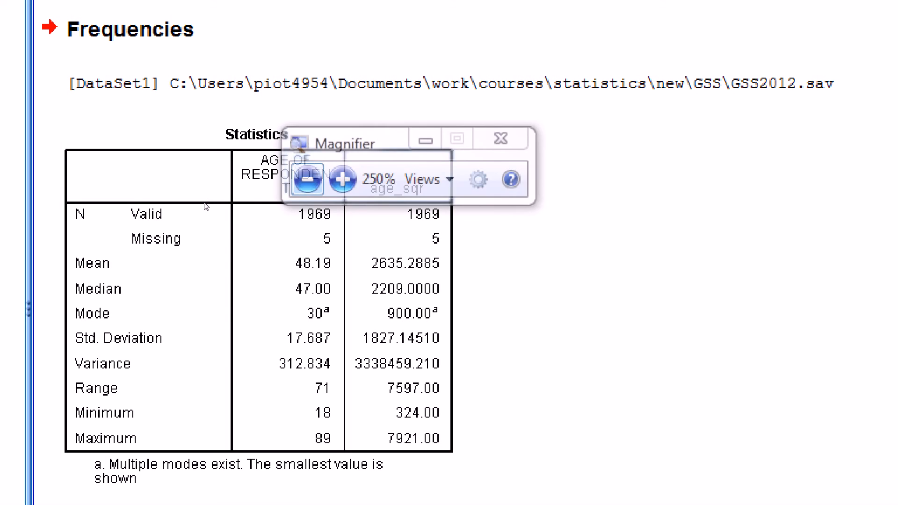
pyautogui.click(304, 176)
pyautogui.click(305, 176)
# - Start a new linear regression with educ as the dependent variable
pyautogui.moveTo(228, 199); pyautogui.dragTo(229, 58)
pyautogui.click(220, 66)
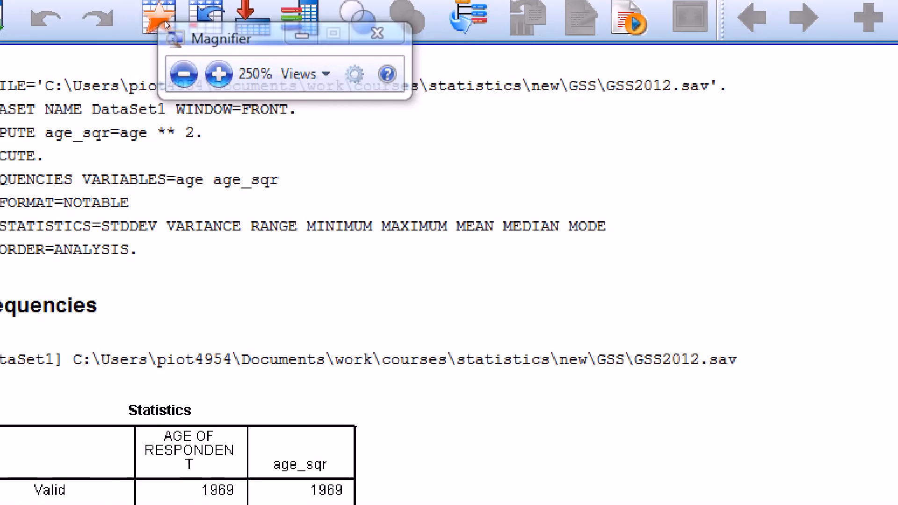
pyautogui.click(177, 16)
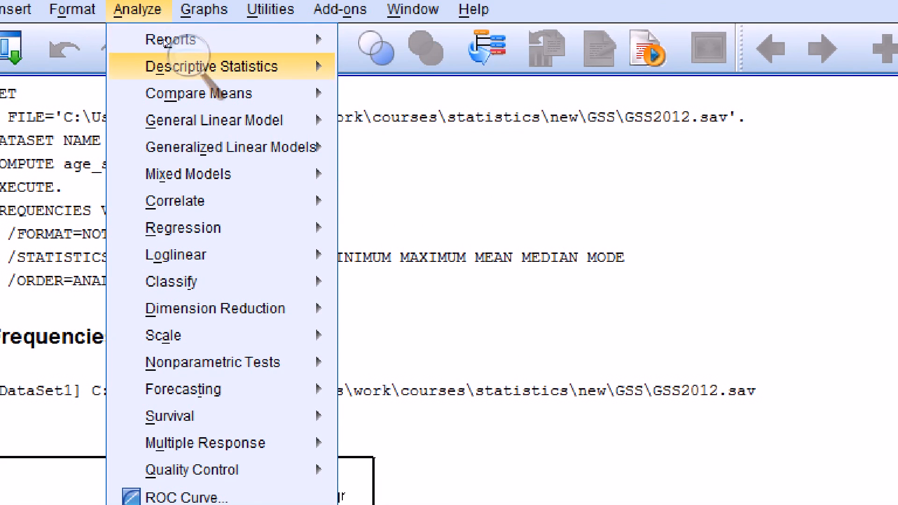
pyautogui.moveTo(192, 228)
pyautogui.click(400, 262)
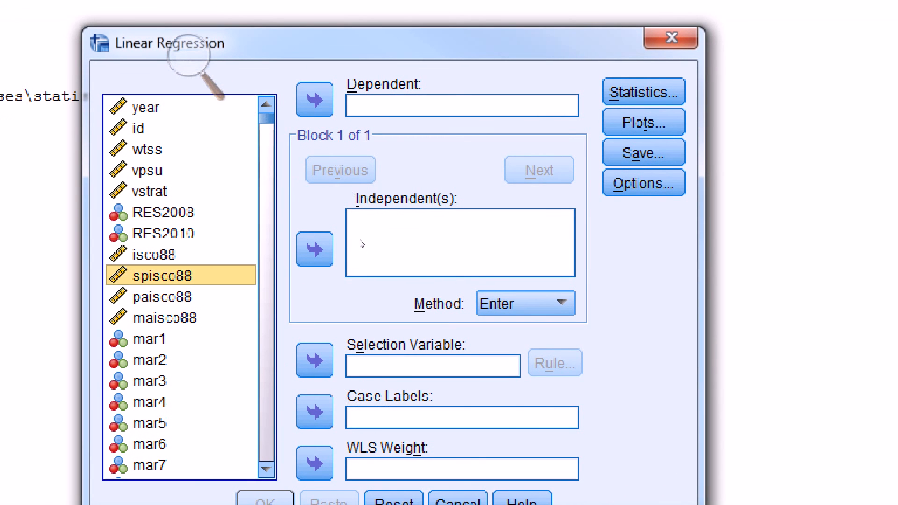
pyautogui.press('s')
pyautogui.press('e')
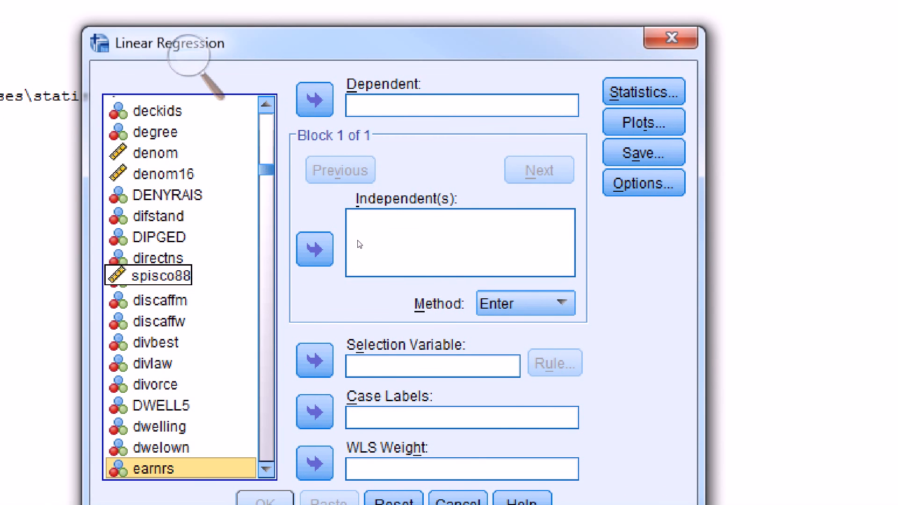
pyautogui.click(253, 441)
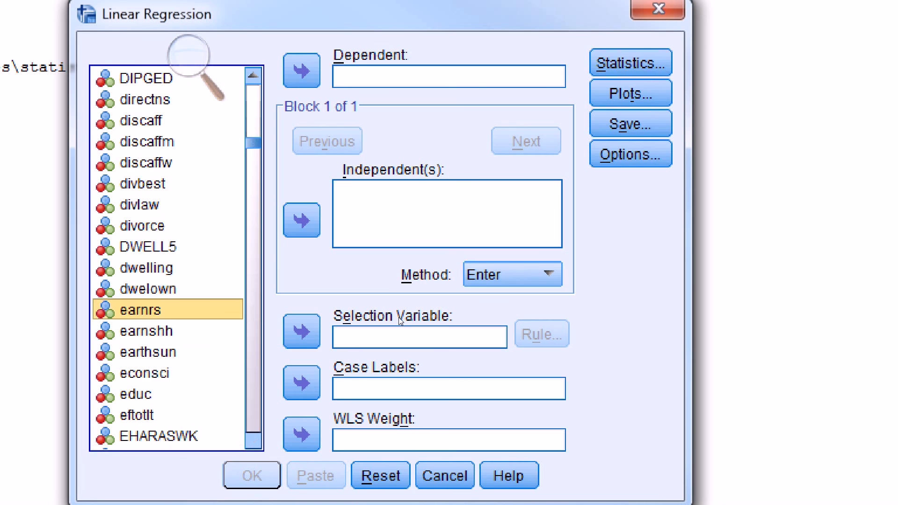
pyautogui.click(166, 352)
pyautogui.click(302, 70)
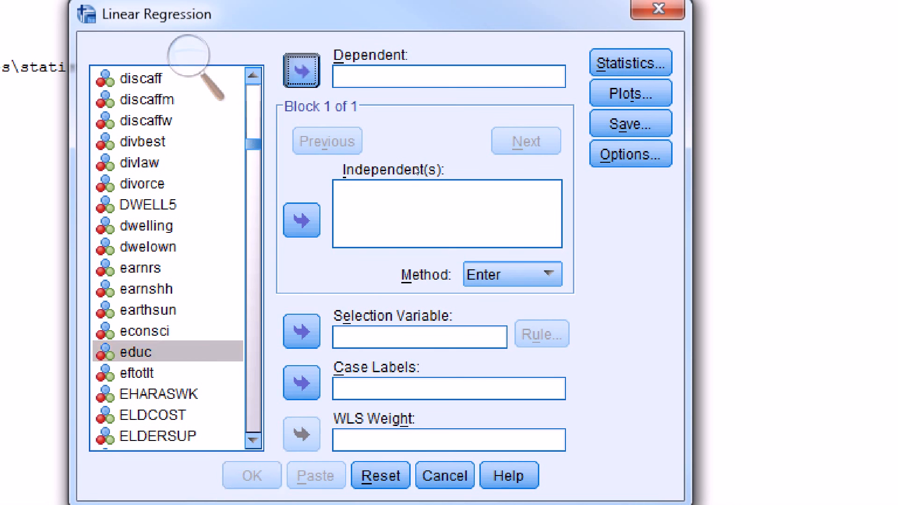
# - Add paeduc from the variable list as the first independent variable of the regression
pyautogui.click(168, 289)
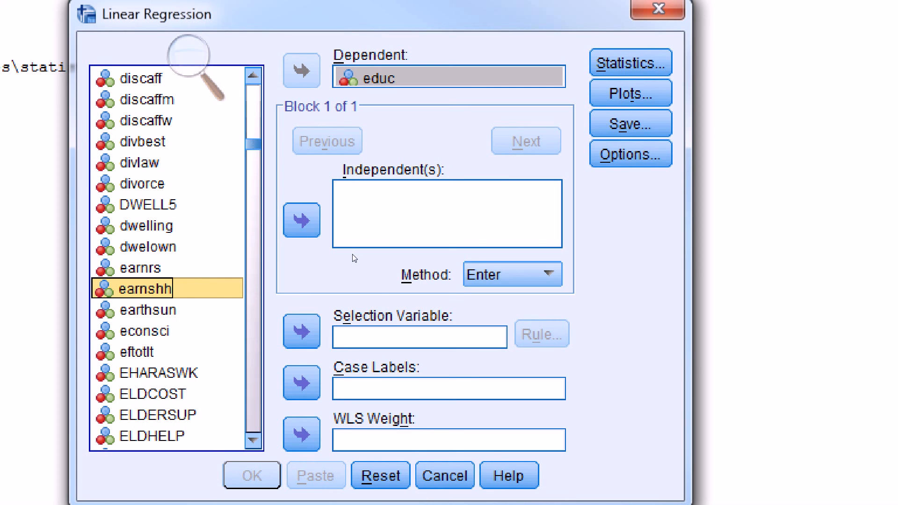
pyautogui.press('p')
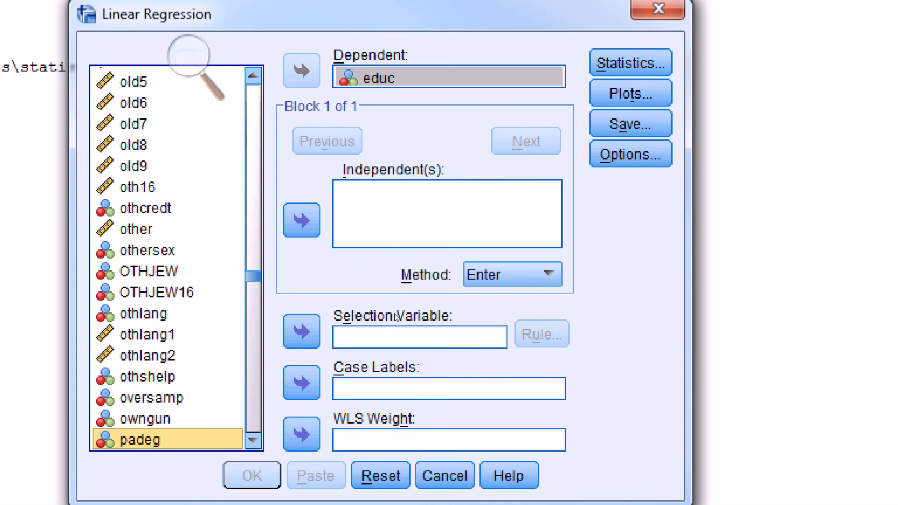
pyautogui.click(253, 441)
pyautogui.click(253, 441)
pyautogui.moveTo(146, 436); pyautogui.dragTo(419, 232)
# - Find age in the variable list and add it as the second independent variable of the regression
pyautogui.click(201, 205)
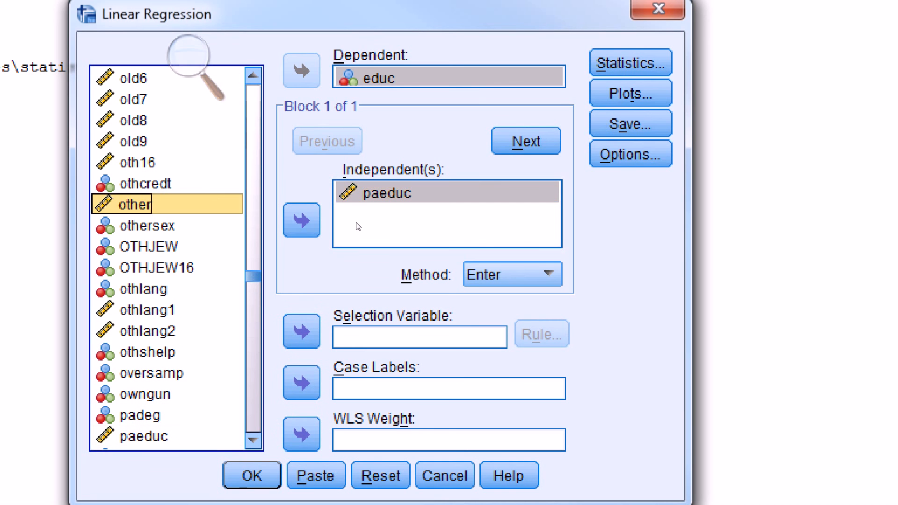
pyautogui.press('a')
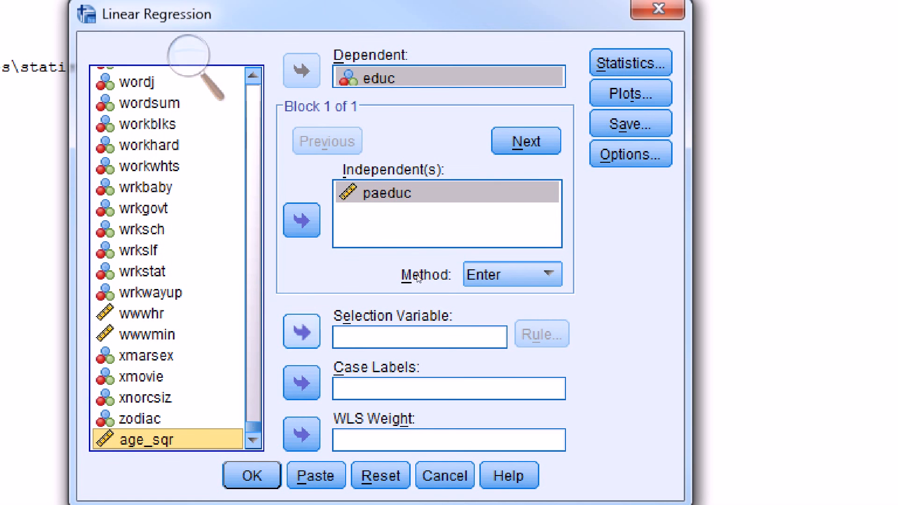
pyautogui.press('Up')
pyautogui.press('Up')
pyautogui.press('Up')
pyautogui.press('Up')
pyautogui.press('Up')
pyautogui.press('Up')
pyautogui.press('Up')
pyautogui.press('Up')
pyautogui.press('Up')
pyautogui.press('Up')
pyautogui.press('Up')
pyautogui.press('Up')
pyautogui.press('Up')
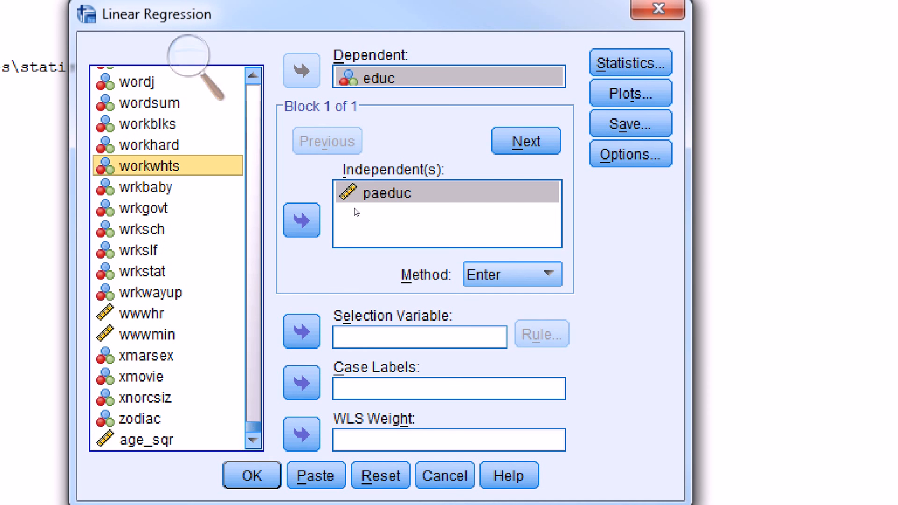
pyautogui.press('a')
pyautogui.press('a')
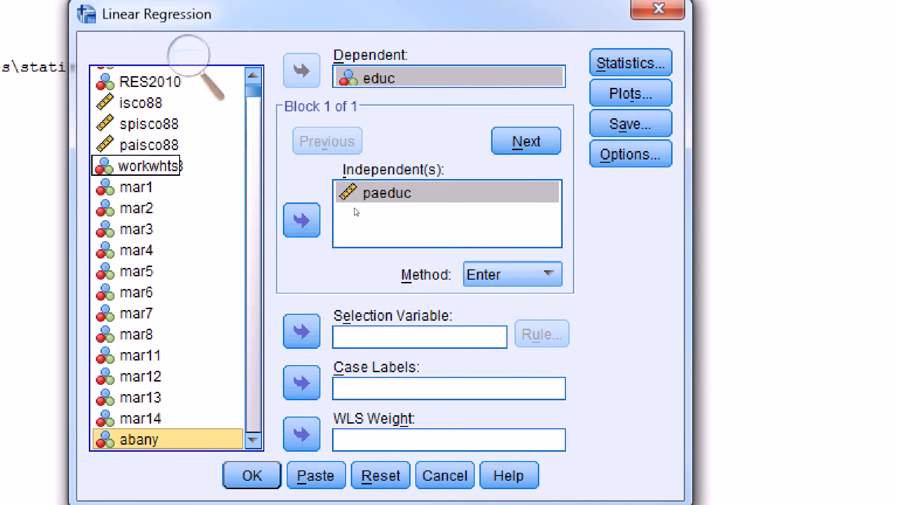
pyautogui.press('a')
pyautogui.press('a')
pyautogui.press('a')
pyautogui.press('a')
pyautogui.press('a')
pyautogui.press('a')
pyautogui.press('a')
pyautogui.press('a')
pyautogui.press('a')
pyautogui.press('a')
pyautogui.press('a')
pyautogui.press('a')
pyautogui.press('a')
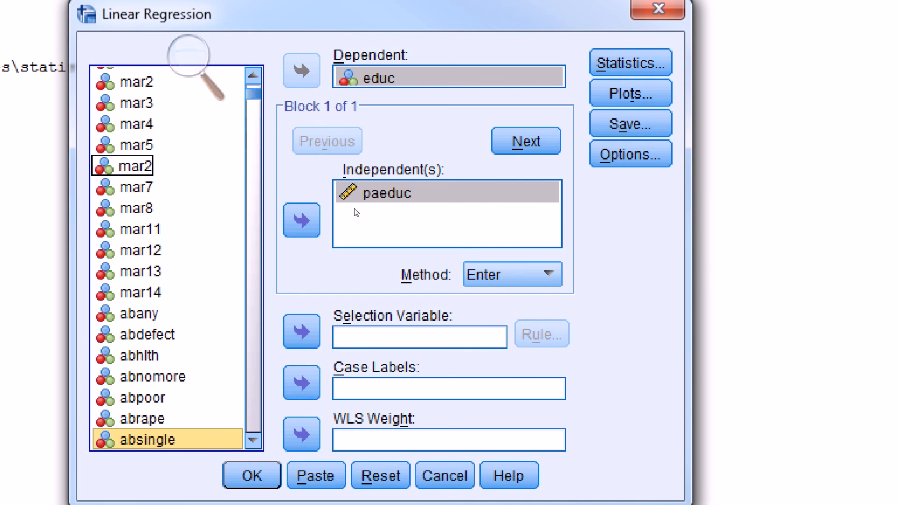
pyautogui.press('a')
pyautogui.press('a')
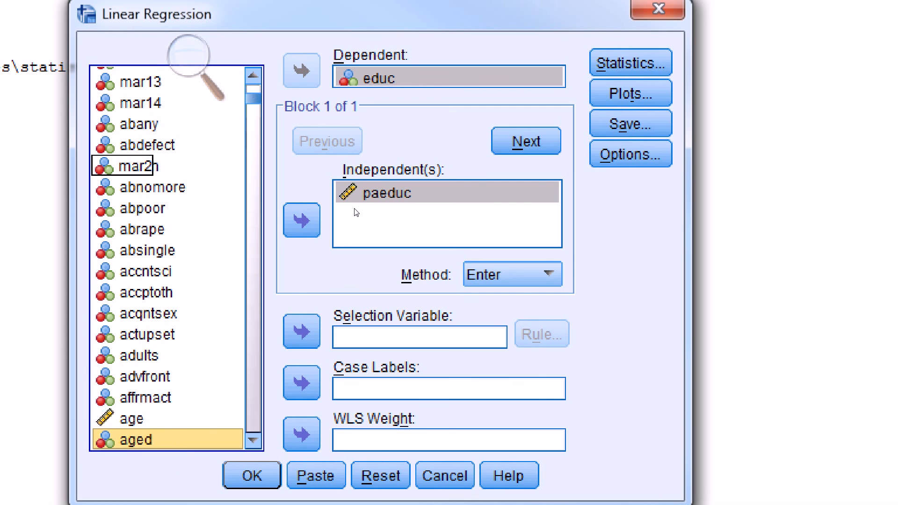
pyautogui.press('Up')
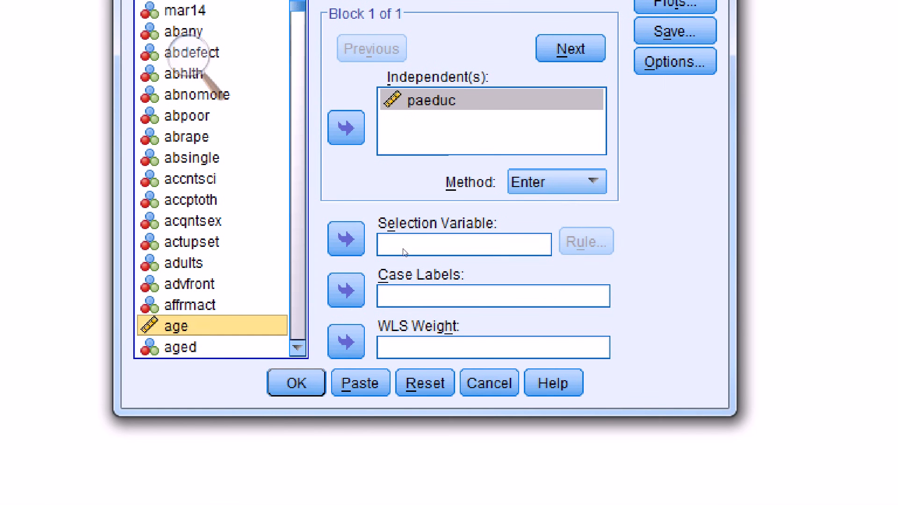
pyautogui.click(346, 127)
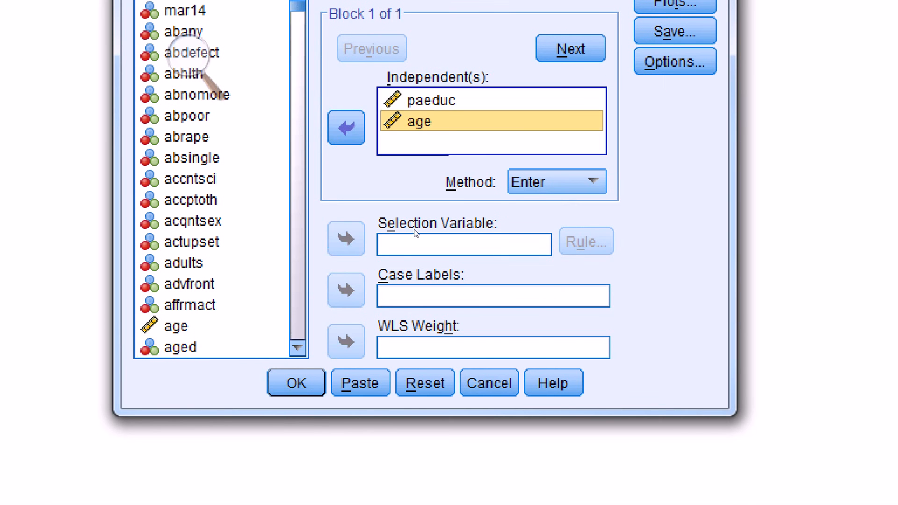
# - Add age_sqr as the third independent variable and run the regression of educ
pyautogui.click(231, 200)
pyautogui.press('End')
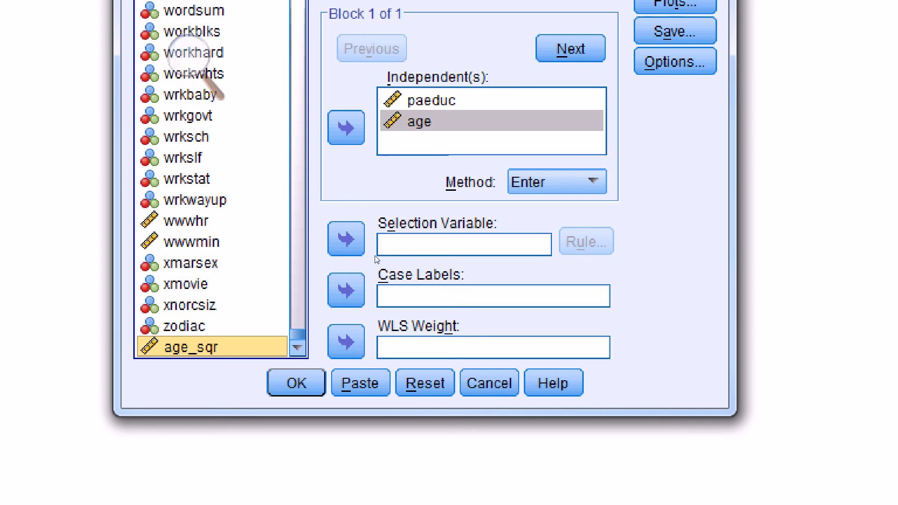
pyautogui.click(347, 128)
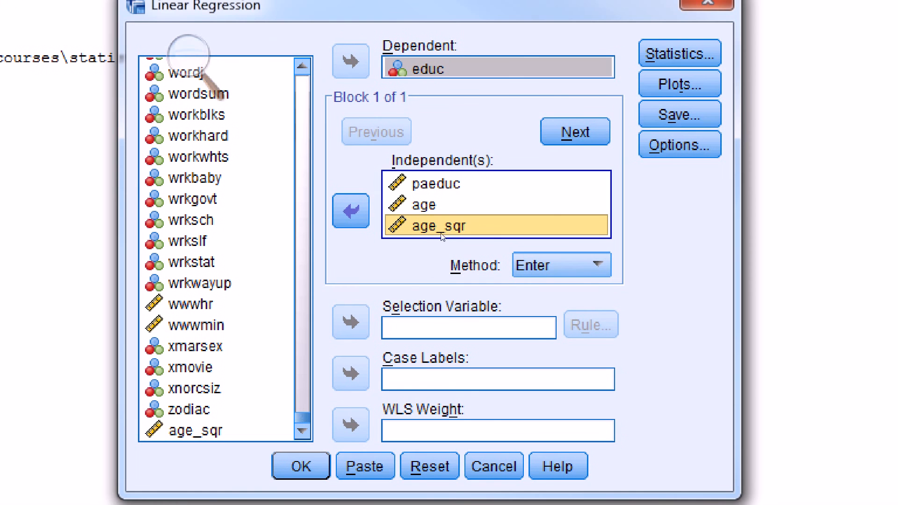
pyautogui.press('Return')
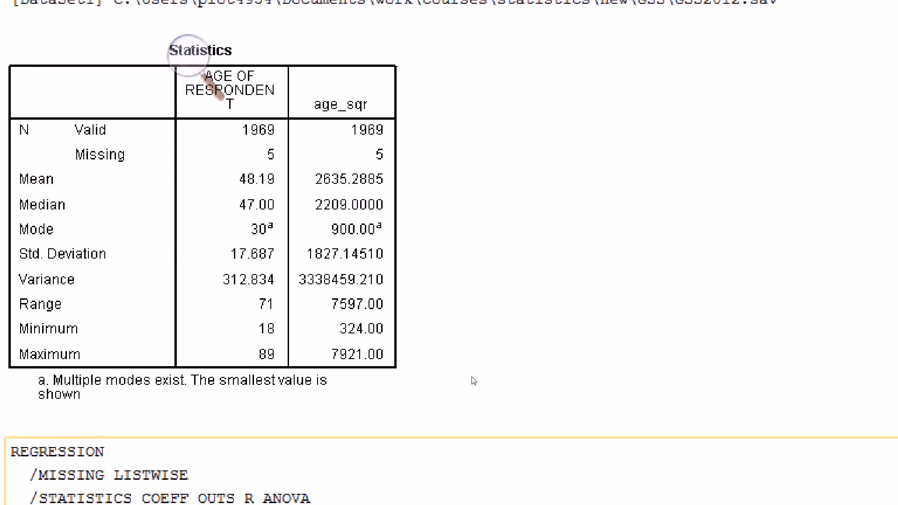
# - Examine the Model Summary, ANOVA and Coefficients tables of the new regression output
pyautogui.click(189, 56)
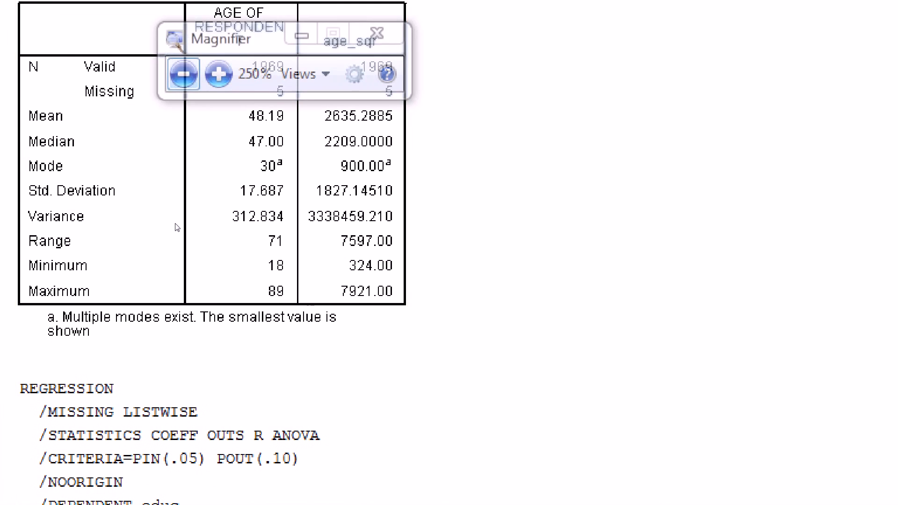
pyautogui.click(185, 74)
pyautogui.moveTo(193, 213); pyautogui.dragTo(373, 411)
pyautogui.scroll(-3, 375, 423)
pyautogui.scroll(-5, 374, 423)
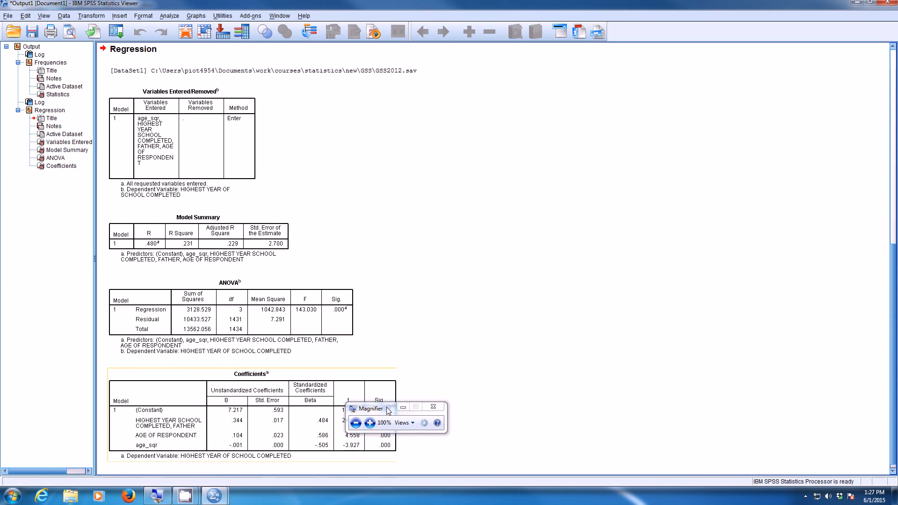
pyautogui.moveTo(383, 407); pyautogui.dragTo(373, 221)
pyautogui.click(359, 236)
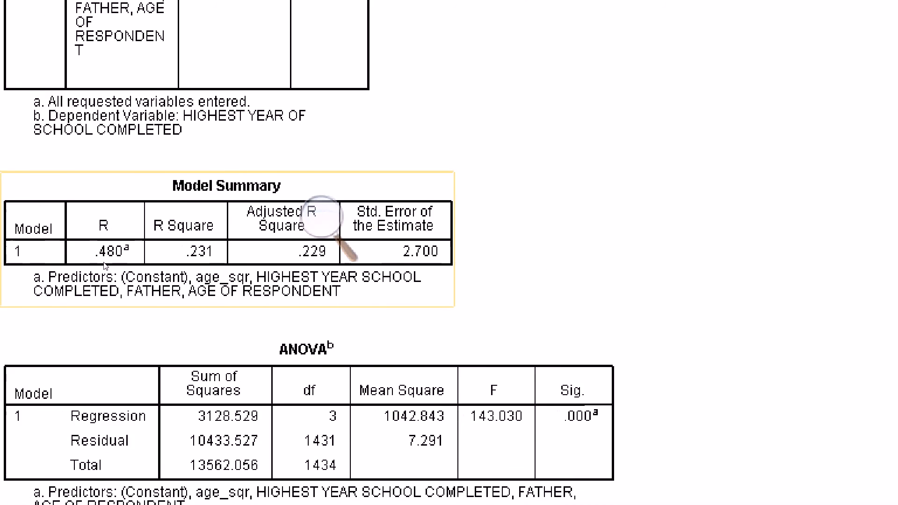
pyautogui.click(321, 217)
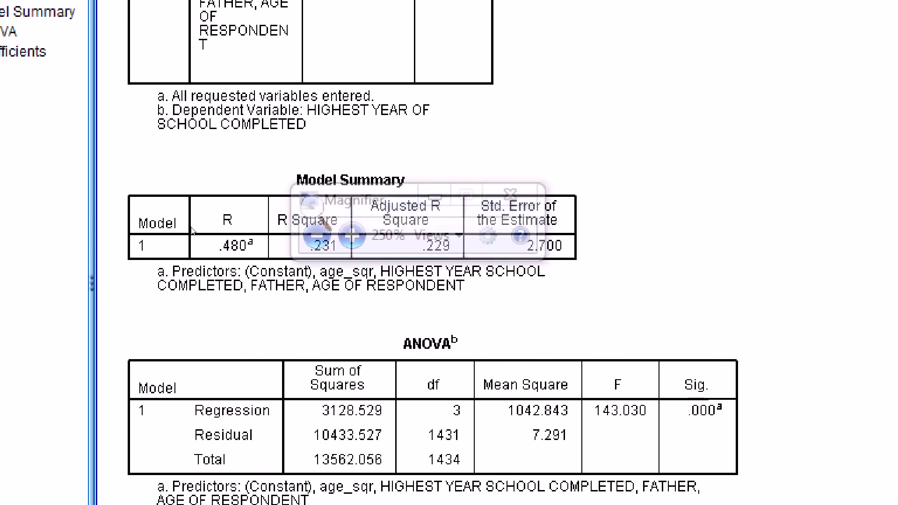
pyautogui.moveTo(310, 202); pyautogui.dragTo(337, 286)
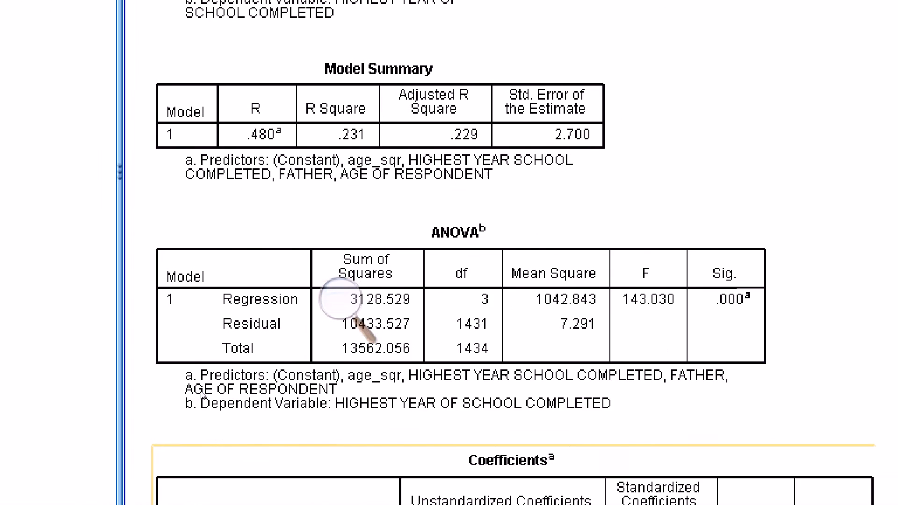
pyautogui.click(192, 422)
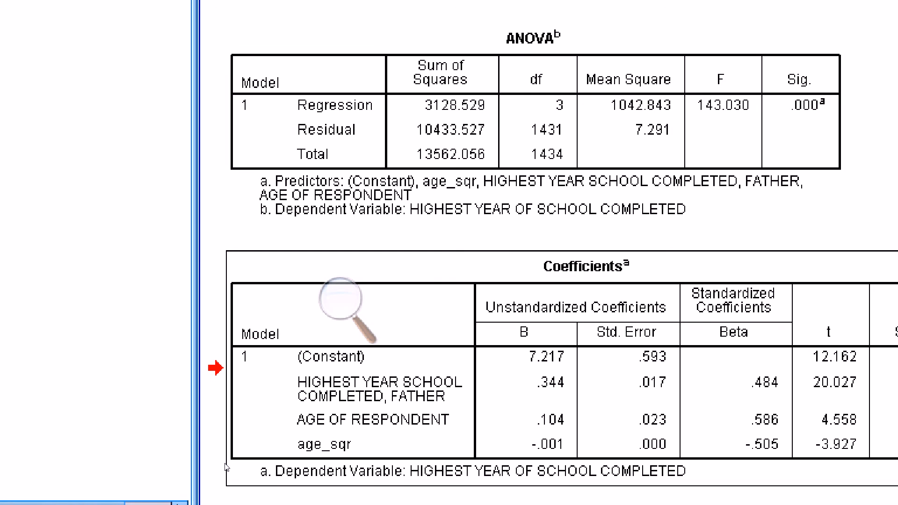
pyautogui.click(157, 392)
pyautogui.click(154, 394)
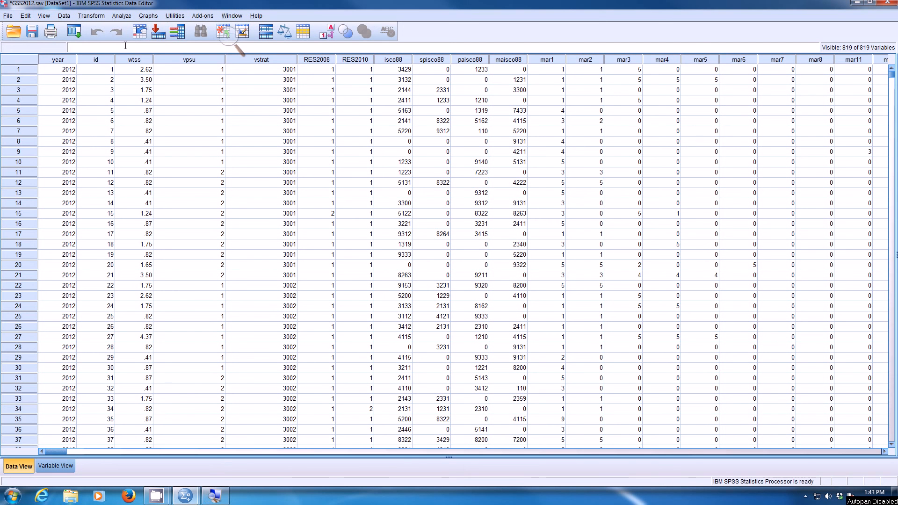
# - Look up the variable information of sex in the GSS2012 data to check its value labels and missing values
pyautogui.click(228, 36)
pyautogui.click(239, 42)
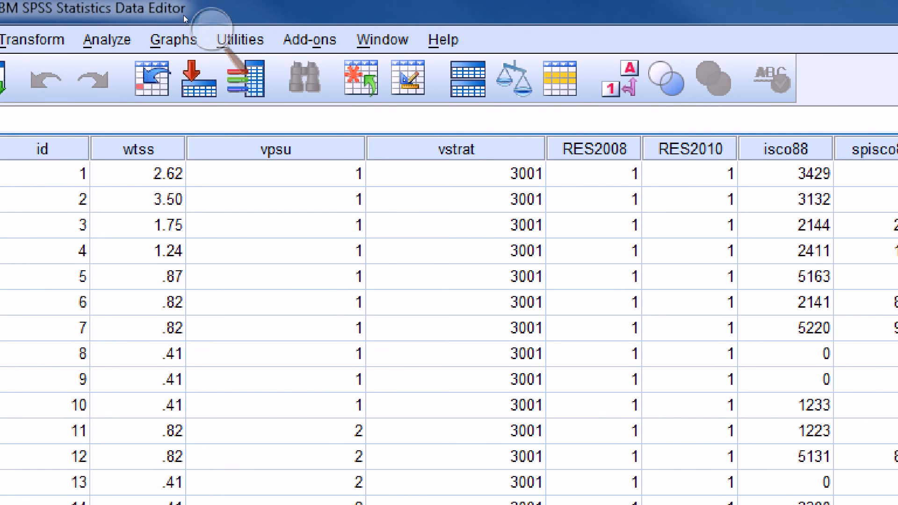
pyautogui.click(240, 40)
pyautogui.click(243, 69)
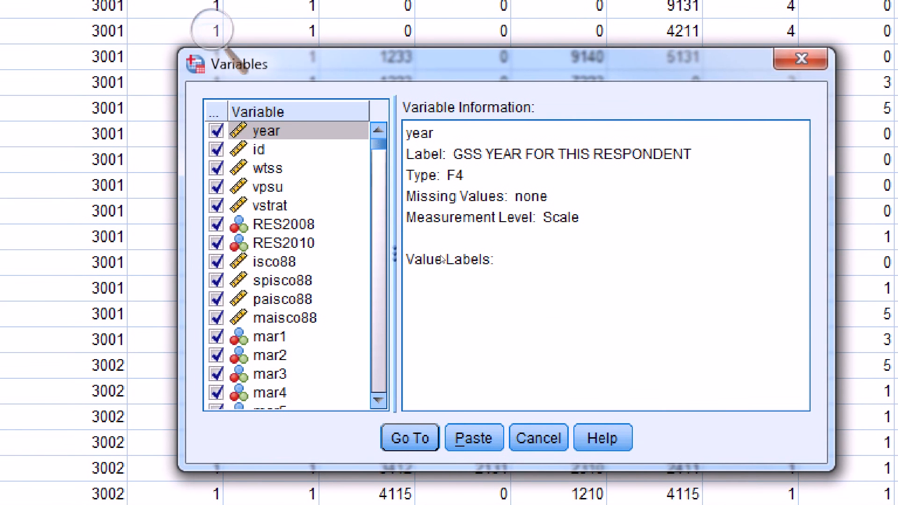
pyautogui.click(356, 281)
pyautogui.scroll(-10, 354, 279)
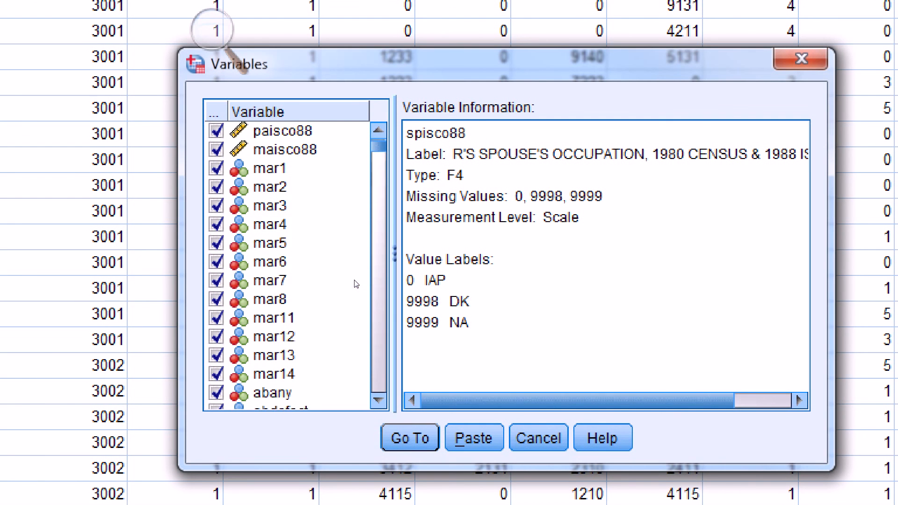
pyautogui.press('s')
pyautogui.scroll(-12, 359, 283)
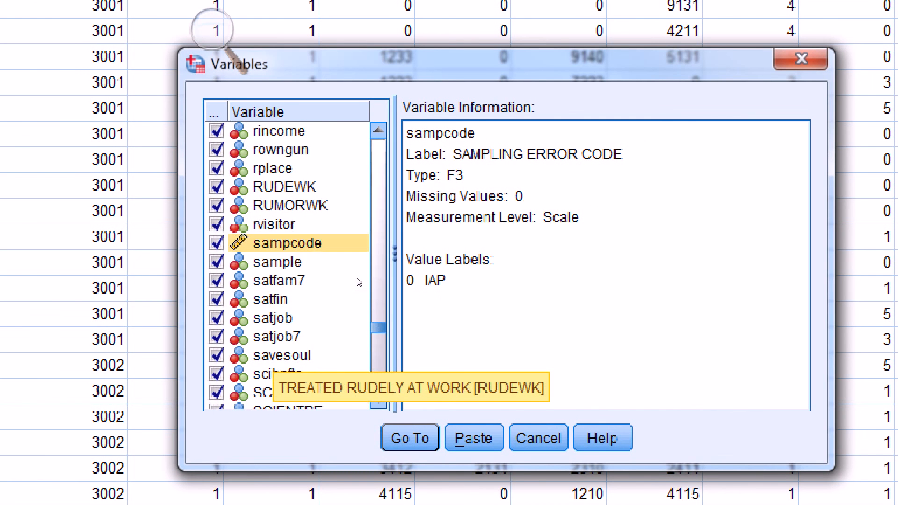
pyautogui.click(273, 355)
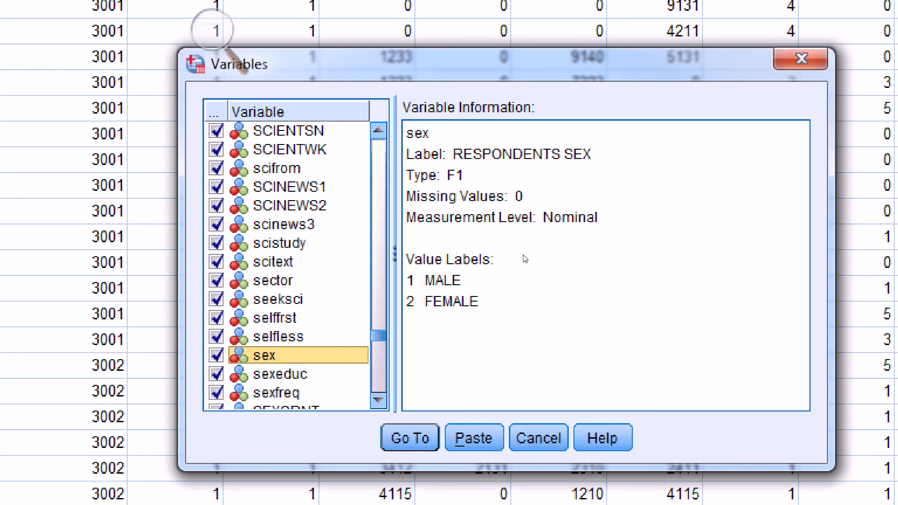
pyautogui.press('Escape')
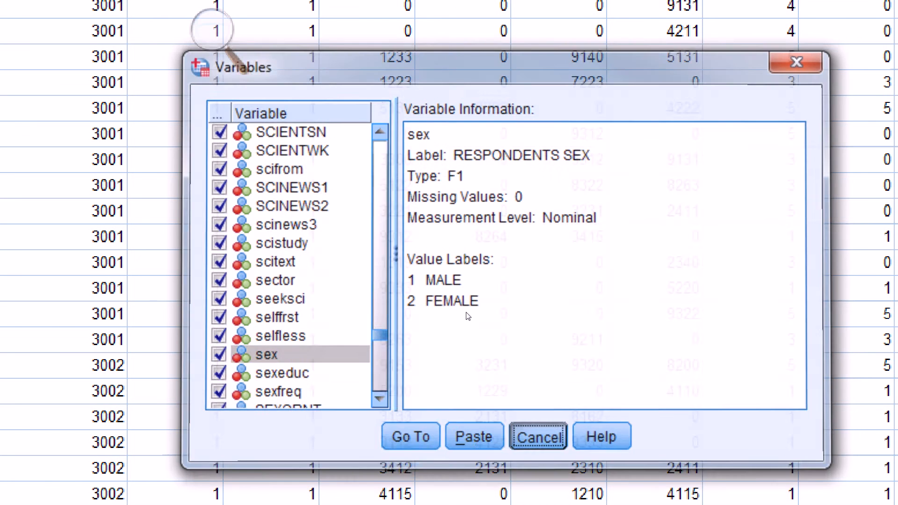
# - Start a Recode into Different Variables and add sex as the input variable
pyautogui.click(213, 30)
pyautogui.click(208, 48)
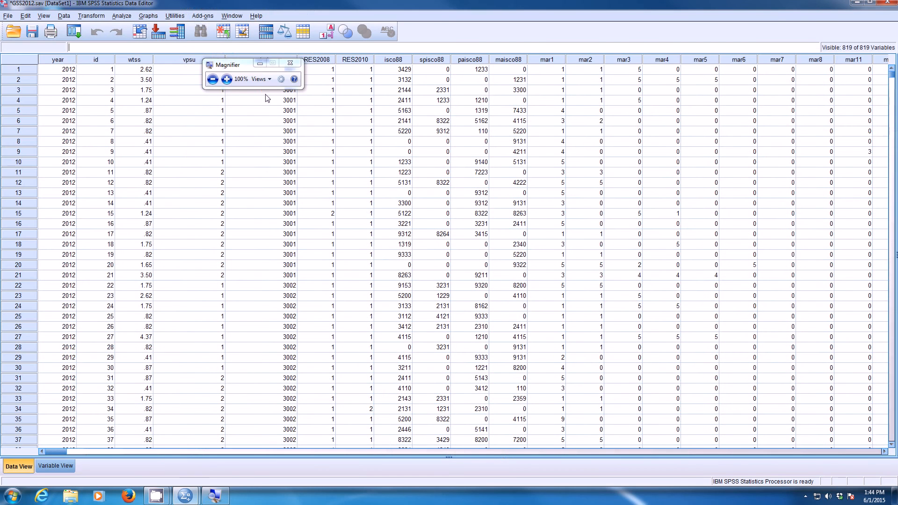
pyautogui.moveTo(208, 64); pyautogui.dragTo(138, 14)
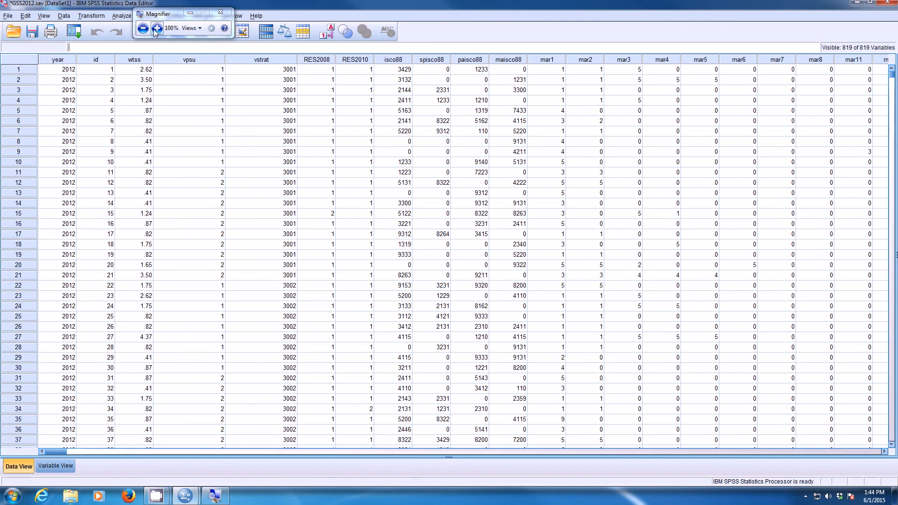
pyautogui.click(156, 28)
pyautogui.click(14, 1)
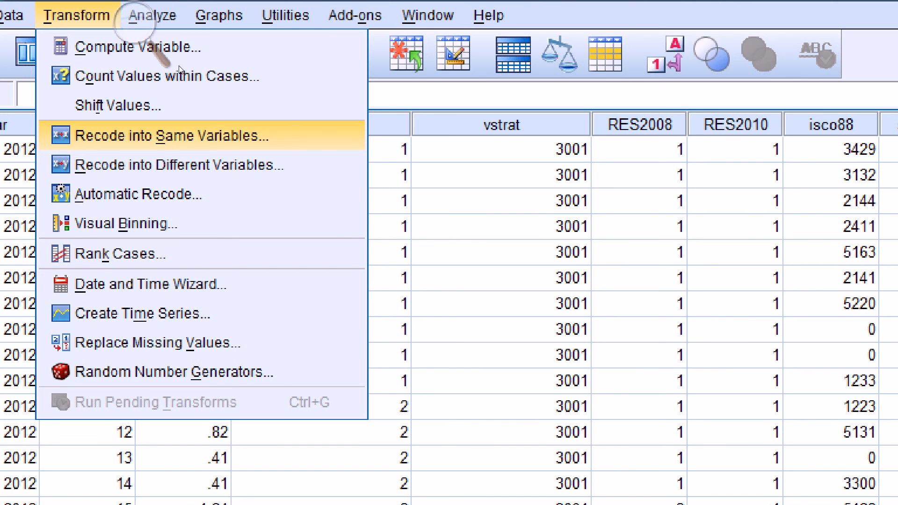
pyautogui.press('Down')
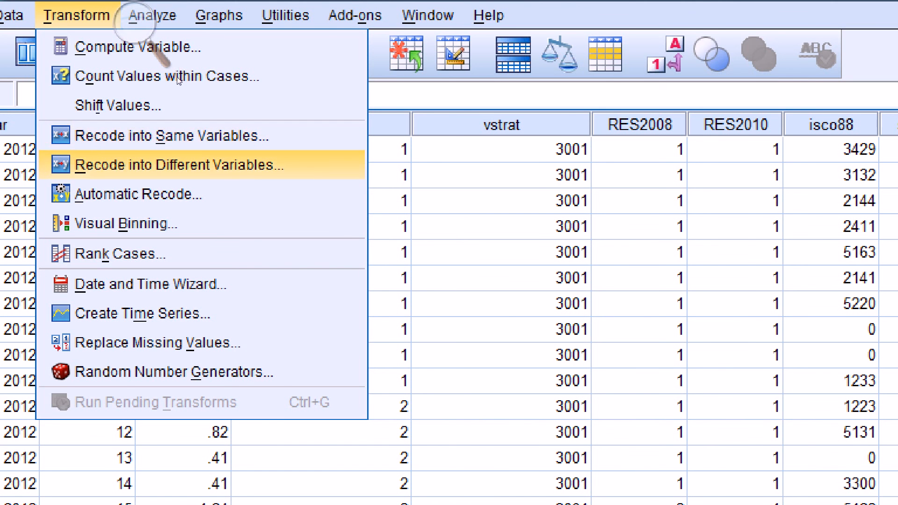
pyautogui.press('Return')
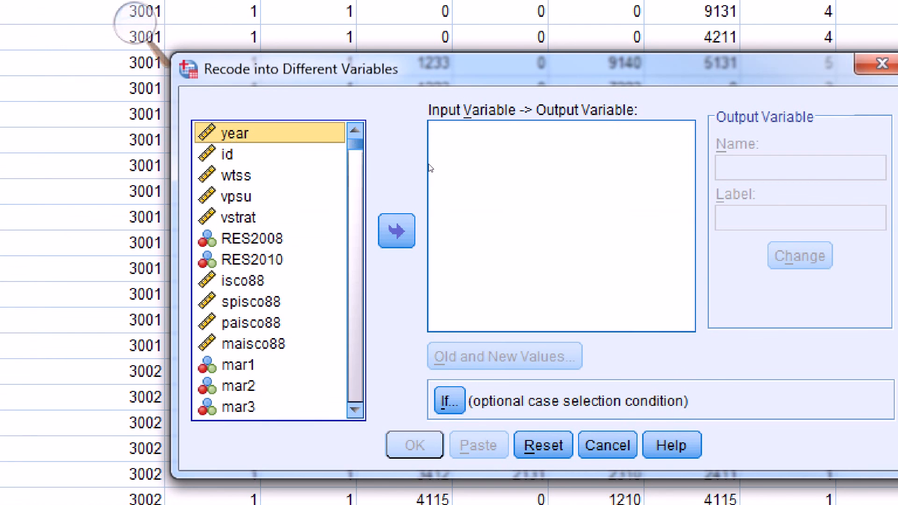
pyautogui.moveTo(429, 164); pyautogui.dragTo(416, 156)
pyautogui.press('i')
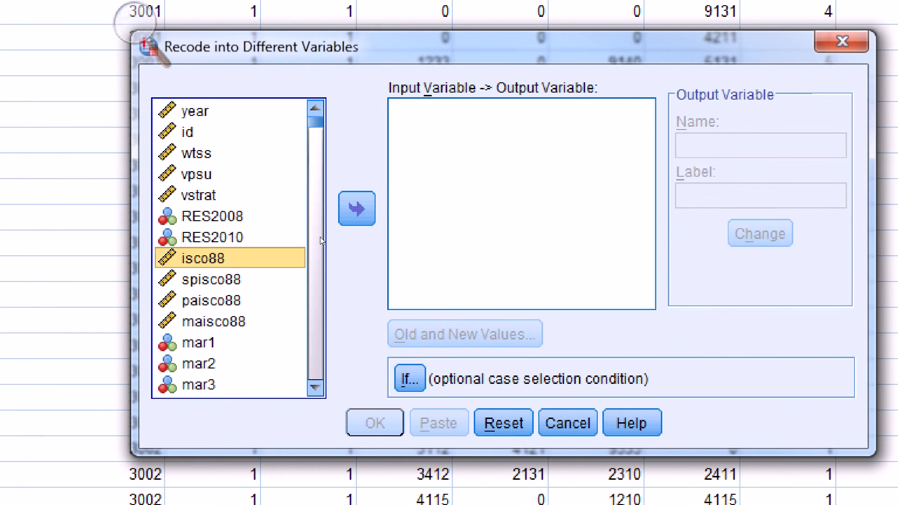
pyautogui.press('s')
pyautogui.press('a')
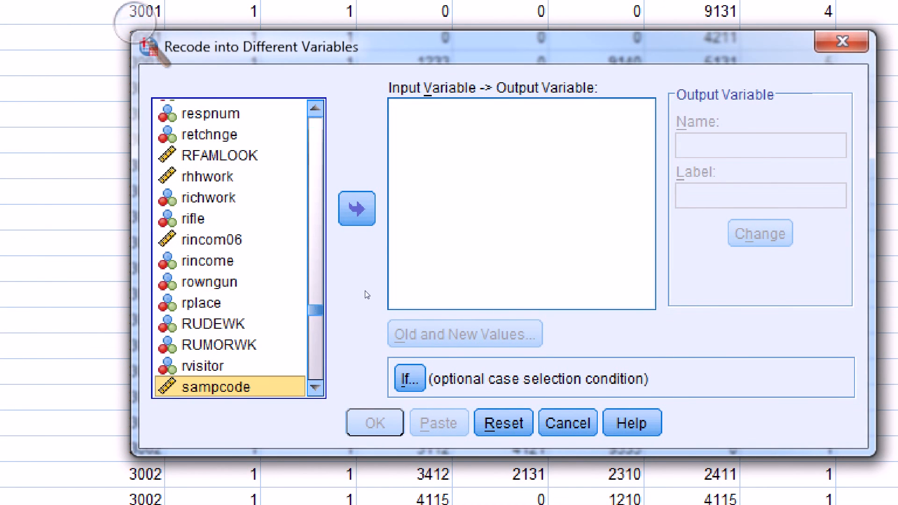
pyautogui.scroll(-3, 361, 297)
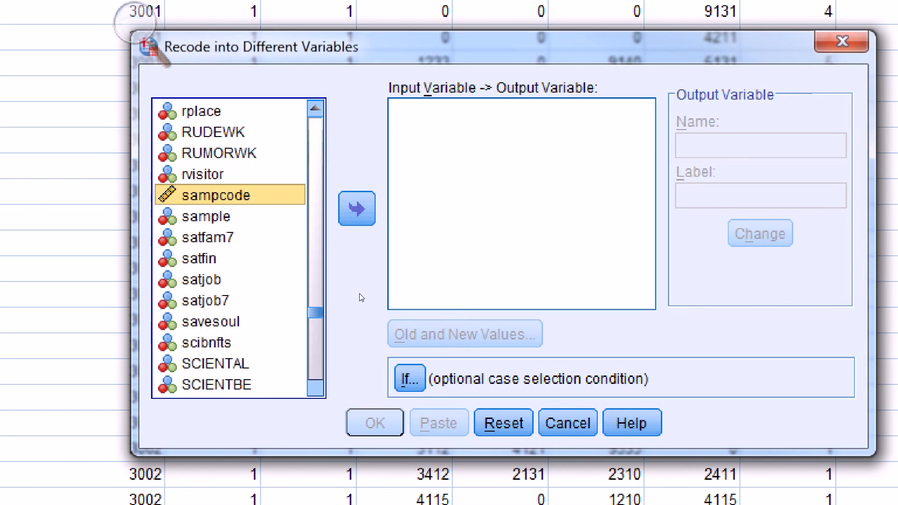
pyautogui.scroll(-8, 360, 295)
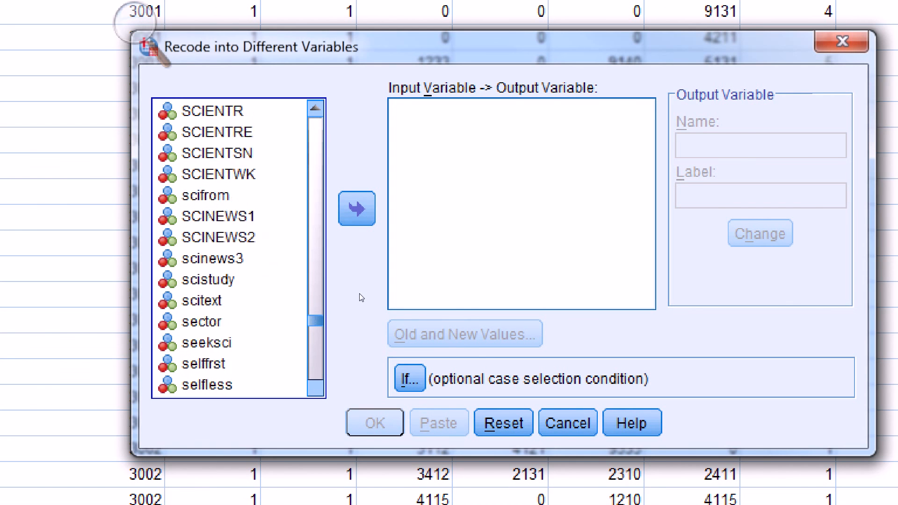
pyautogui.scroll(-1, 359, 293)
pyautogui.press('s')
pyautogui.press('e')
pyautogui.press('x')
pyautogui.click(371, 223)
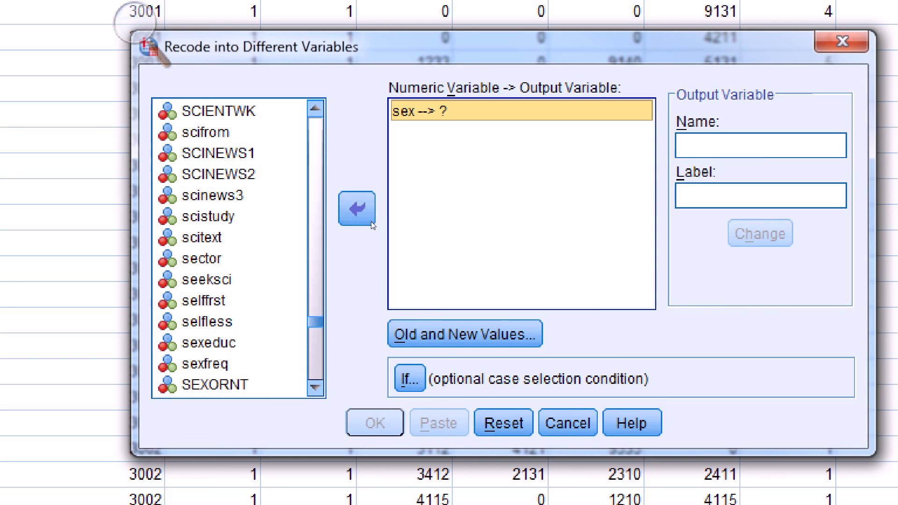
pyautogui.press('Tab')
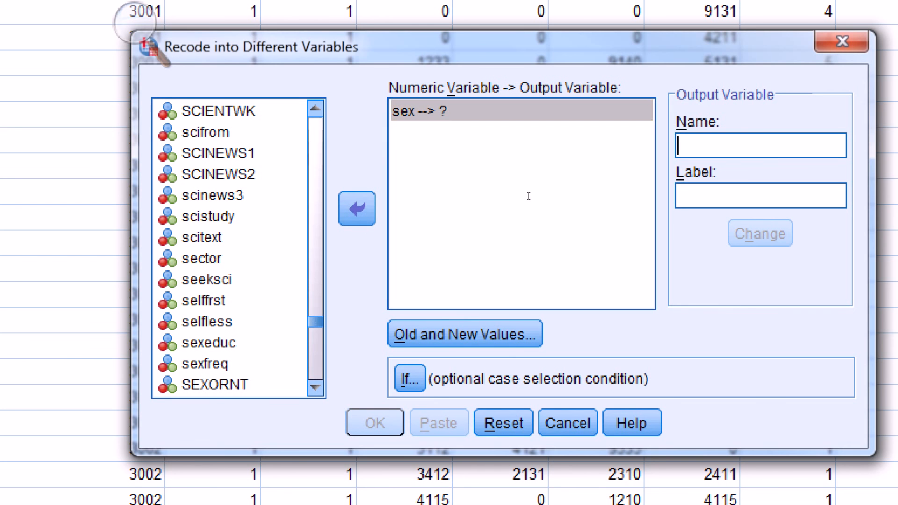
# - Name the output variable male, label it "Recode of Sex (Male)" and assign it to sex
pyautogui.write('male')
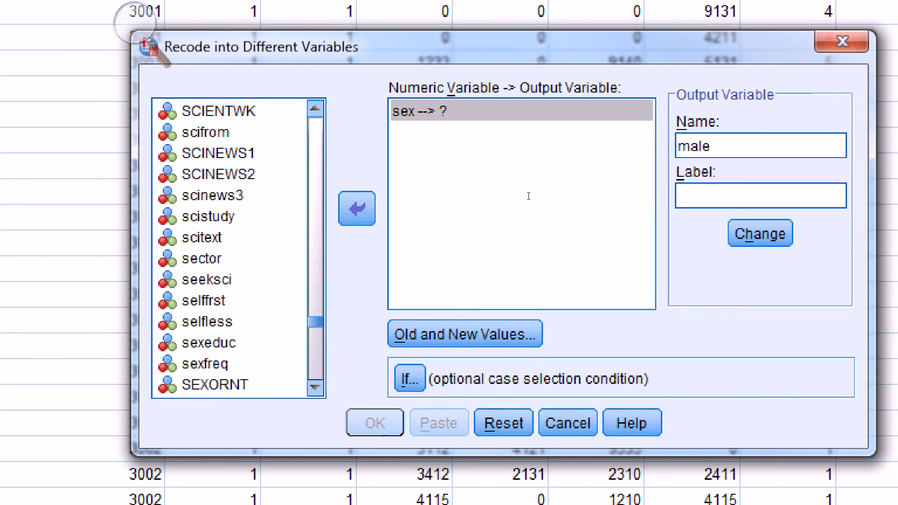
pyautogui.write('Recode of Sex (Male)')
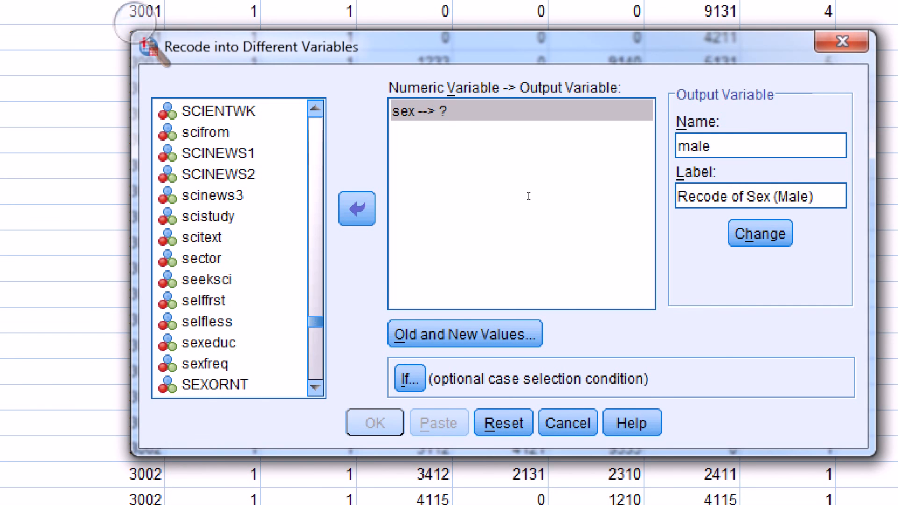
pyautogui.hotkey('alt', 'h')
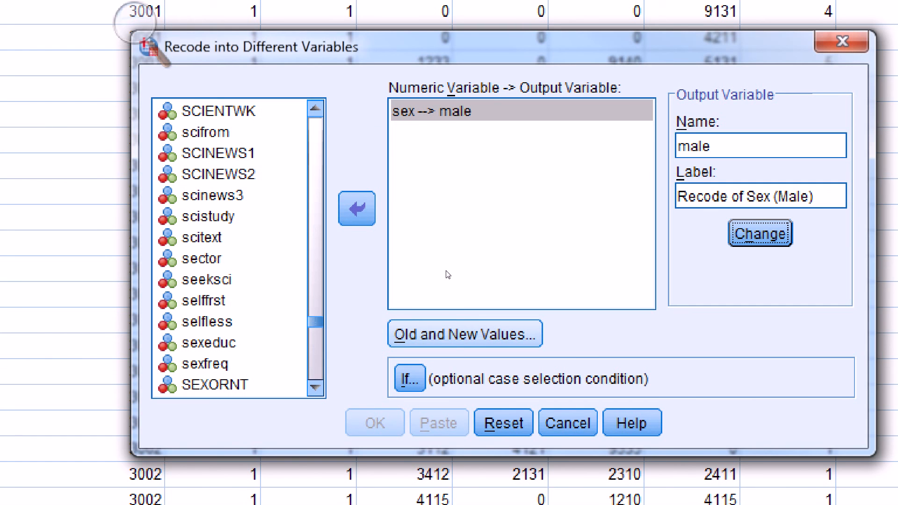
# - Define the old and new values for the recode, starting with a rule that maps old value 1 to 1
pyautogui.click(463, 334)
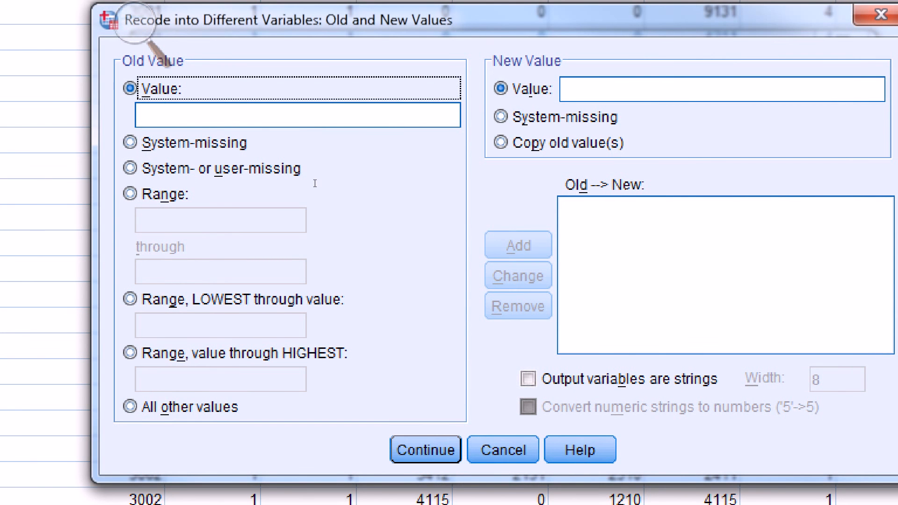
pyautogui.press('Tab')
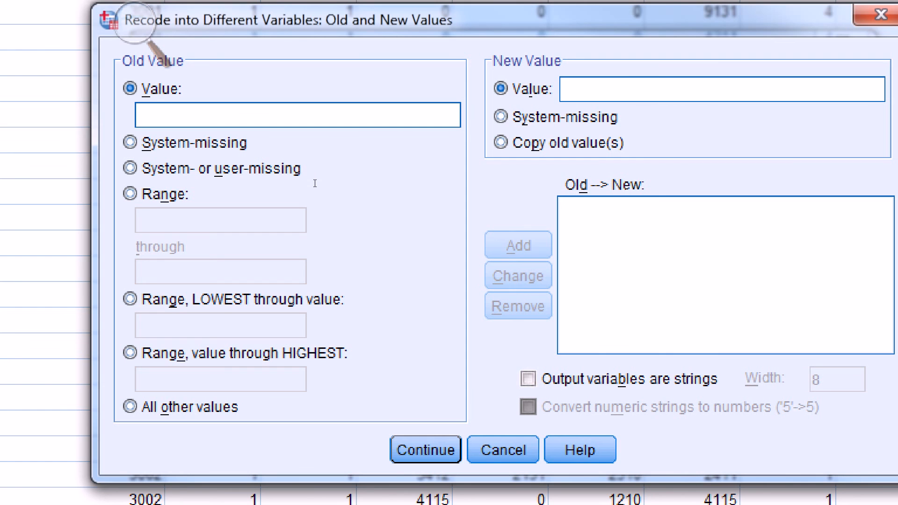
pyautogui.click(641, 90)
pyautogui.write('1')
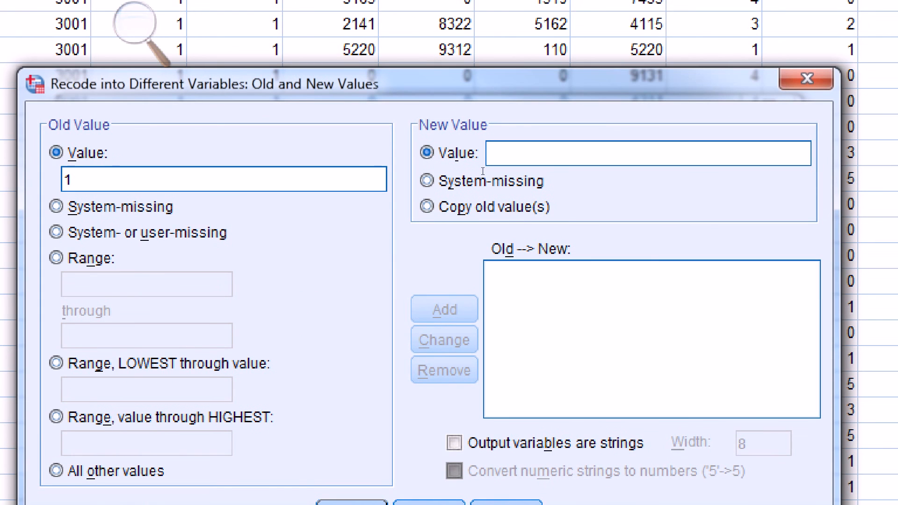
pyautogui.click(564, 96)
pyautogui.write('1')
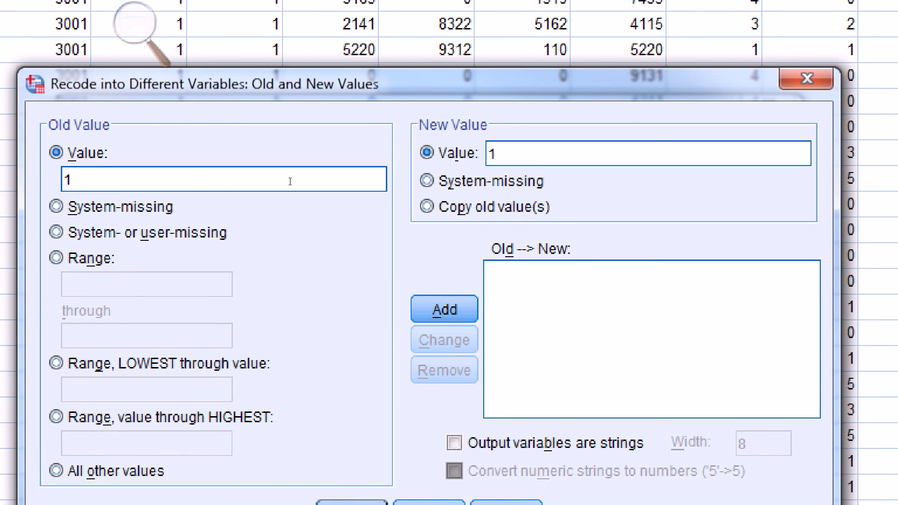
pyautogui.click(441, 308)
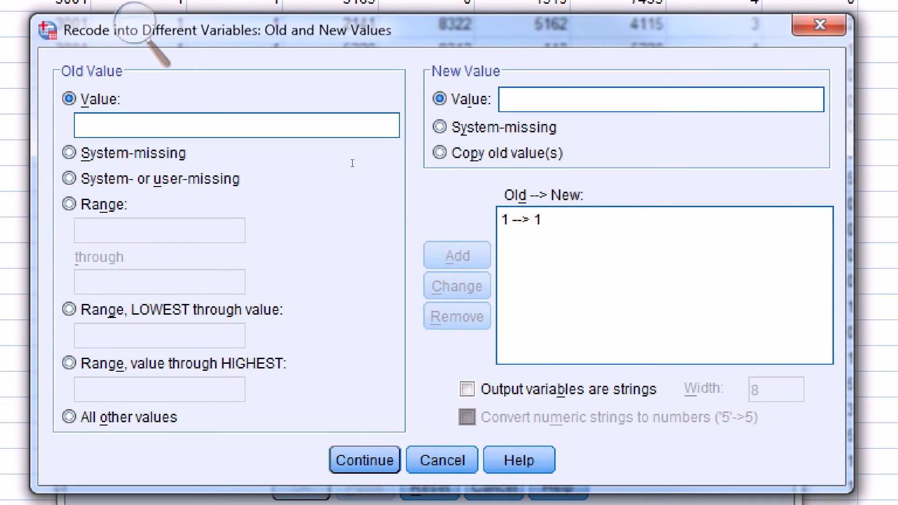
# - Add a recode rule that maps old value 2 to new value 0
pyautogui.write('2')
pyautogui.press('Tab')
pyautogui.write('0')
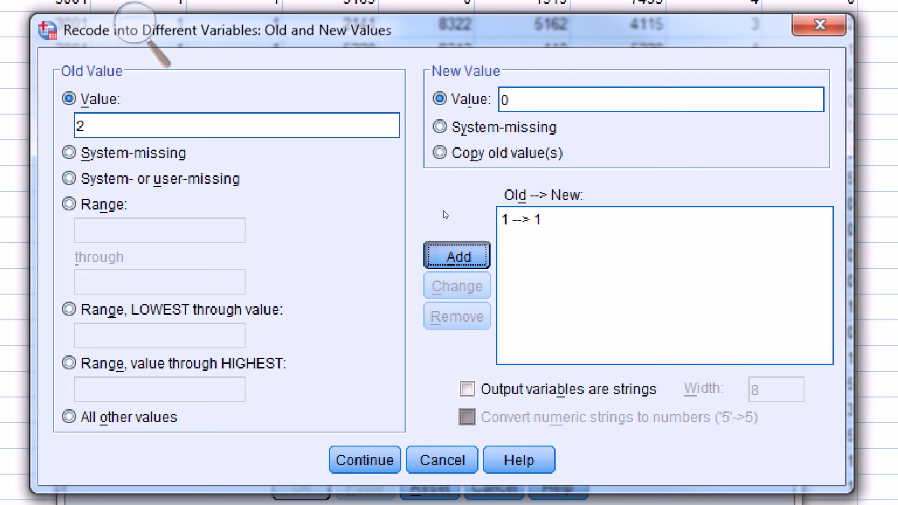
pyautogui.hotkey('alt', 'a')
# - Map all other values to system-missing, then run the recode of sex into male
pyautogui.hotkey('alt', 'o')
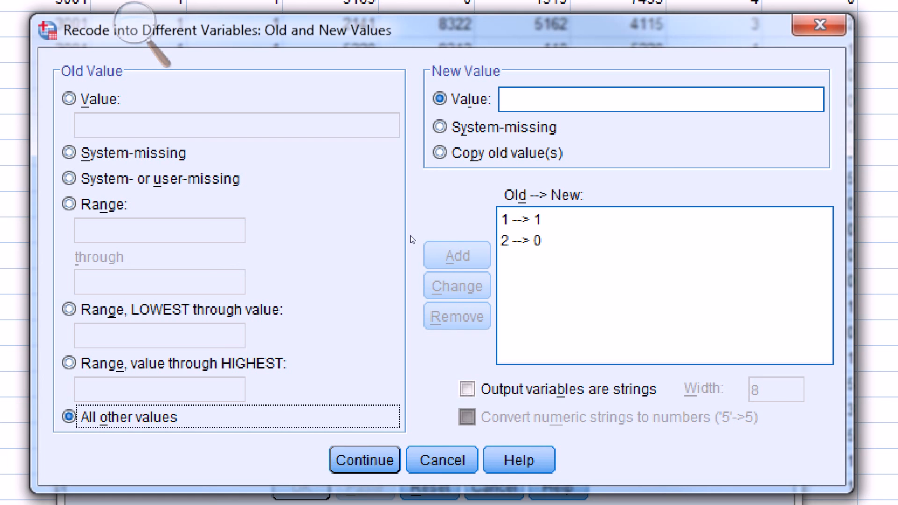
pyautogui.hotkey('alt', 'y')
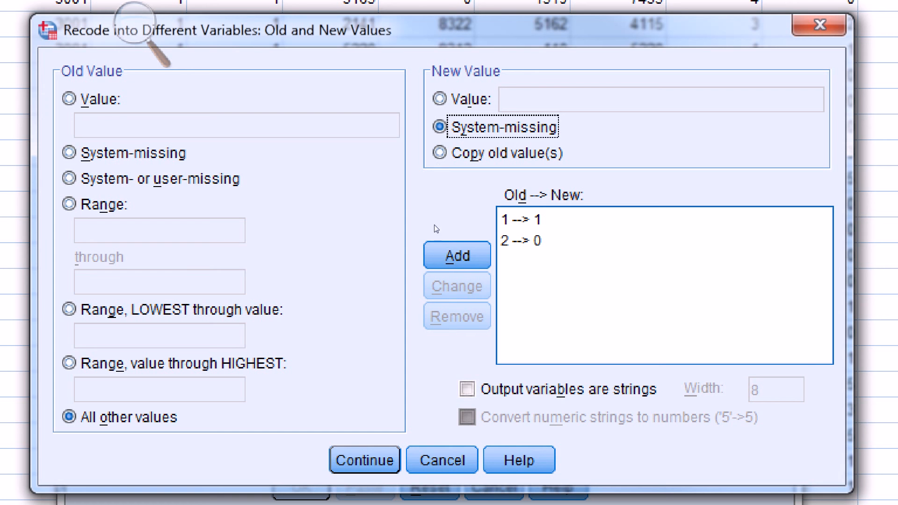
pyautogui.hotkey('alt', 'a')
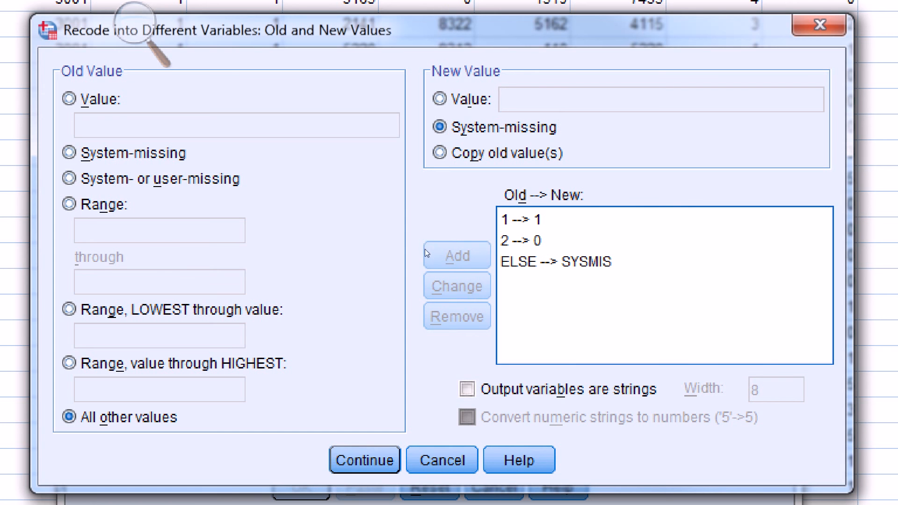
pyautogui.press('Return')
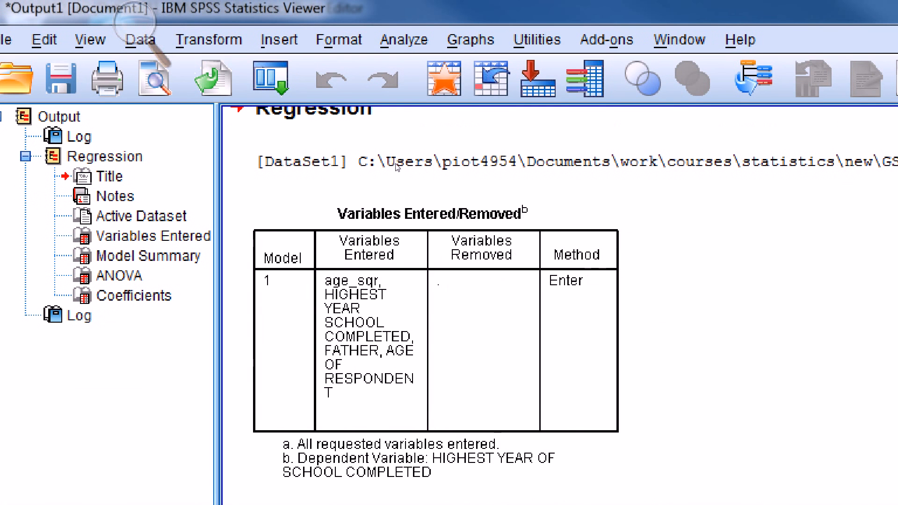
# - Start a Frequencies analysis and add sex as the first variable
pyautogui.click(136, 24)
pyautogui.click(125, 36)
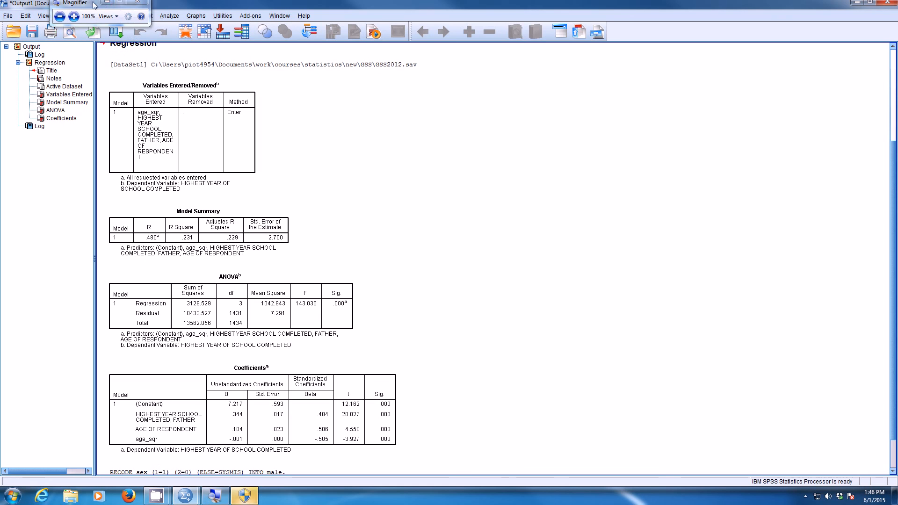
pyautogui.moveTo(93, 2); pyautogui.dragTo(234, 43)
pyautogui.click(216, 58)
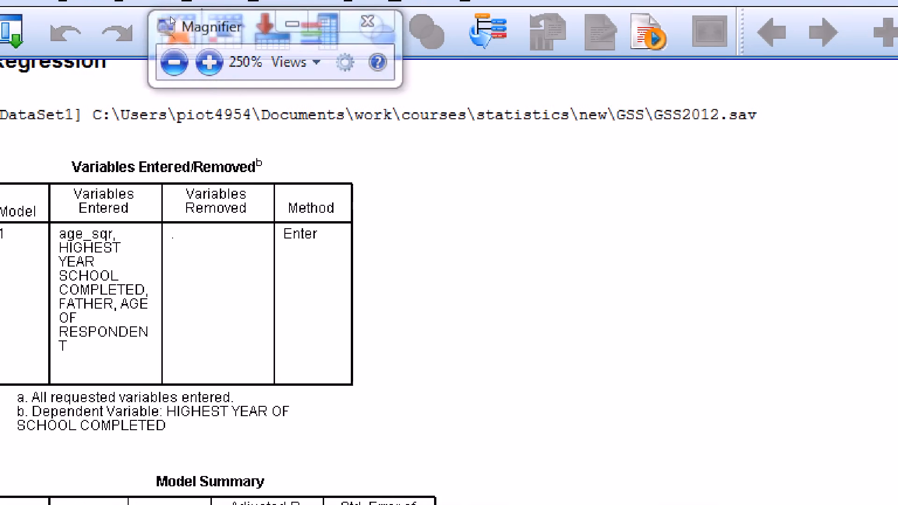
pyautogui.click(154, 11)
pyautogui.moveTo(229, 69)
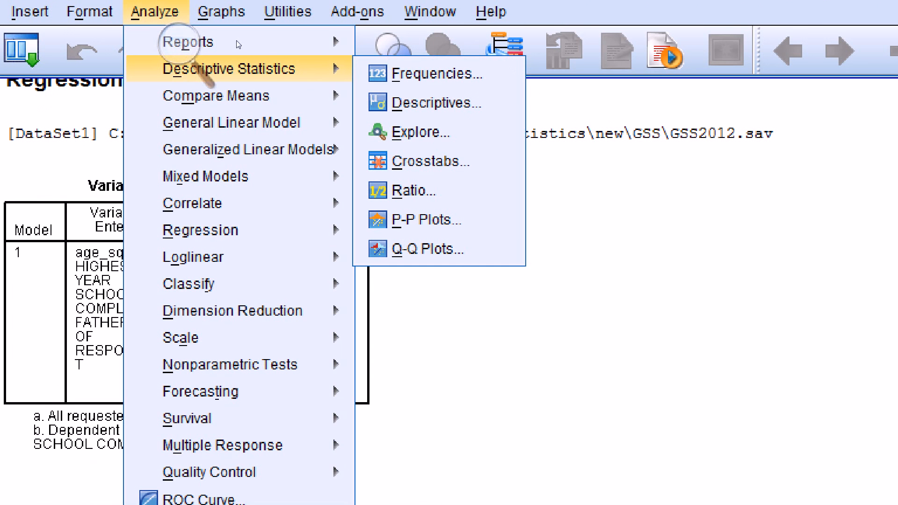
pyautogui.click(422, 73)
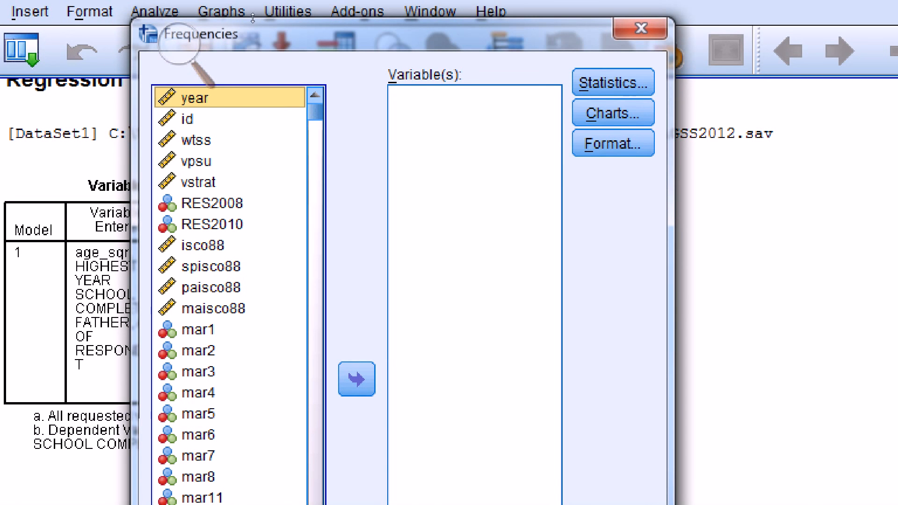
pyautogui.moveTo(253, 18)
pyautogui.mouseDown()
pyautogui.moveTo(253, 133)
pyautogui.moveTo(262, 32)
pyautogui.mouseUp()
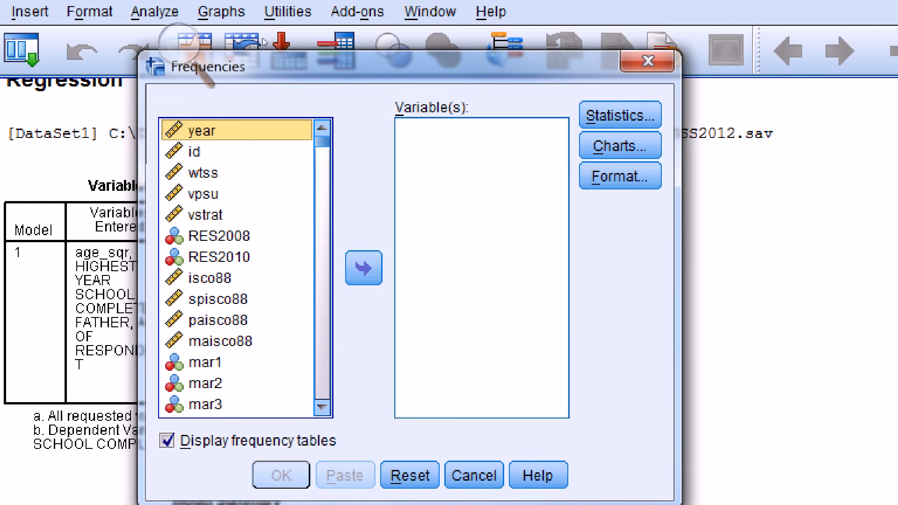
pyautogui.scroll(-4, 186, 139)
pyautogui.scroll(-18, 185, 140)
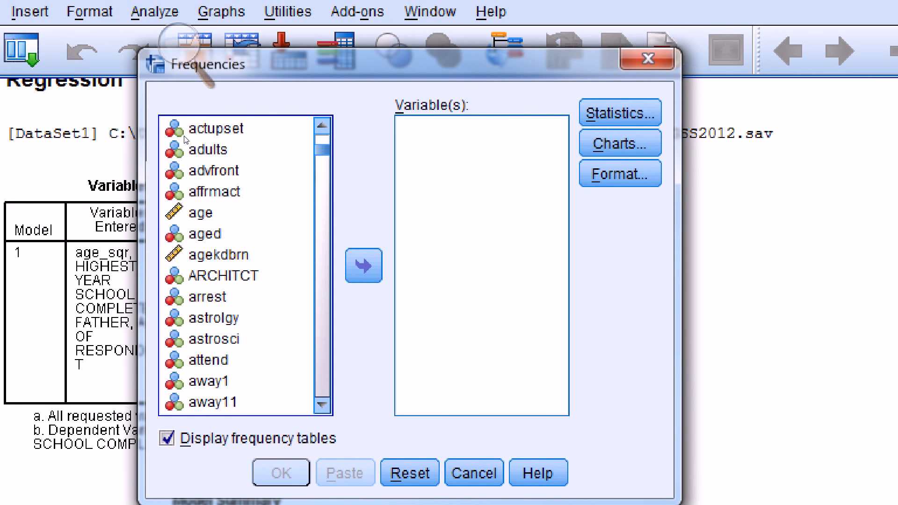
pyautogui.press('s')
pyautogui.scroll(-11, 187, 145)
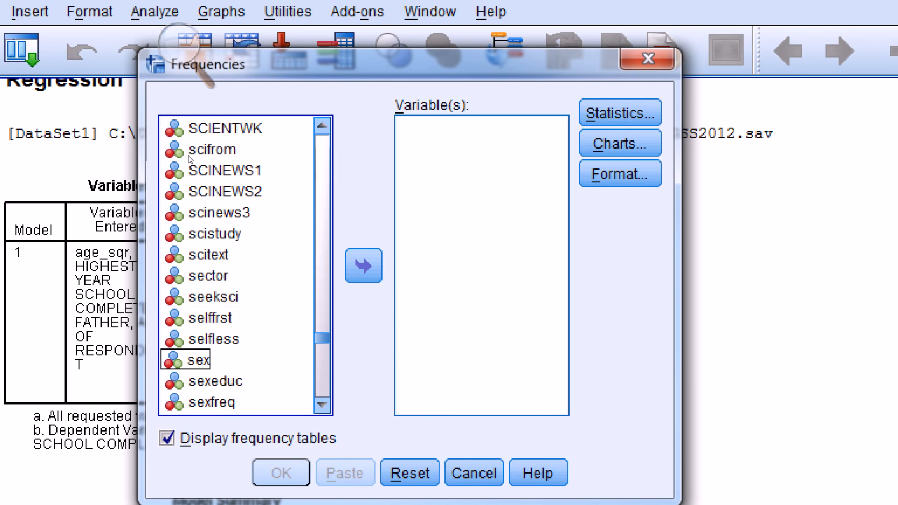
pyautogui.click(200, 361)
pyautogui.click(364, 266)
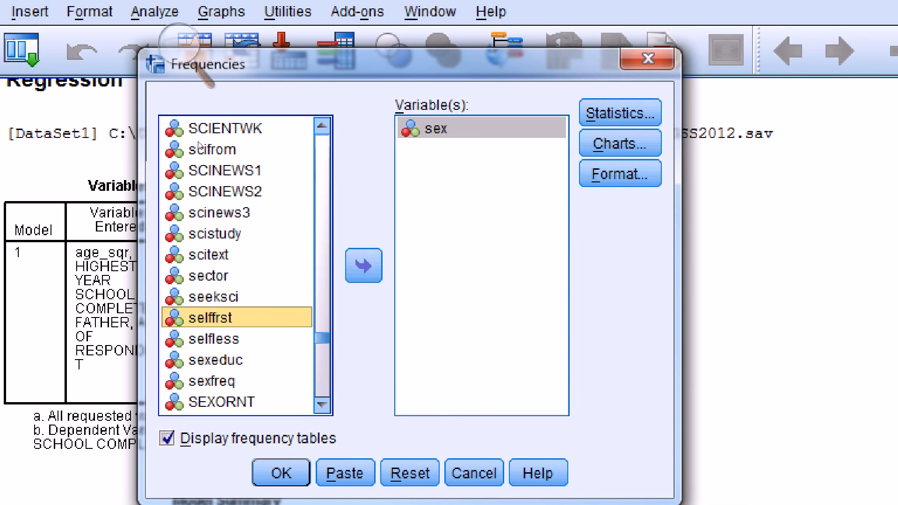
# - Add male as the second variable and run the frequency tables
pyautogui.press('End')
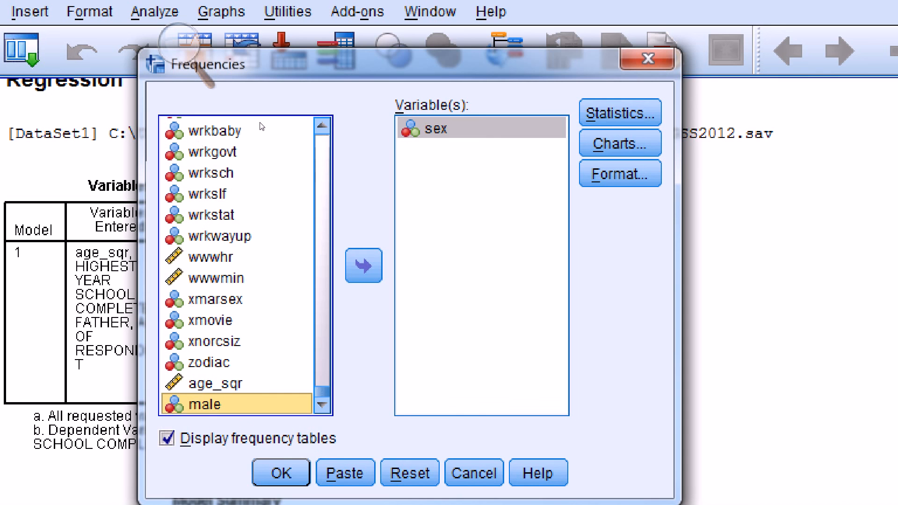
pyautogui.hotkey('alt', 'v')
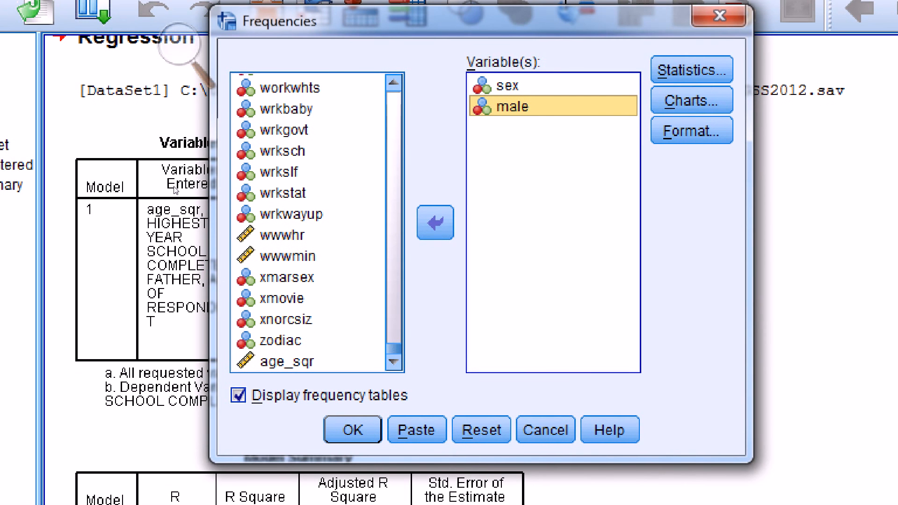
pyautogui.press('Return')
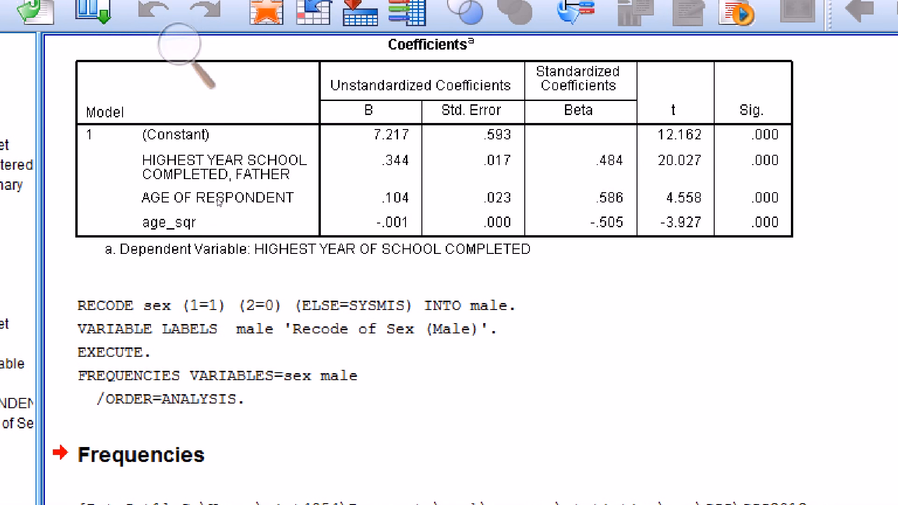
# - Compare the frequency tables of RESPONDENTS SEX and Recode of Sex (Male) to check the recode
pyautogui.click(176, 43)
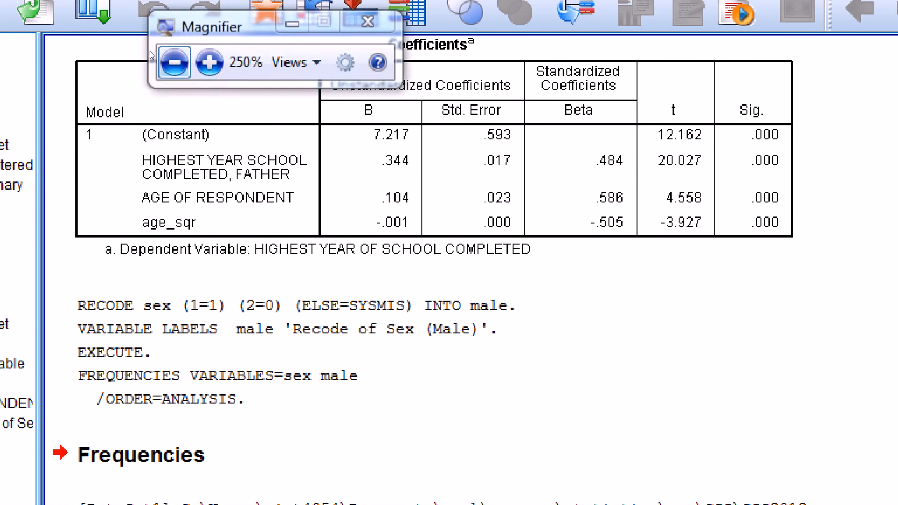
pyautogui.click(174, 62)
pyautogui.moveTo(211, 20); pyautogui.dragTo(393, 357)
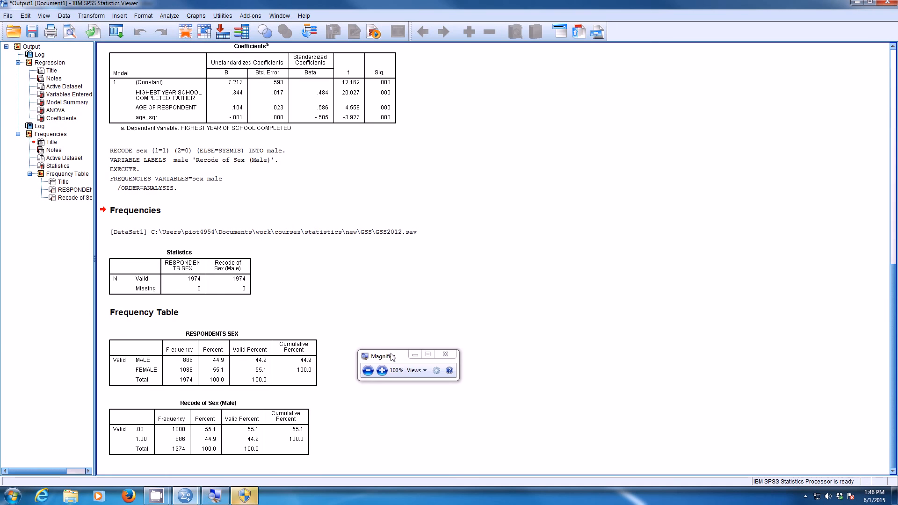
pyautogui.click(382, 370)
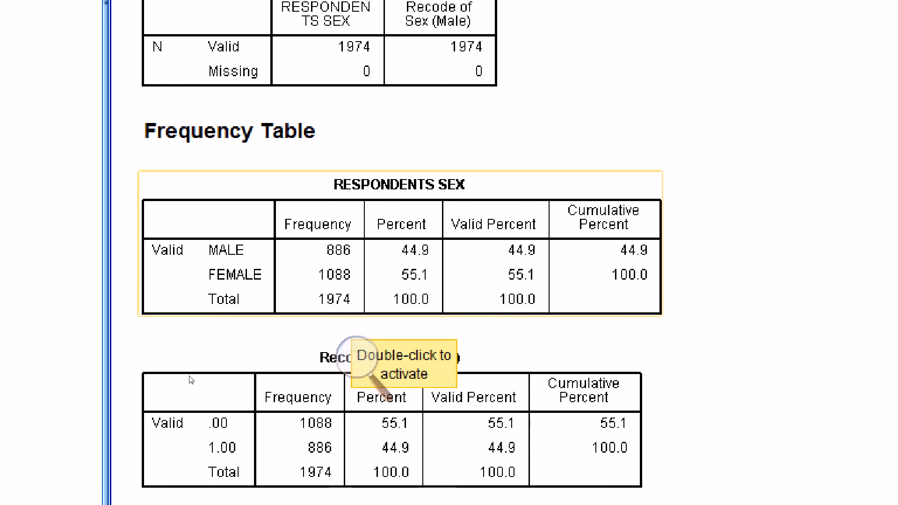
pyautogui.click(192, 408)
pyautogui.click(191, 407)
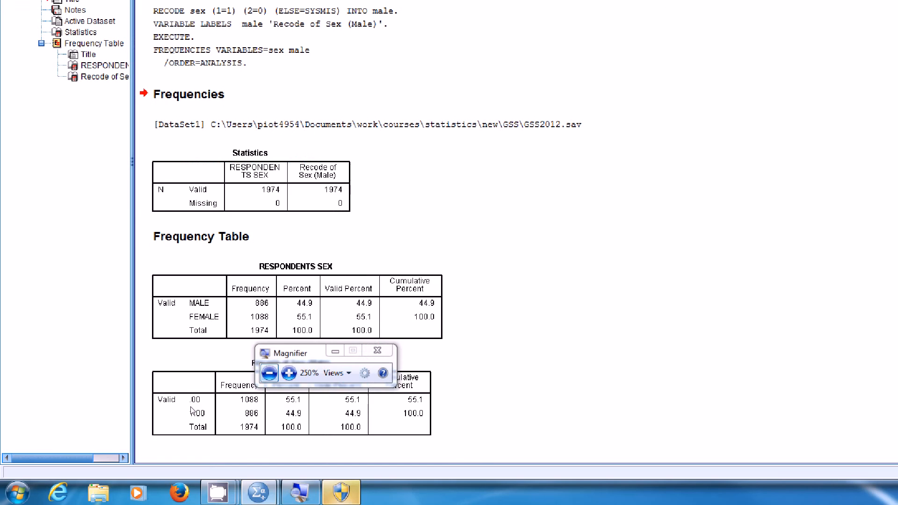
pyautogui.moveTo(213, 452); pyautogui.dragTo(242, 40)
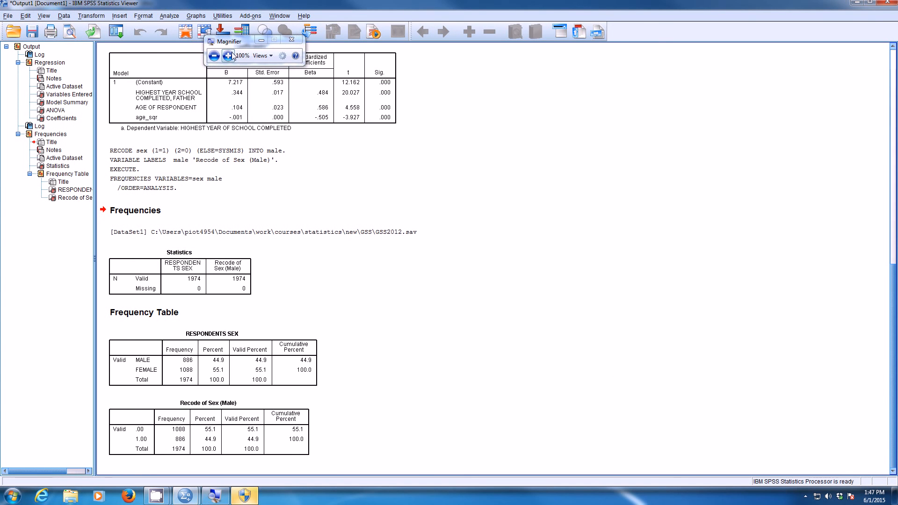
# - Add male as a further independent variable after age_sqr in the linear regression of educ and run it
pyautogui.click(228, 56)
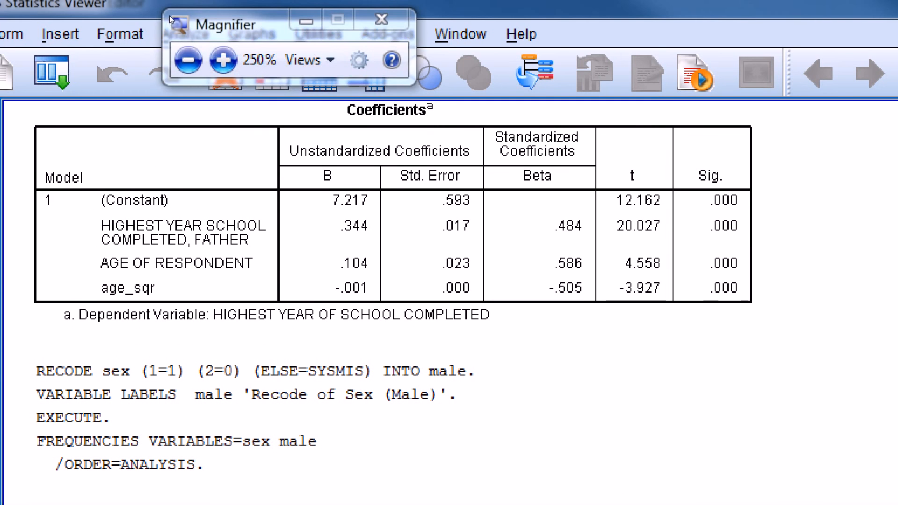
pyautogui.click(155, 16)
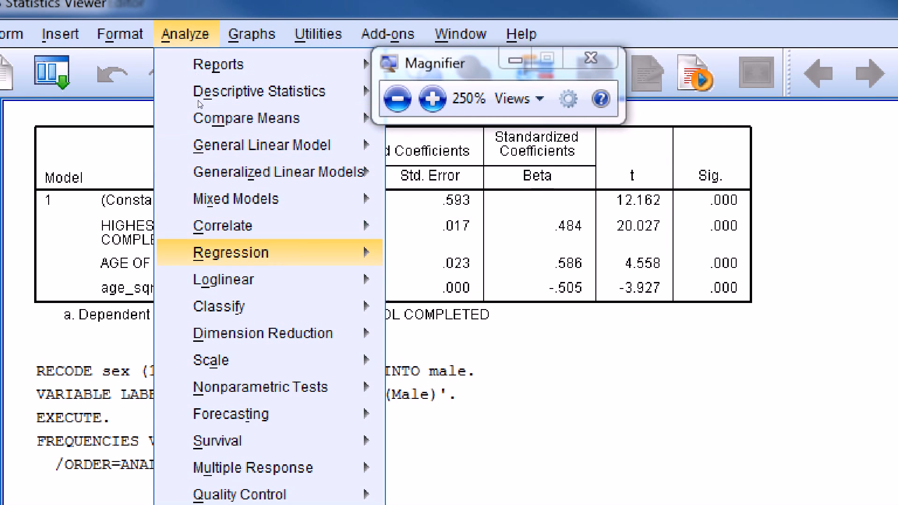
pyautogui.moveTo(269, 253)
pyautogui.click(408, 285)
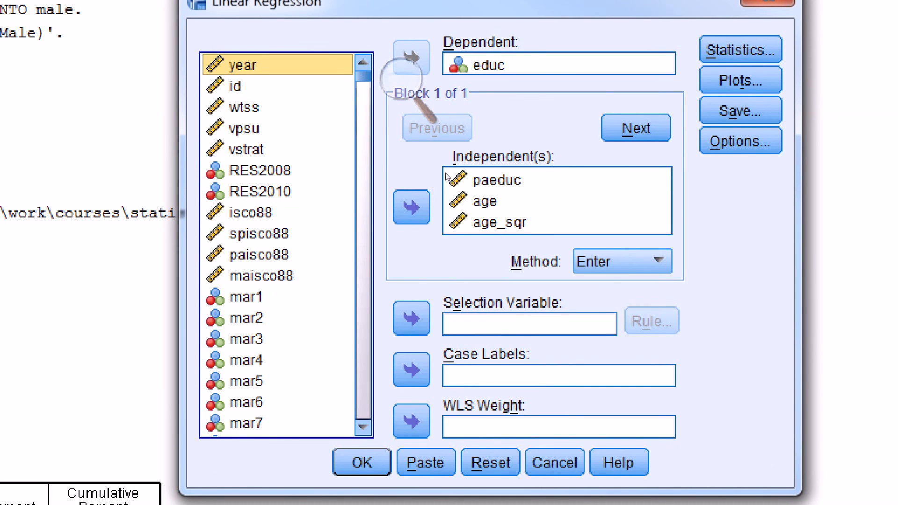
pyautogui.click(451, 220)
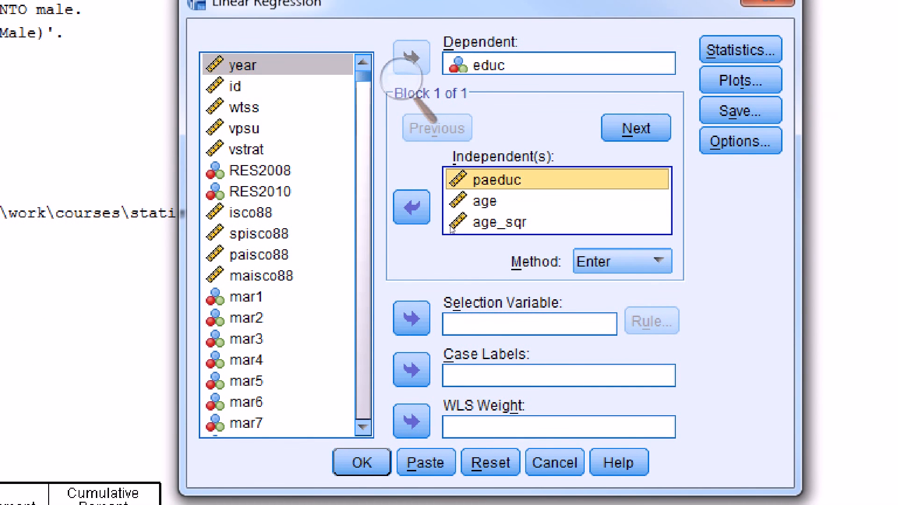
pyautogui.press('Down')
pyautogui.press('Down')
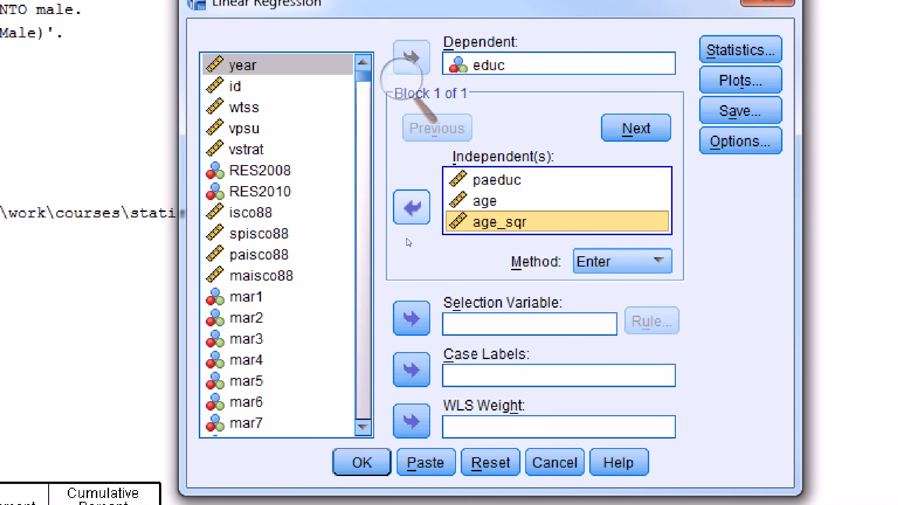
pyautogui.click(345, 274)
pyautogui.press('End')
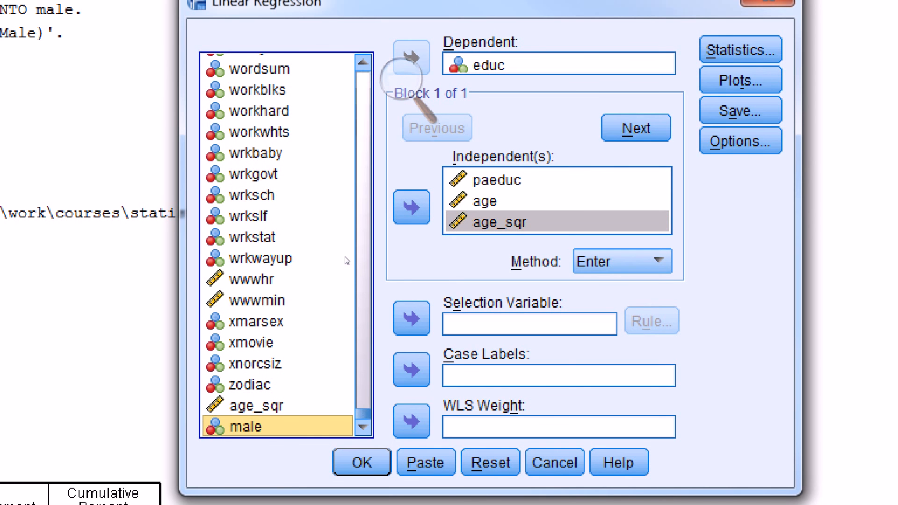
pyautogui.click(413, 222)
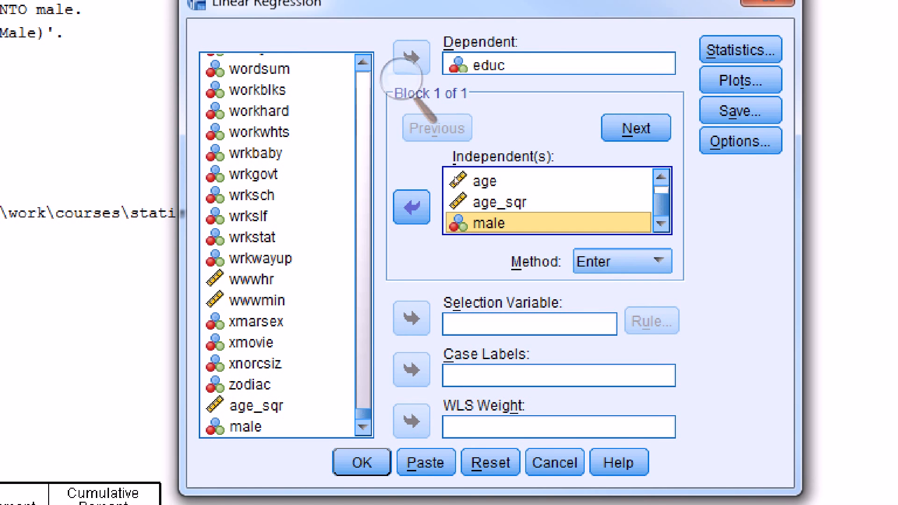
pyautogui.click(489, 65)
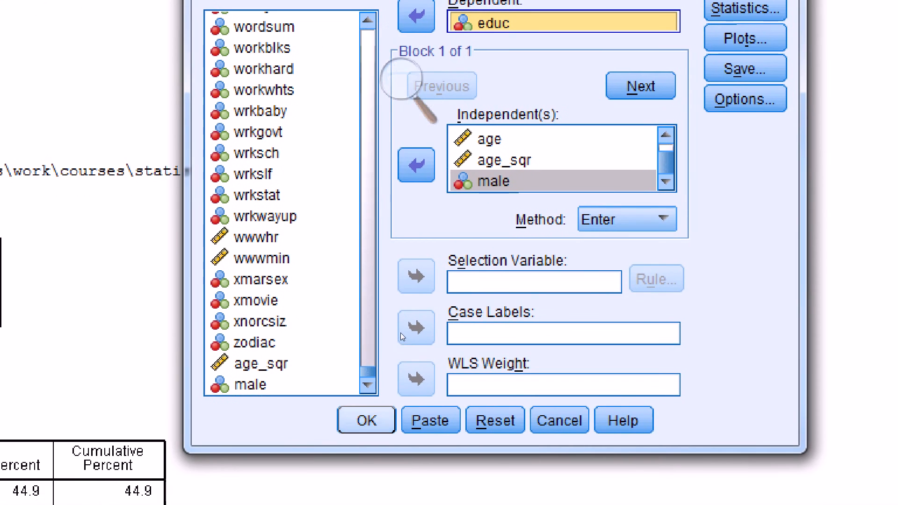
pyautogui.click(362, 462)
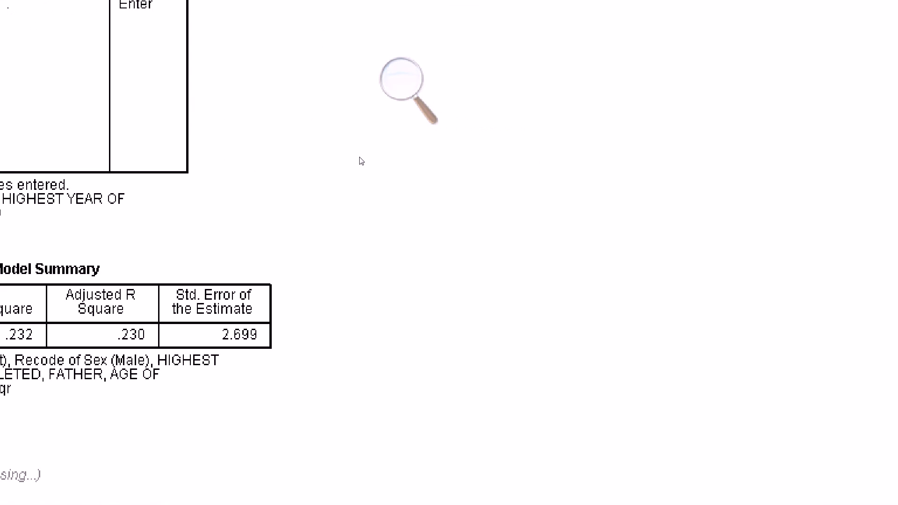
# - Examine the Coefficients table of the new regression, including the row for Recode of Sex (Male)
pyautogui.click(334, 154)
pyautogui.click(335, 155)
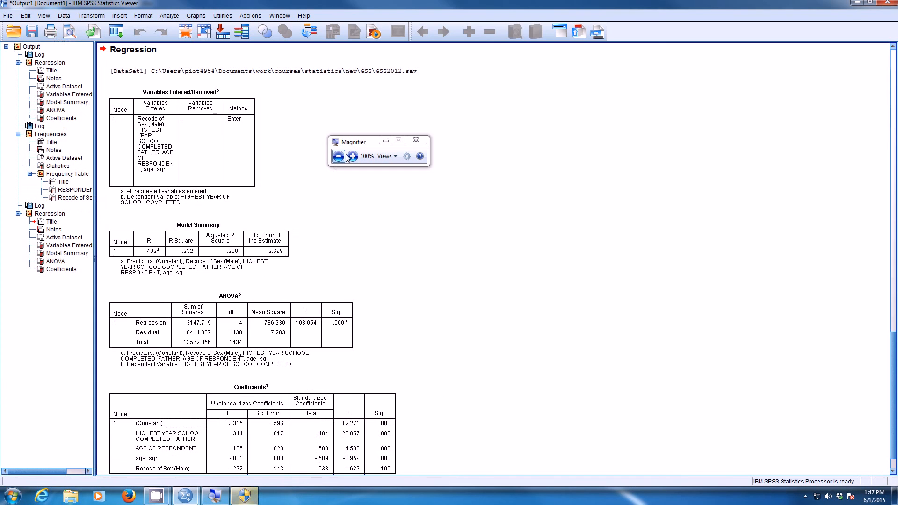
pyautogui.moveTo(362, 149); pyautogui.dragTo(443, 392)
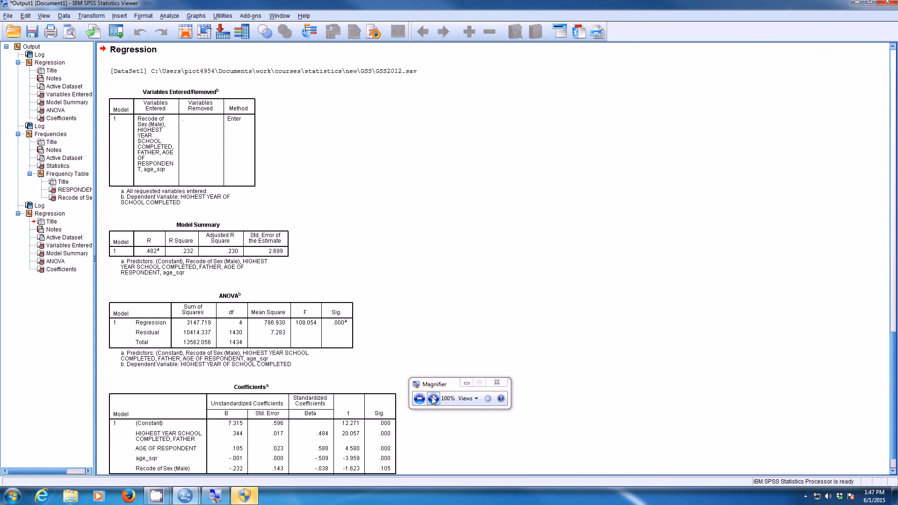
pyautogui.click(434, 399)
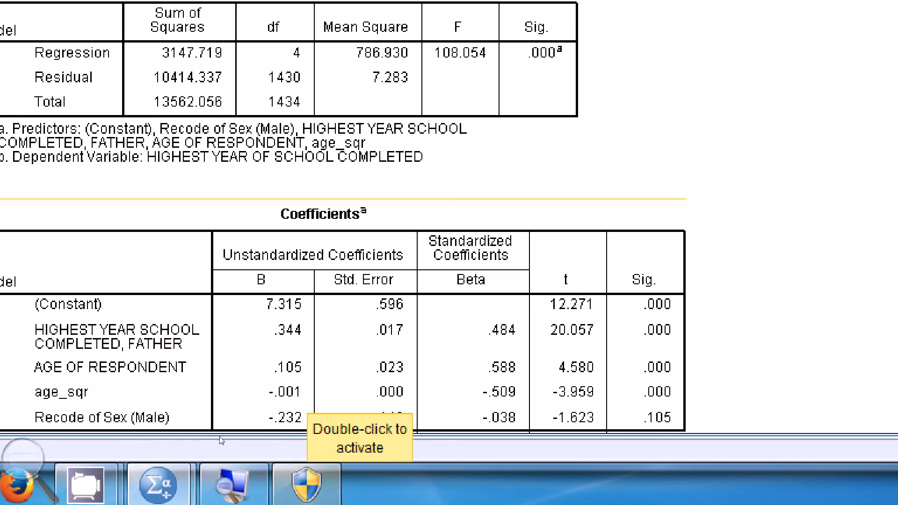
pyautogui.click(228, 493)
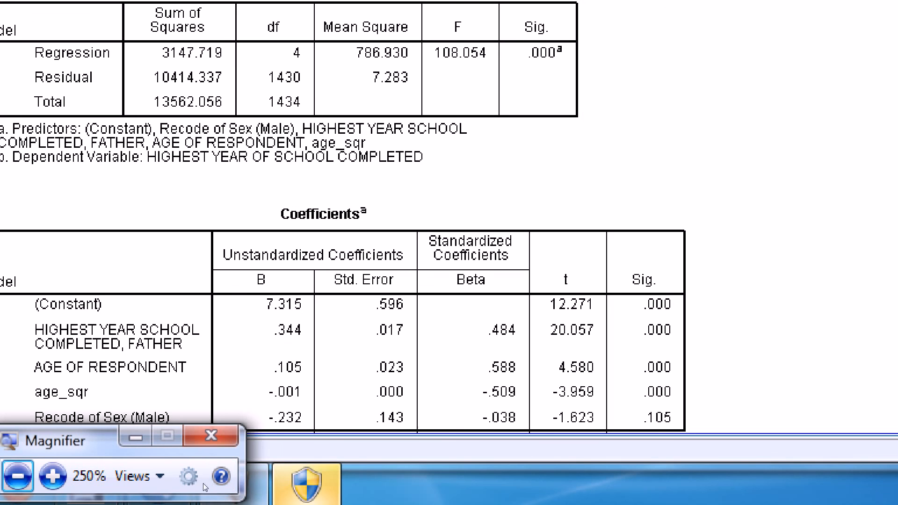
pyautogui.click(127, 494)
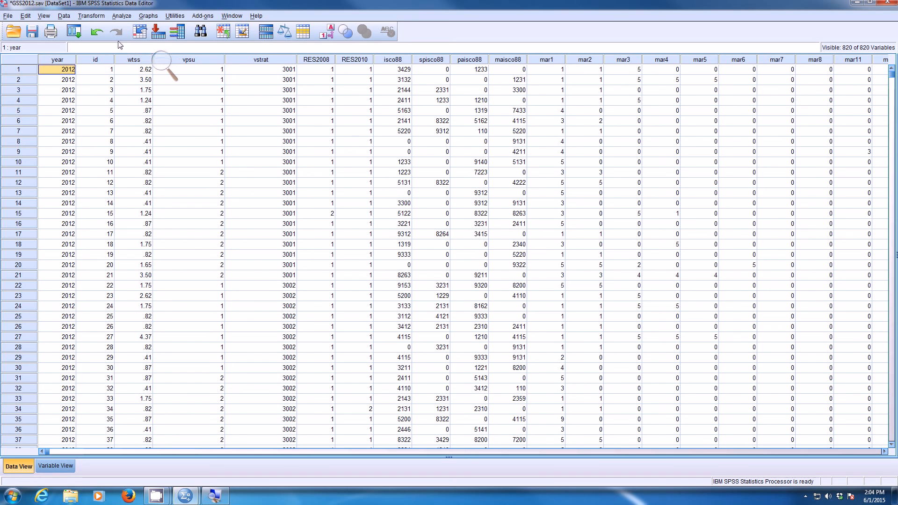
# - Look up the variable information of race in the GSS2012 Data Editor
pyautogui.click(163, 62)
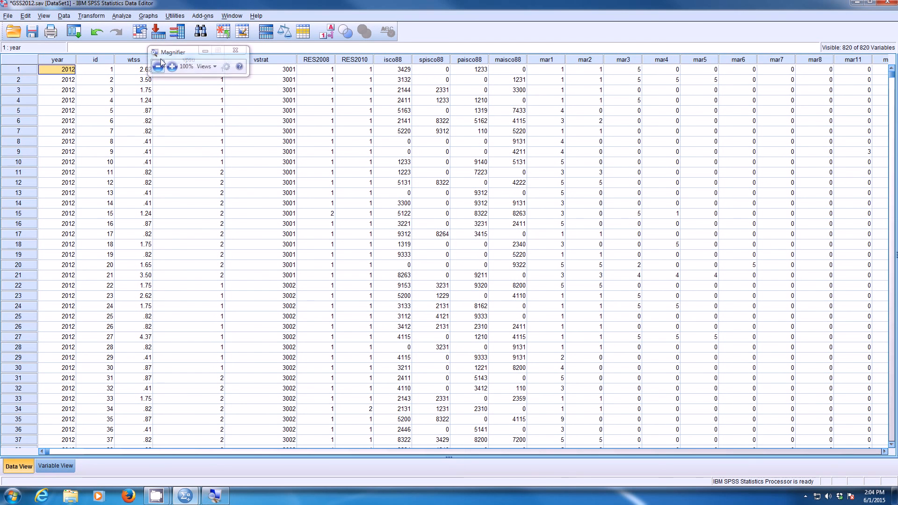
pyautogui.moveTo(176, 55); pyautogui.dragTo(228, 39)
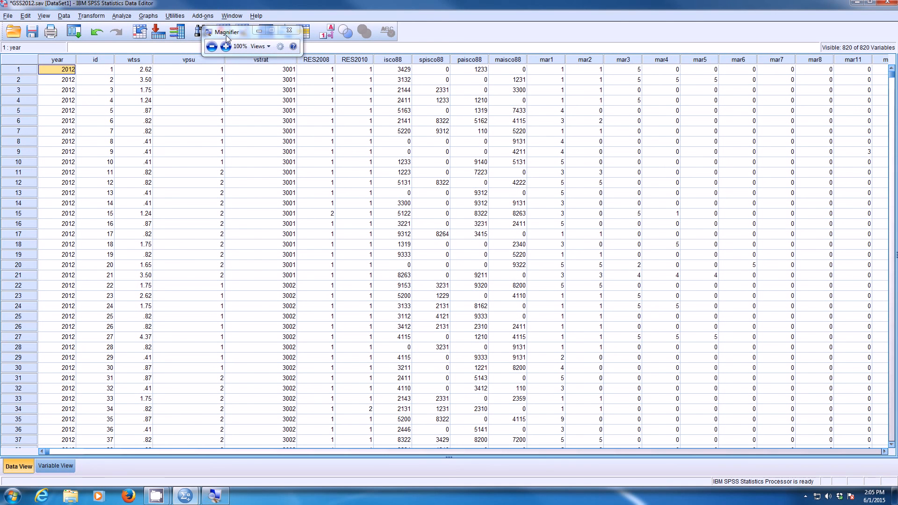
pyautogui.click(226, 46)
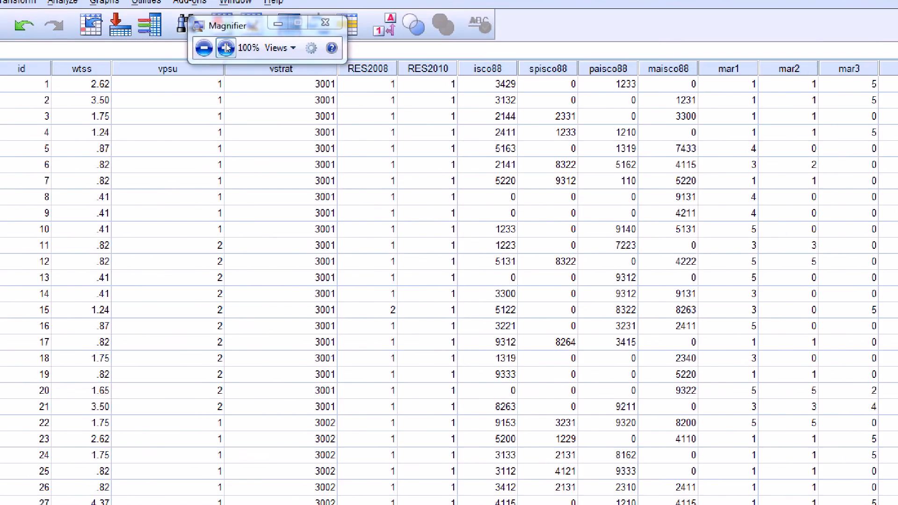
pyautogui.click(226, 46)
pyautogui.click(226, 45)
pyautogui.click(175, 15)
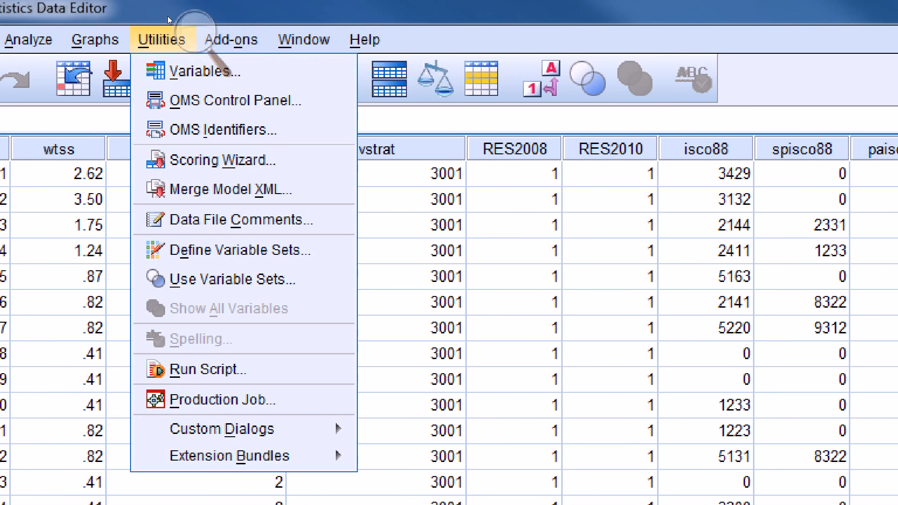
pyautogui.click(201, 71)
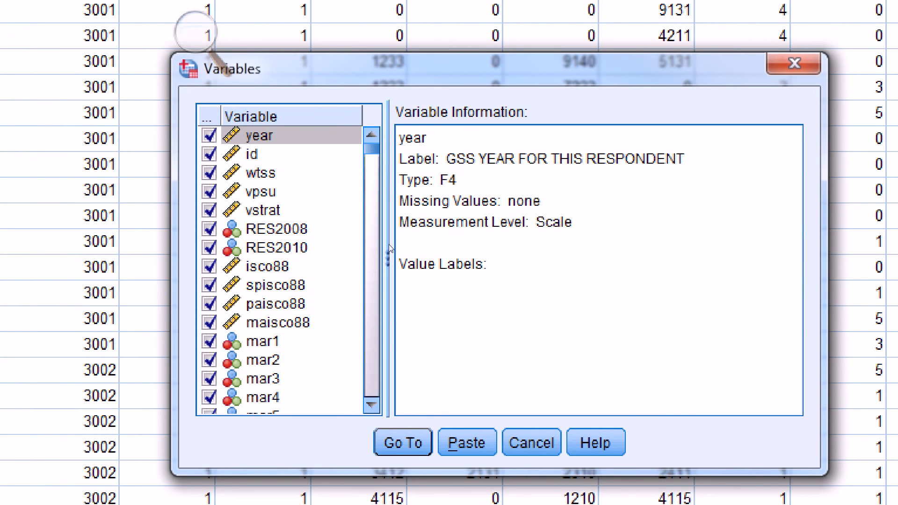
pyautogui.press('r')
pyautogui.press('r')
pyautogui.press('r')
pyautogui.press('r')
pyautogui.press('r')
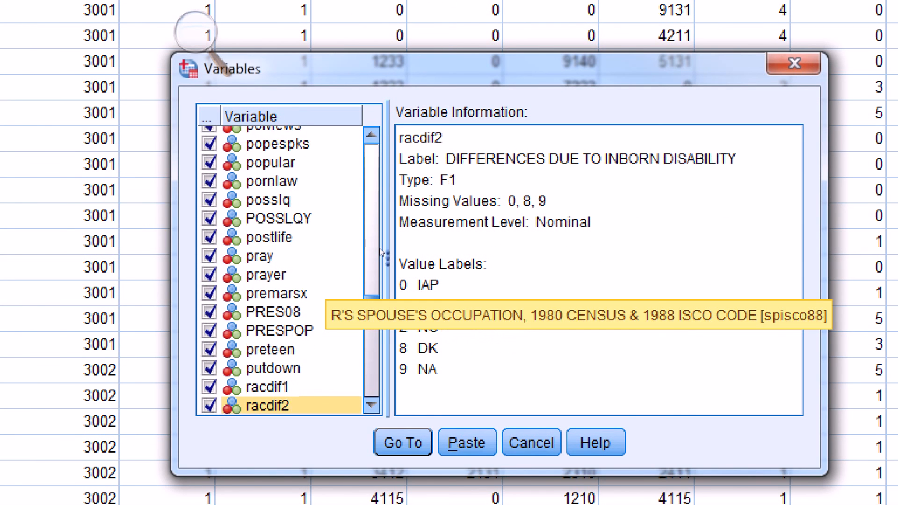
pyautogui.press('r')
pyautogui.press('r')
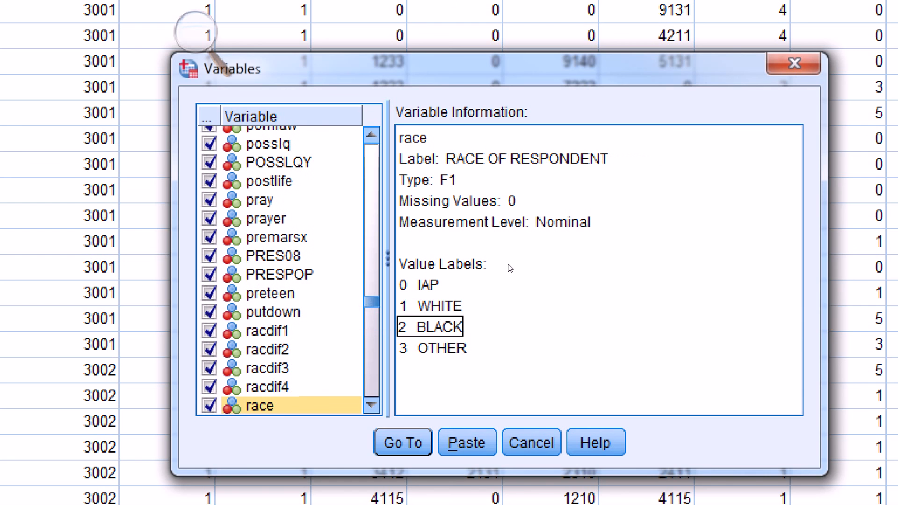
# - Examine the value labels of race one by one, then close the variable information
pyautogui.press('Up')
pyautogui.press('Up')
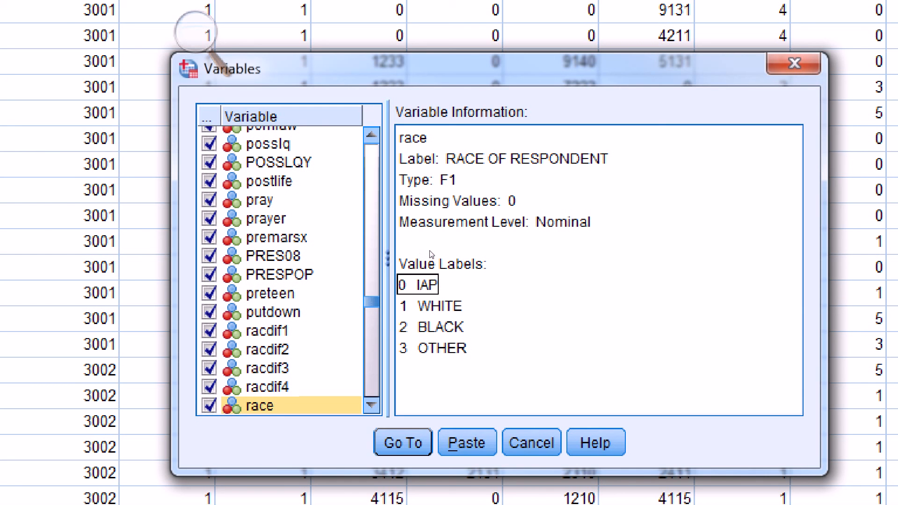
pyautogui.press('Down')
pyautogui.press('Down')
pyautogui.press('Down')
pyautogui.press('Up')
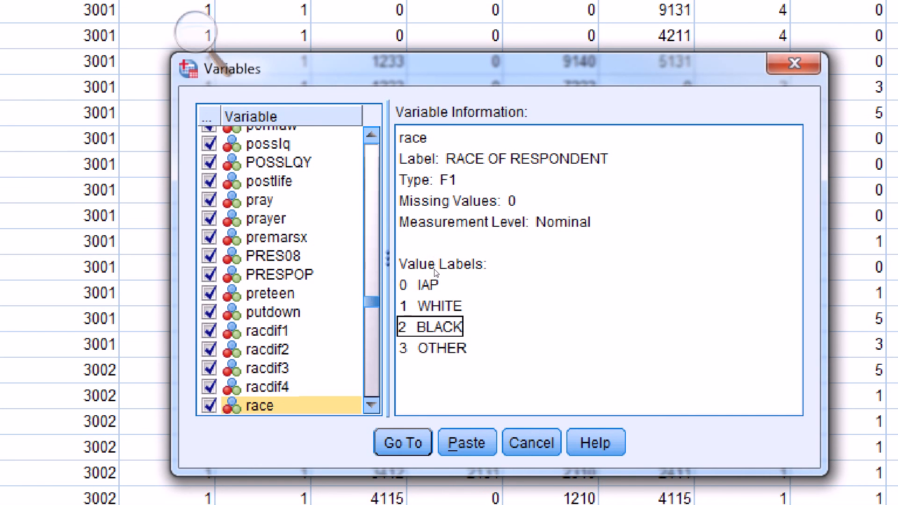
pyautogui.press('Down')
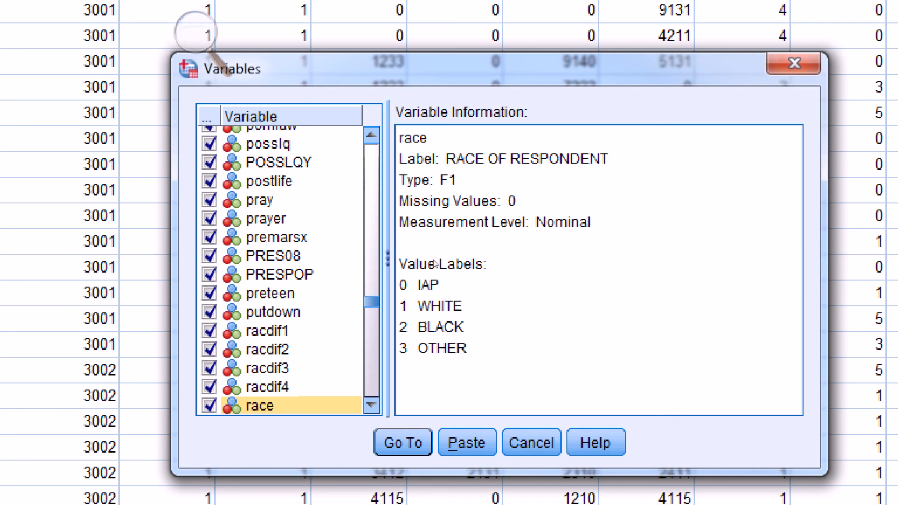
pyautogui.click(440, 306)
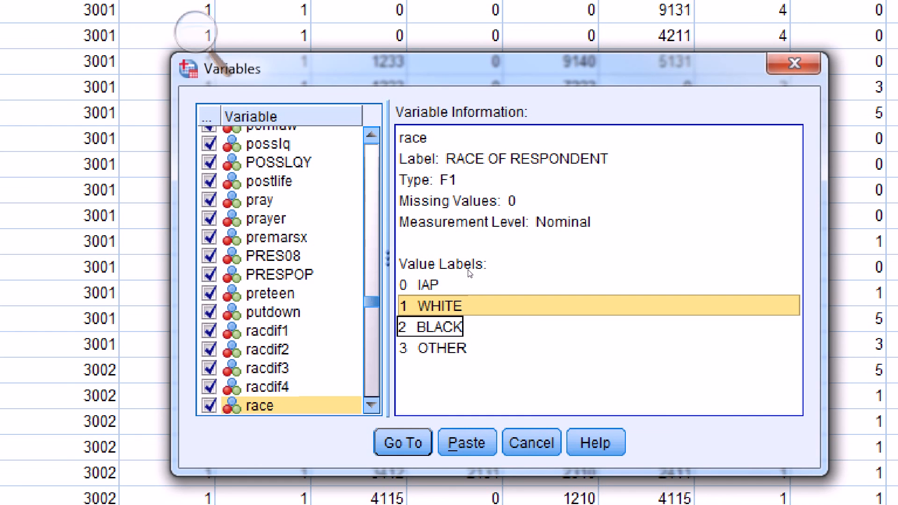
pyautogui.press('Down')
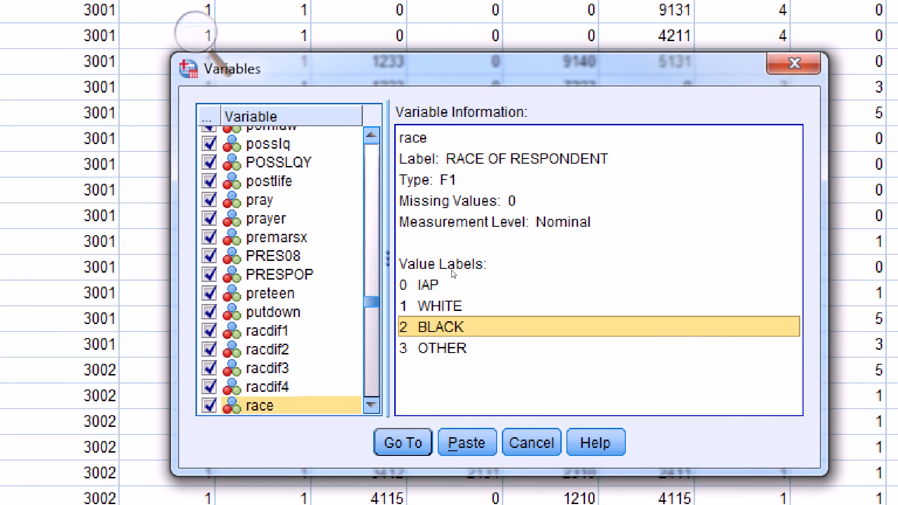
pyautogui.press('Down')
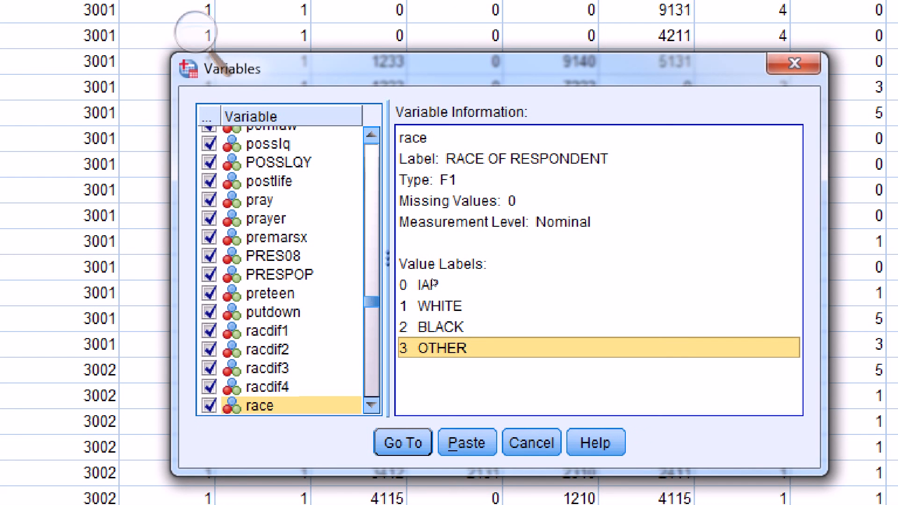
pyautogui.click(532, 443)
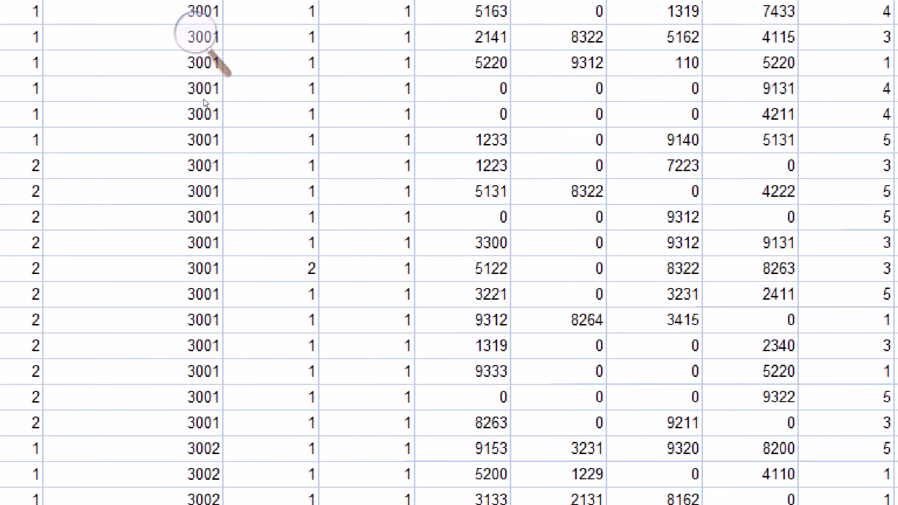
# - Start a recode into different variables and remove the leftover race --> Other mapping from it
pyautogui.click(259, 96)
pyautogui.click(257, 97)
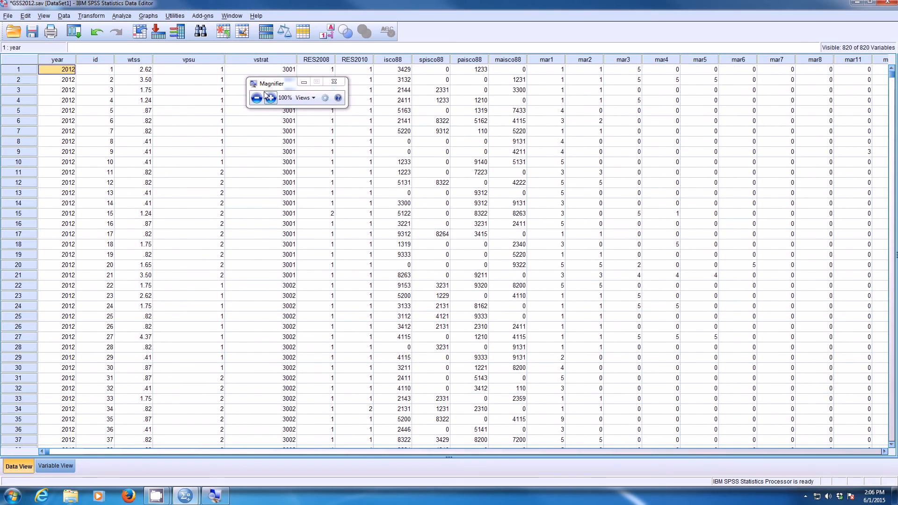
pyautogui.moveTo(268, 87); pyautogui.dragTo(149, 34)
pyautogui.click(155, 45)
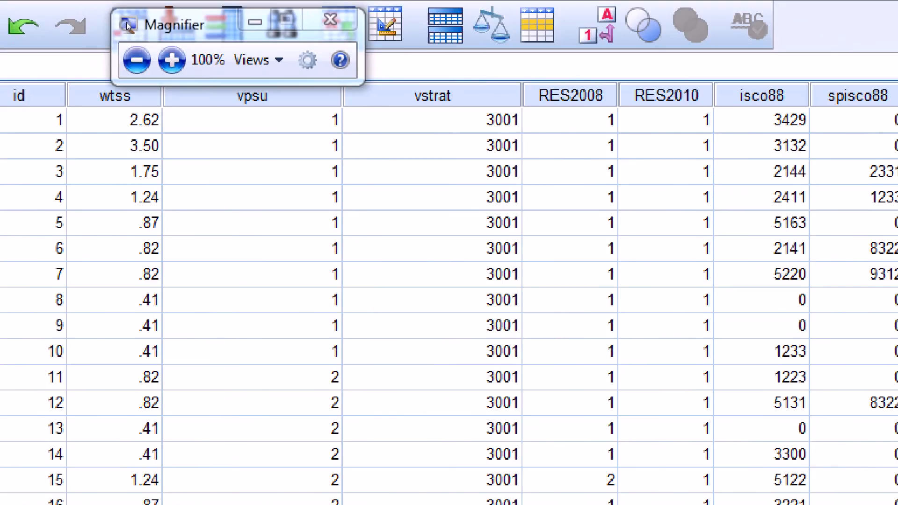
pyautogui.click(83, 16)
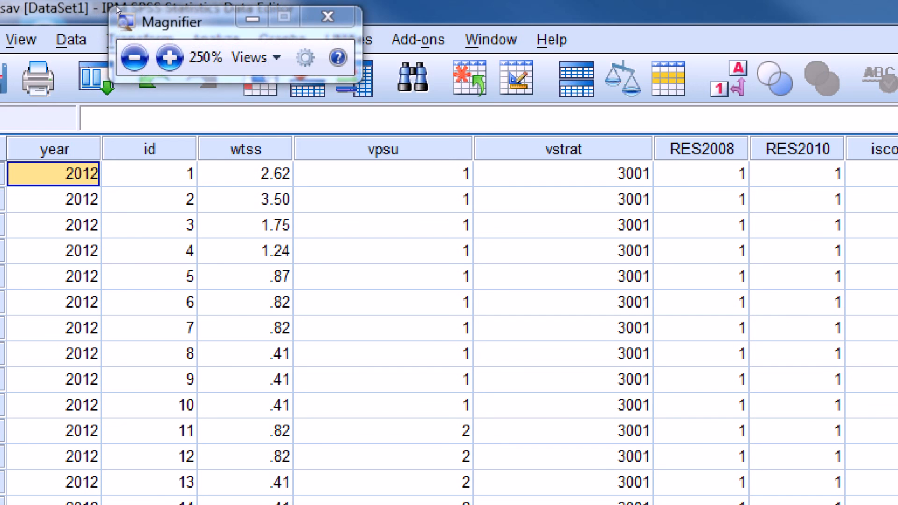
pyautogui.moveTo(116, 7); pyautogui.dragTo(161, 5)
pyautogui.click(140, 40)
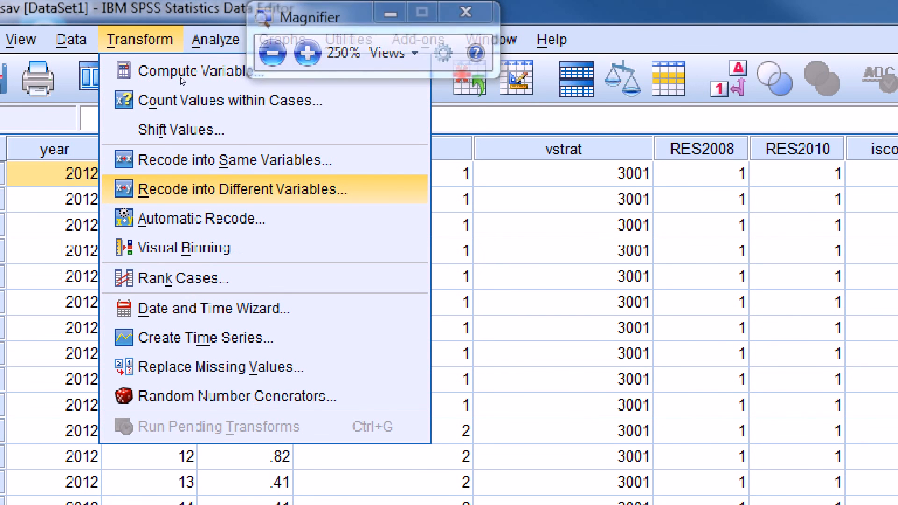
pyautogui.click(233, 189)
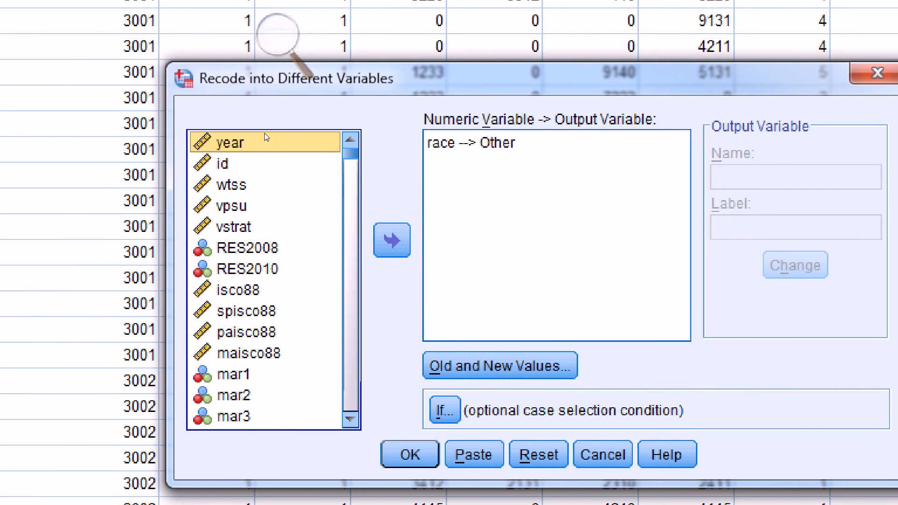
pyautogui.click(437, 195)
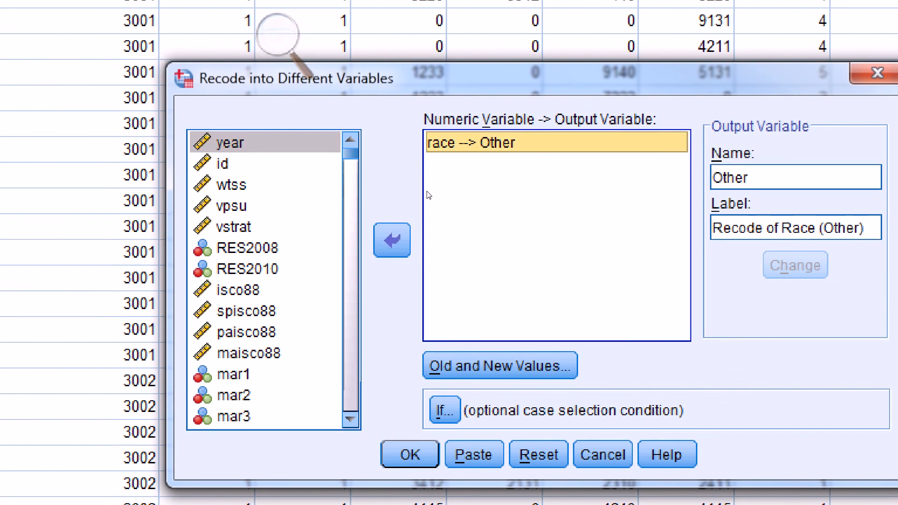
pyautogui.click(376, 236)
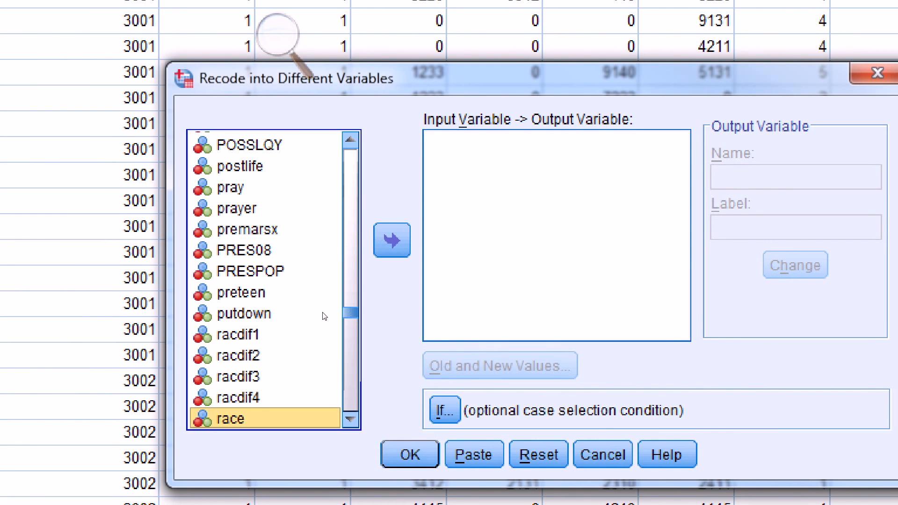
# - Set race as the variable to recode, with output variable BlackR labelled "Recode of Race (Black)"
pyautogui.click(392, 240)
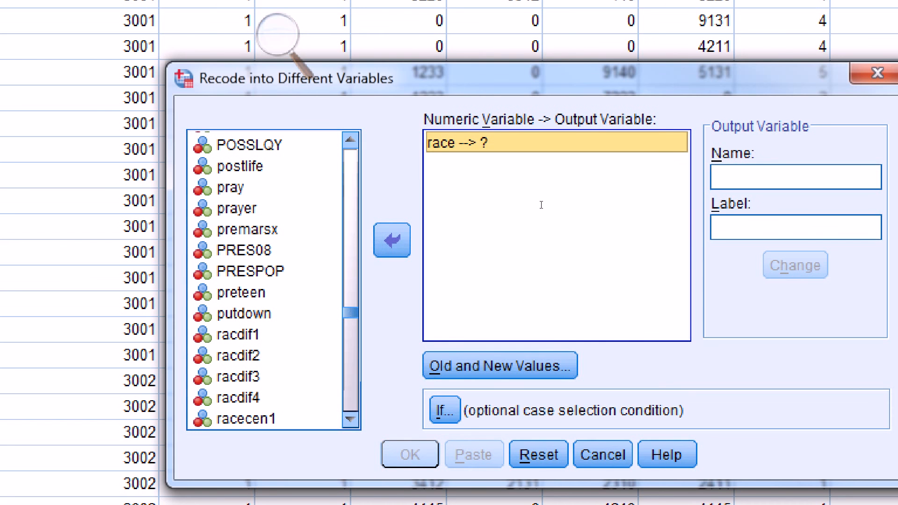
pyautogui.click(749, 176)
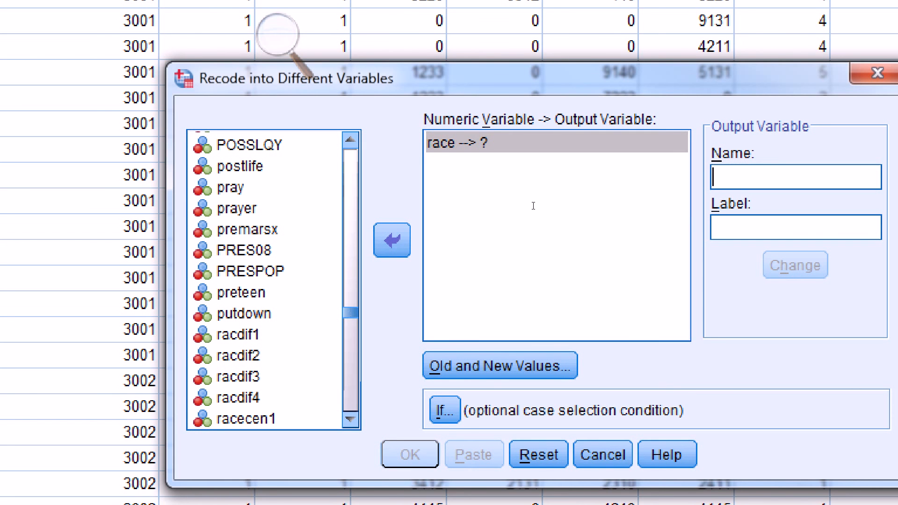
pyautogui.write('BlackR')
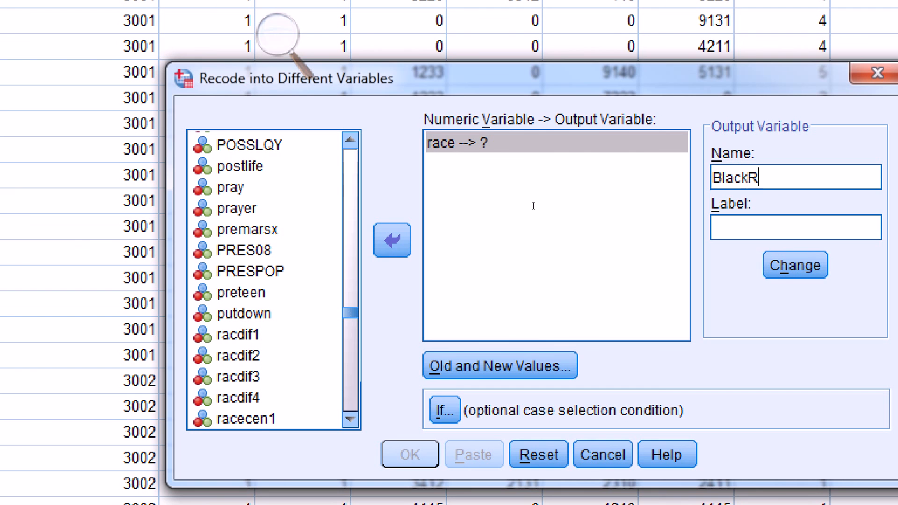
pyautogui.press('Tab')
pyautogui.write('Recode if')
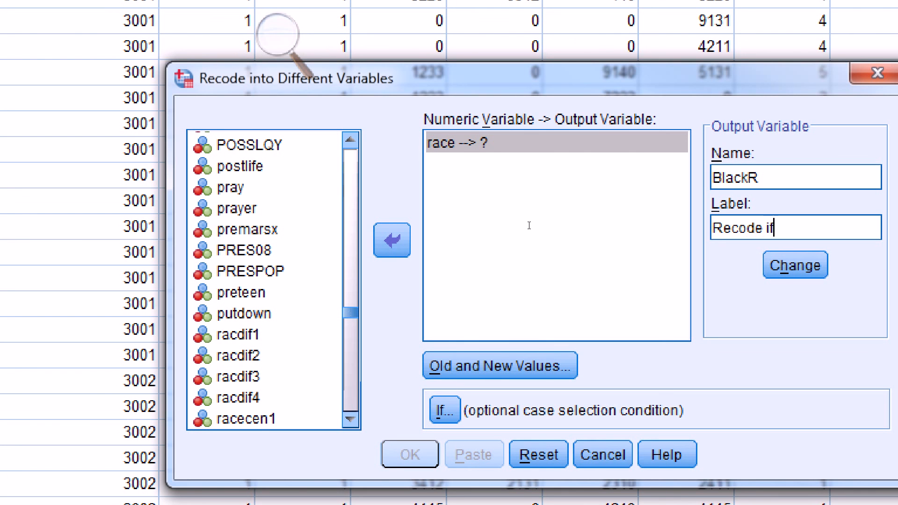
pyautogui.press('BackSpace')
pyautogui.press('BackSpace')
pyautogui.write('of Race (Bla')
pyautogui.write('ck')
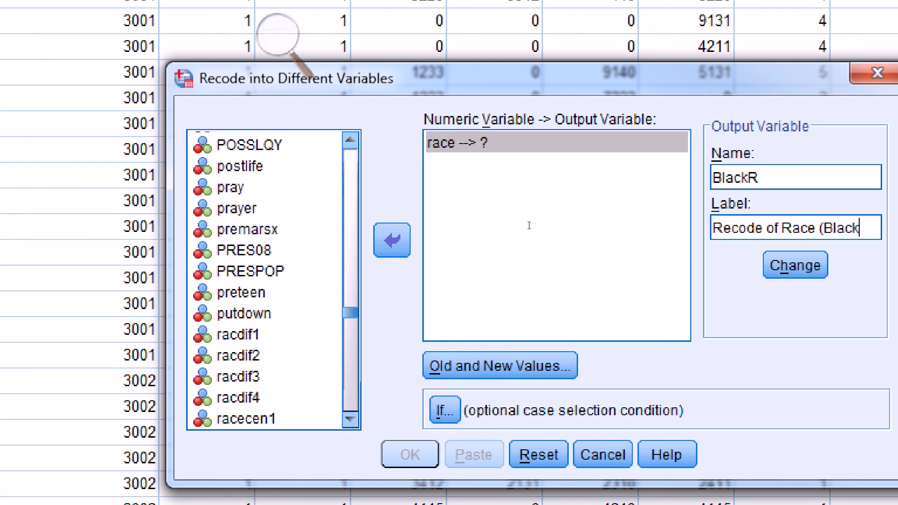
pyautogui.write(')')
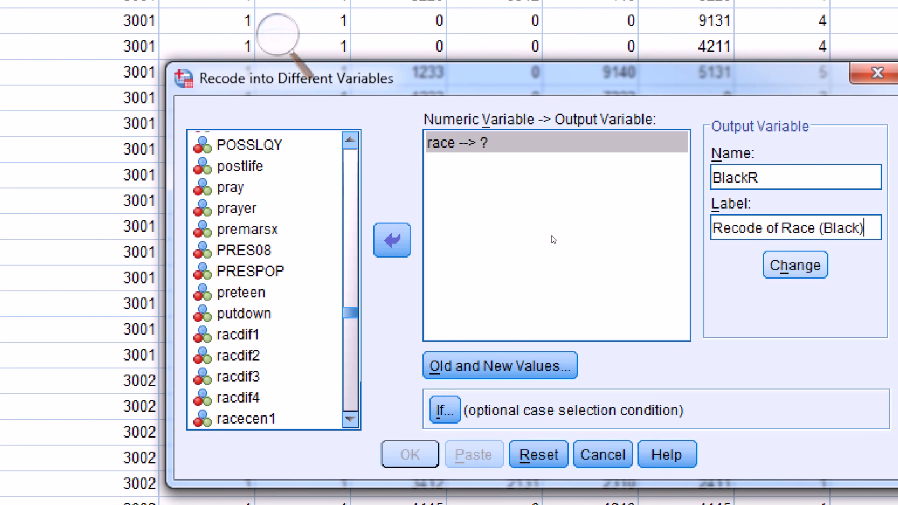
pyautogui.hotkey('alt', 'h')
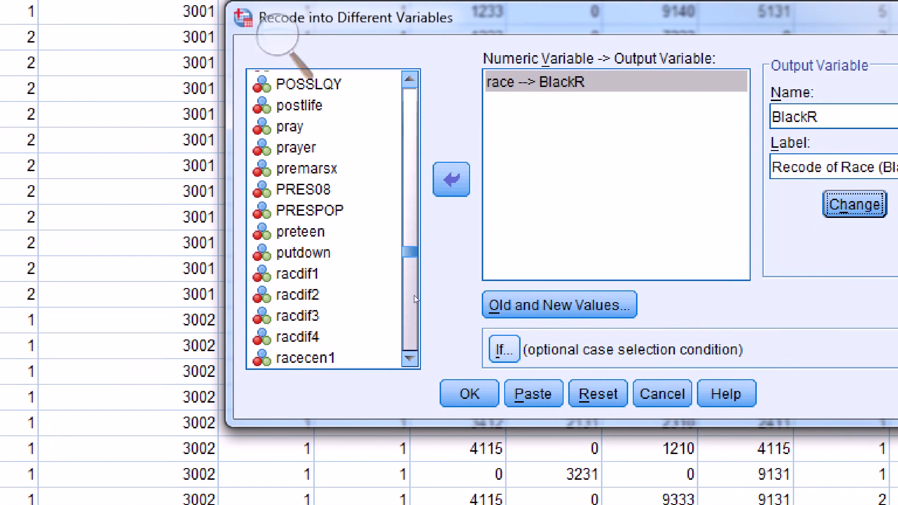
# - Remove all leftover old-to-new value mappings from the BlackR recode: 1 --> 0, 3 --> 1, 2 --> 0 and ELSE --> SYSMIS
pyautogui.hotkey('alt', 'o')
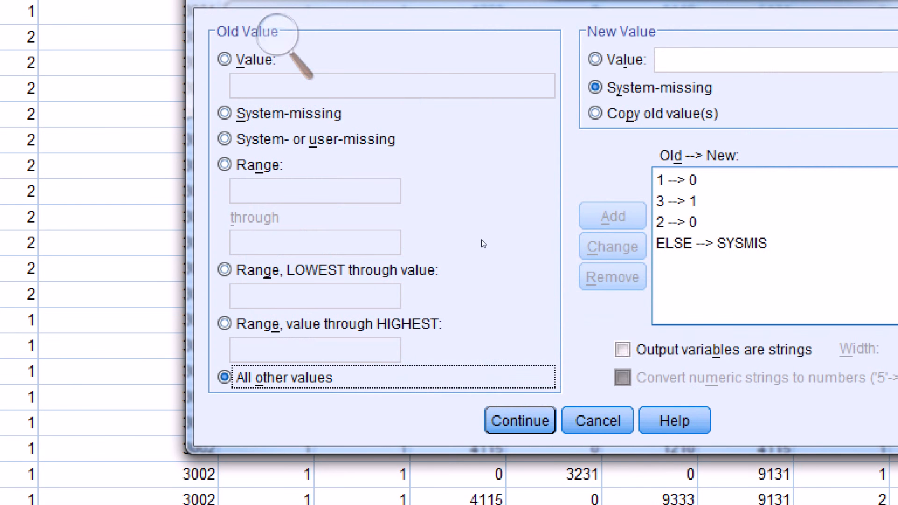
pyautogui.click(679, 180)
pyautogui.click(613, 276)
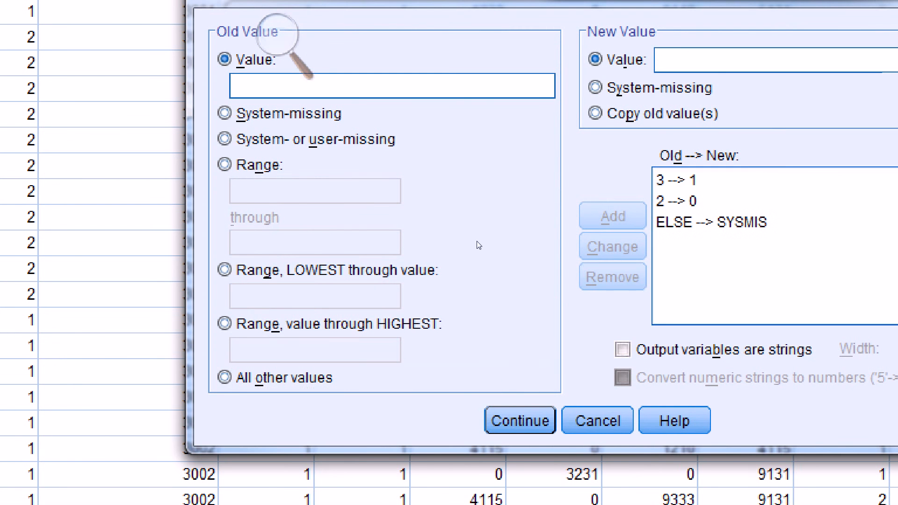
pyautogui.click(675, 180)
pyautogui.click(613, 276)
pyautogui.click(675, 180)
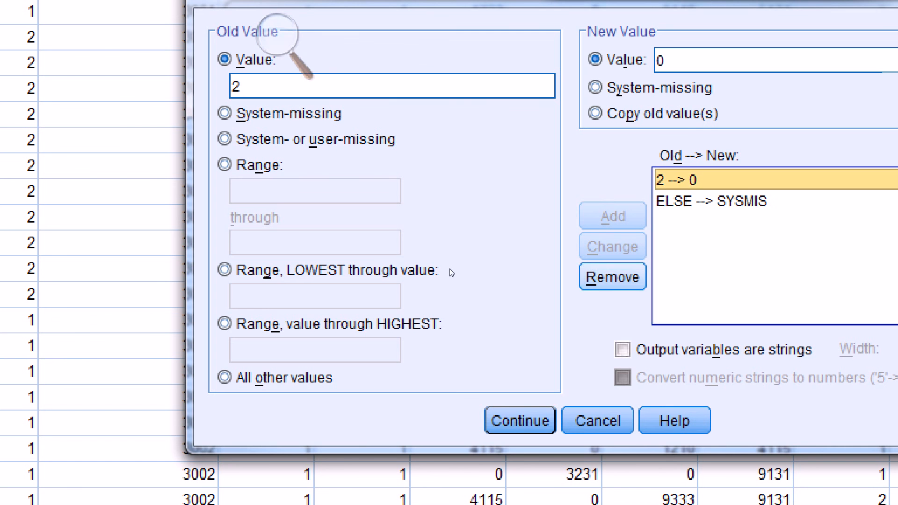
pyautogui.click(613, 276)
pyautogui.click(675, 180)
pyautogui.click(613, 276)
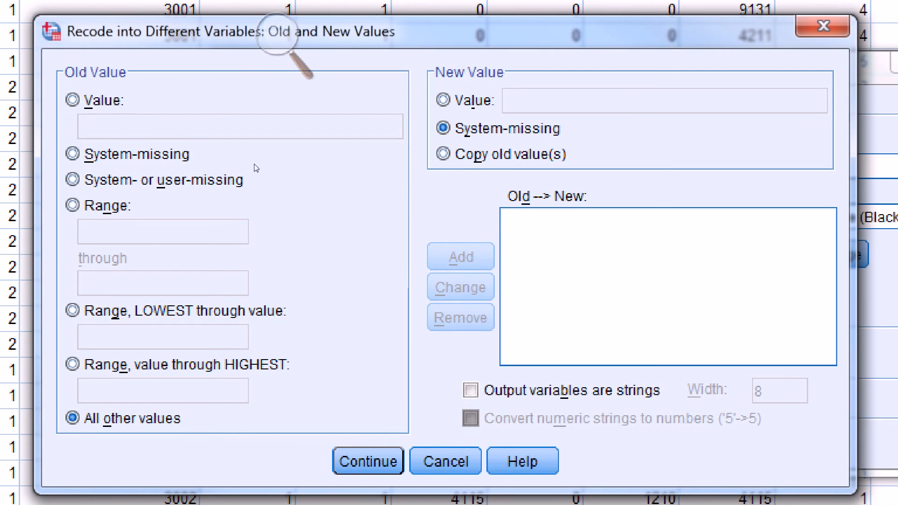
# - Add a mapping that recodes old value 2 of race to new value 1
pyautogui.hotkey('alt', 'v')
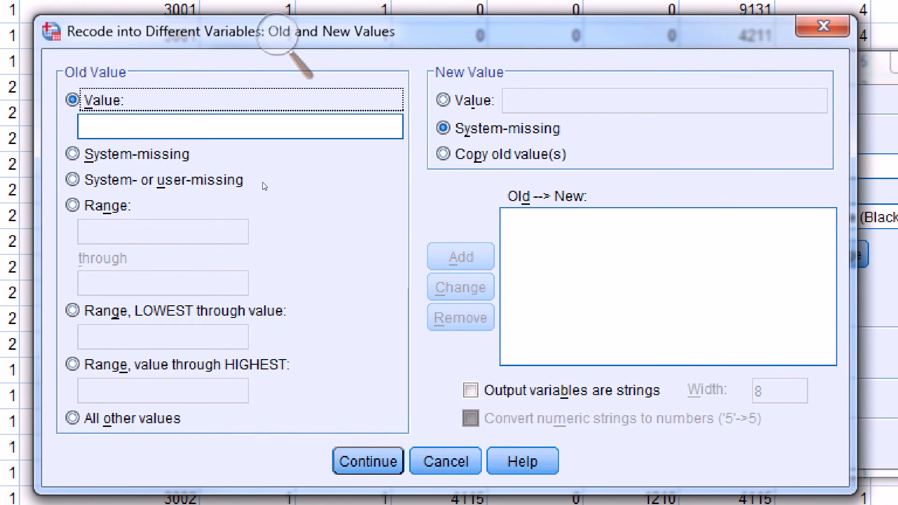
pyautogui.press('Tab')
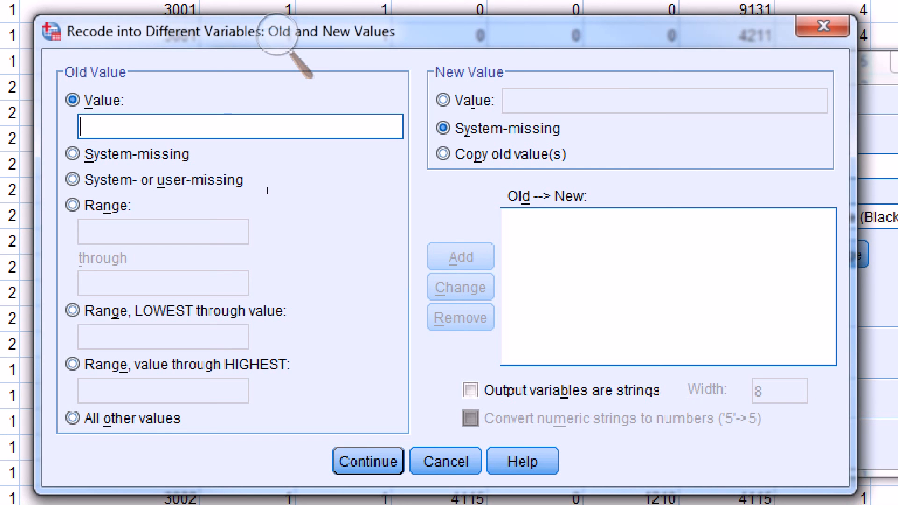
pyautogui.write('2')
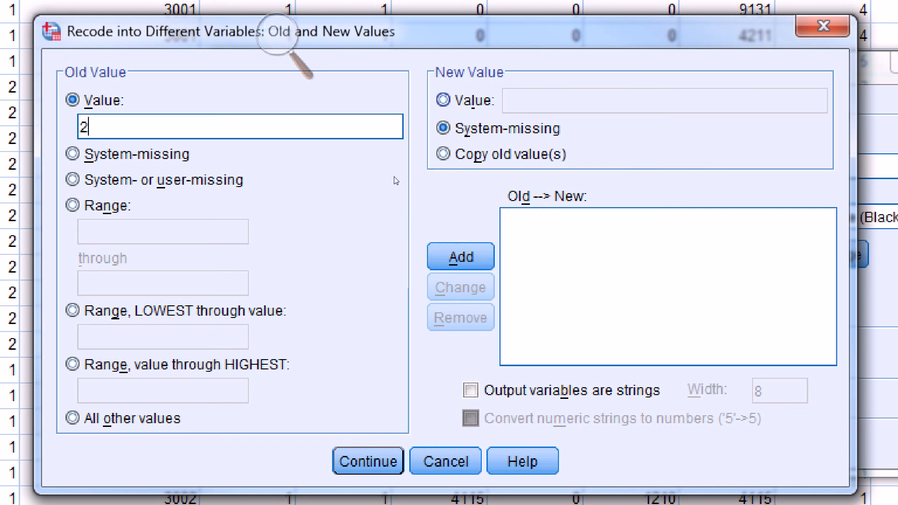
pyautogui.hotkey('alt', 'l')
pyautogui.write('1')
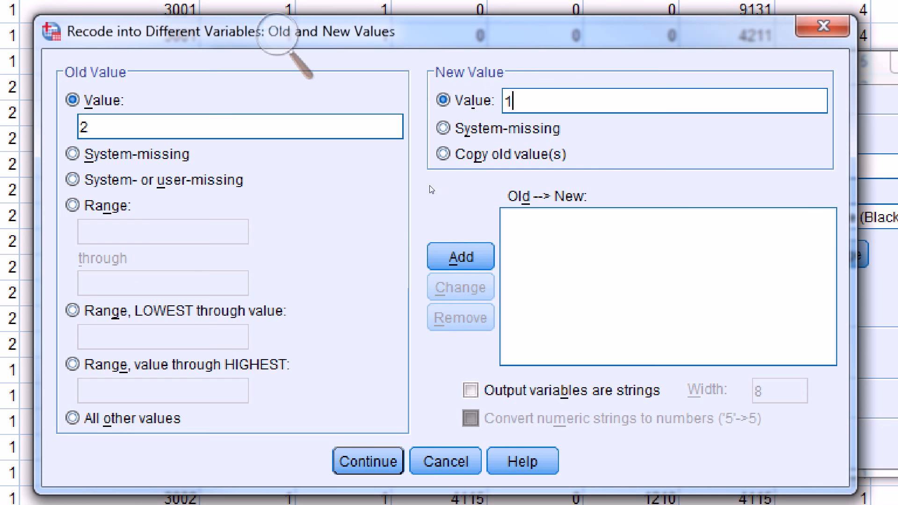
pyautogui.hotkey('alt', 'a')
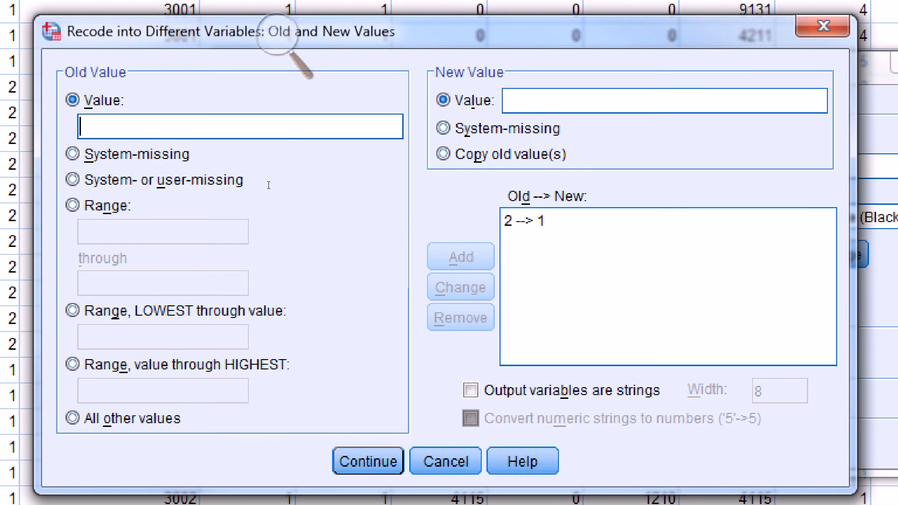
# - Add mappings that recode the old race values 1 and 3 to 0
pyautogui.write('1')
pyautogui.press('Tab')
pyautogui.write('0')
pyautogui.hotkey('alt', 'a')
pyautogui.write('3')
pyautogui.press('Tab')
pyautogui.write('0')
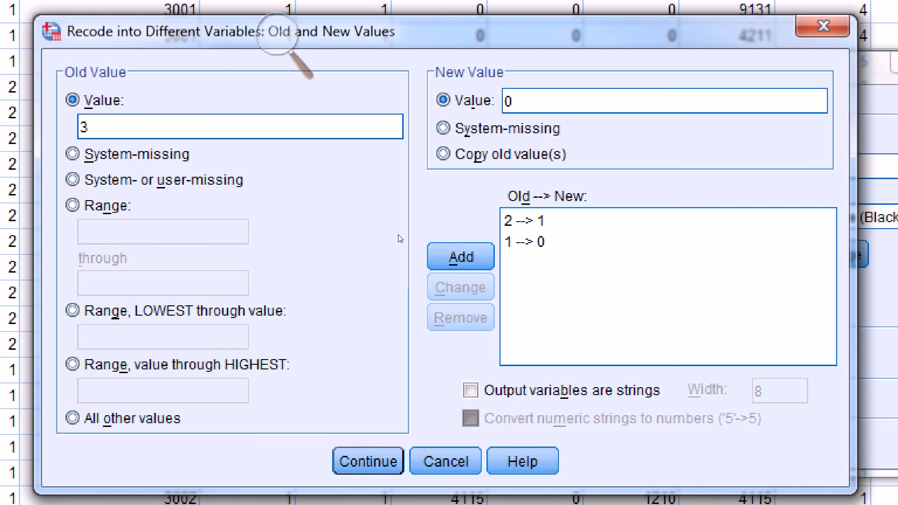
pyautogui.hotkey('alt', 'a')
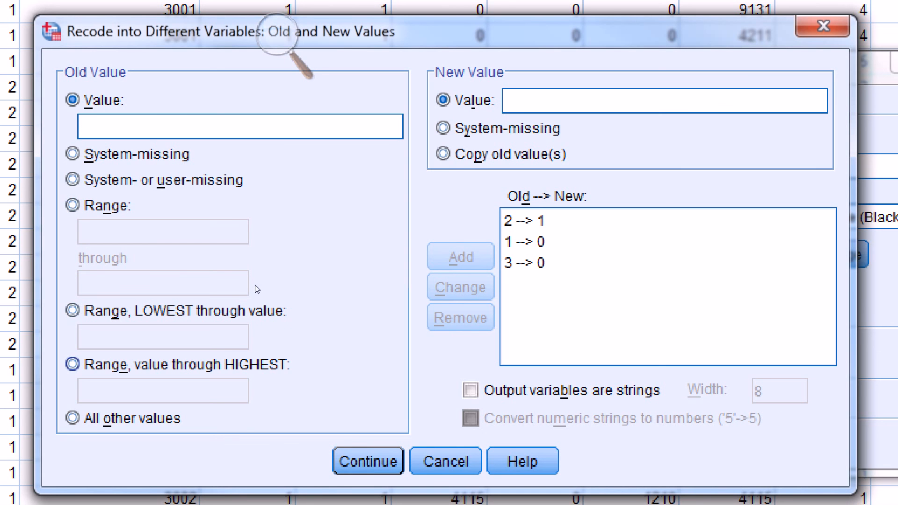
# - Map all other values of race to system-missing
pyautogui.hotkey('alt', 'o')
pyautogui.hotkey('alt', 'y')
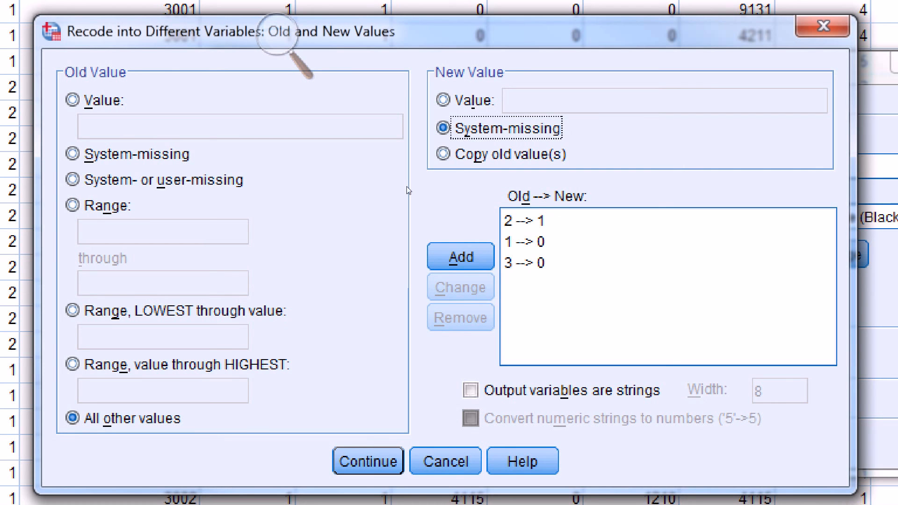
pyautogui.hotkey('alt', 'a')
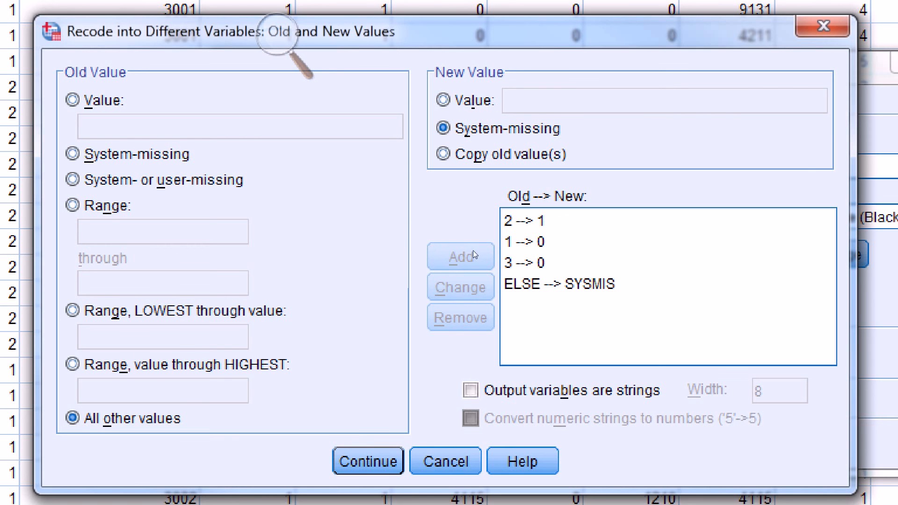
# - Review the 1 --> 0 and 3 --> 0 mappings, then accept the value mappings and run the recode
pyautogui.press('Tab')
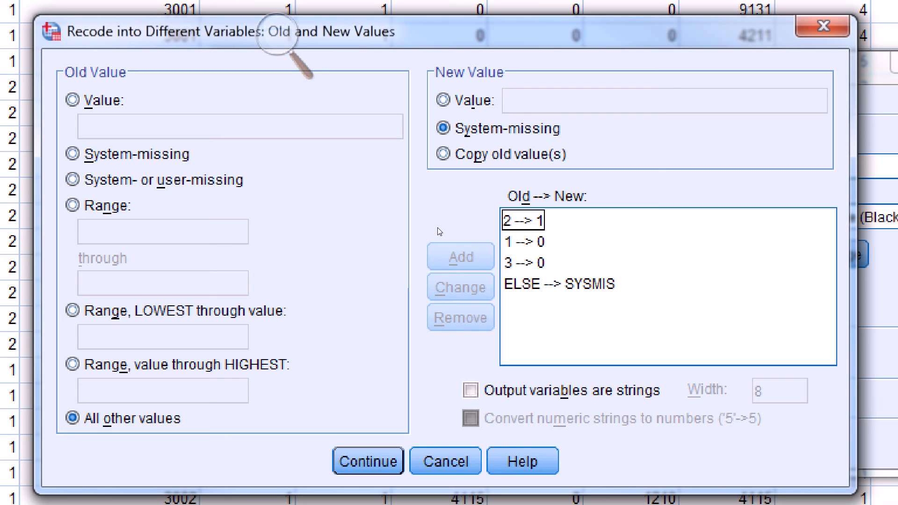
pyautogui.press('Down')
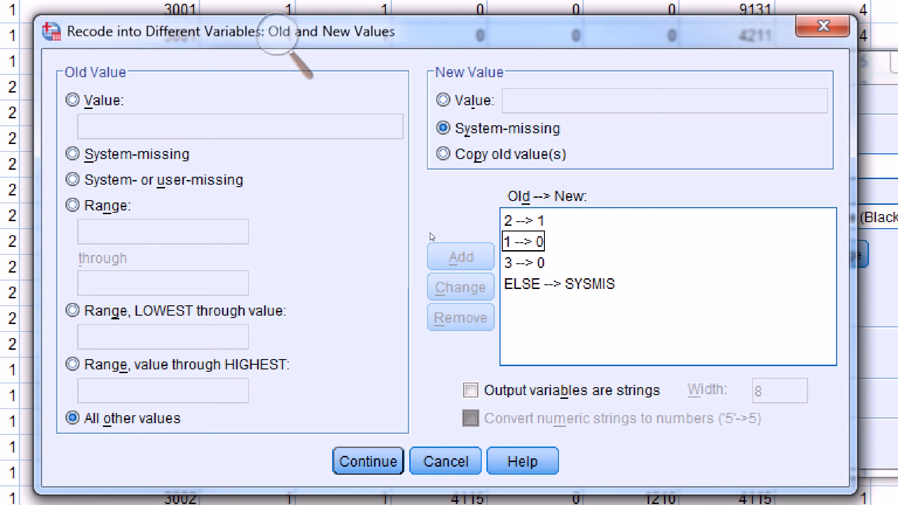
pyautogui.press('space')
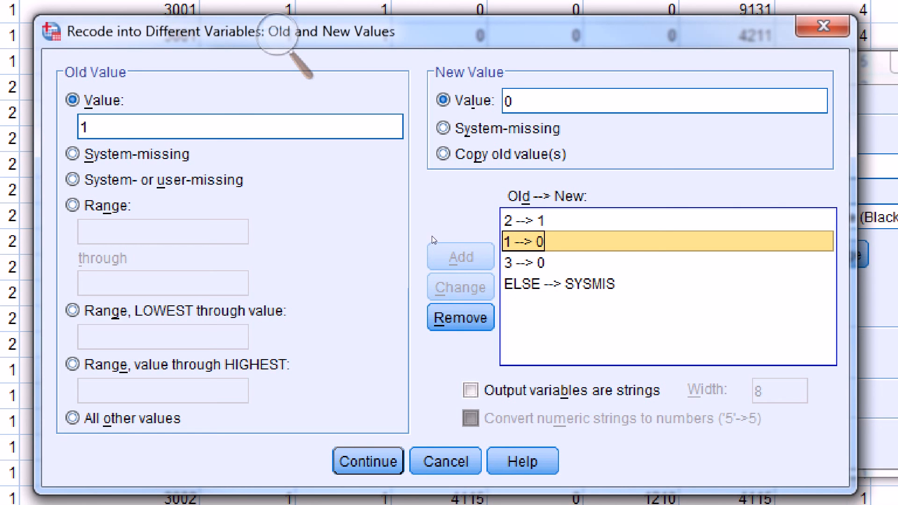
pyautogui.press('Down')
pyautogui.press('space')
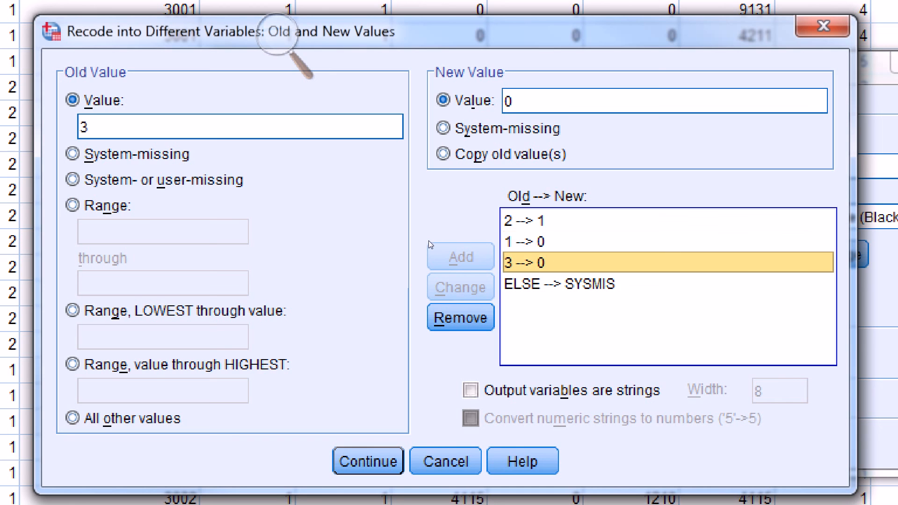
pyautogui.press('Up')
pyautogui.press('Down')
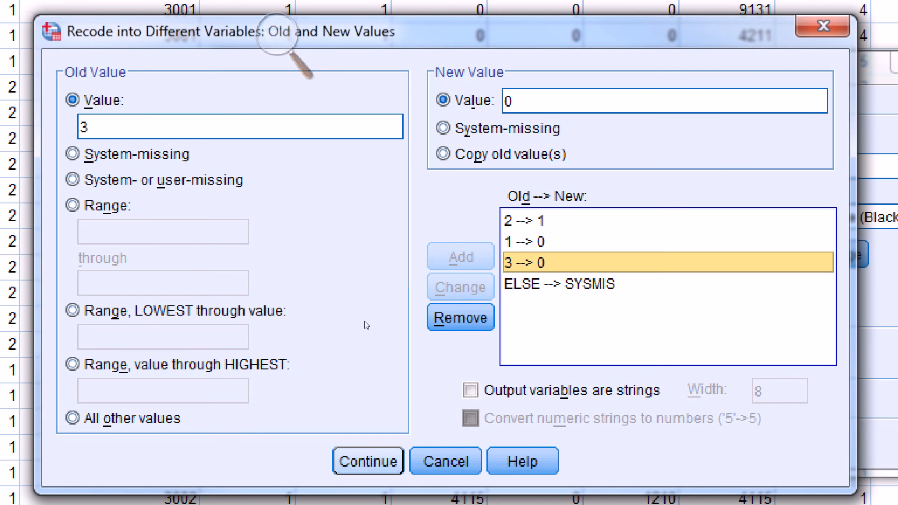
pyautogui.press('Return')
pyautogui.click(451, 443)
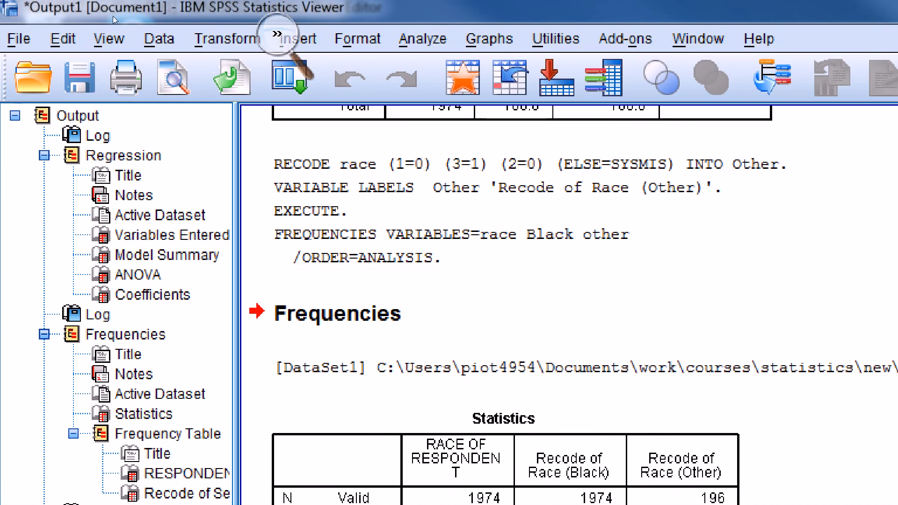
# - Start a Frequencies analysis and remove other from its variable list, leaving race in it
pyautogui.click(282, 39)
pyautogui.click(111, 18)
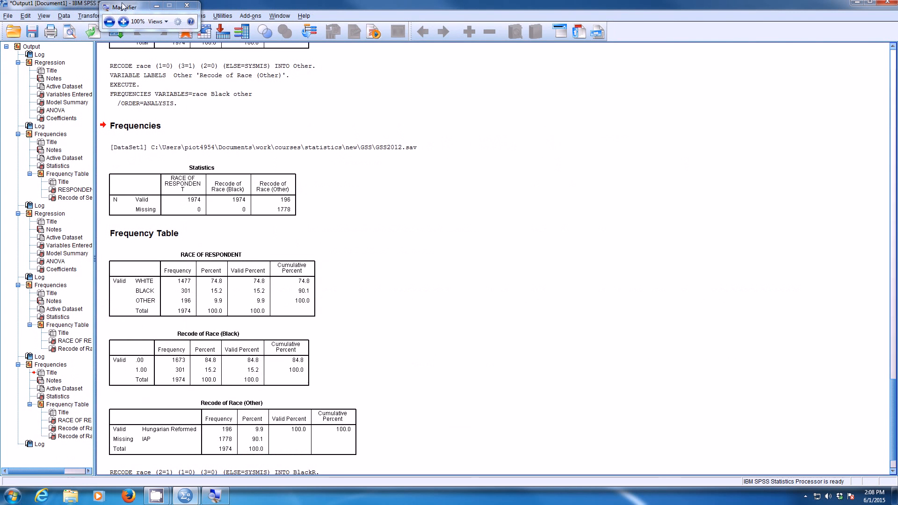
pyautogui.moveTo(125, 4); pyautogui.dragTo(219, 34)
pyautogui.click(216, 48)
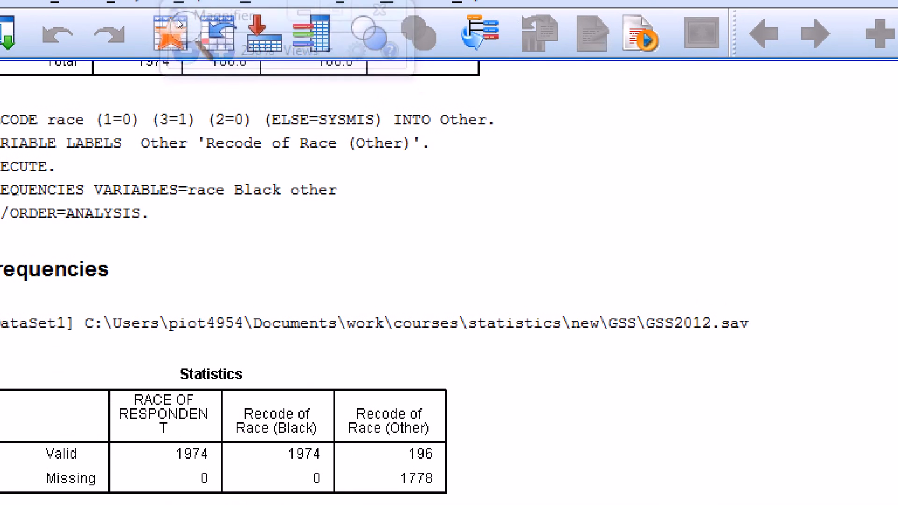
pyautogui.click(170, 16)
pyautogui.moveTo(214, 68)
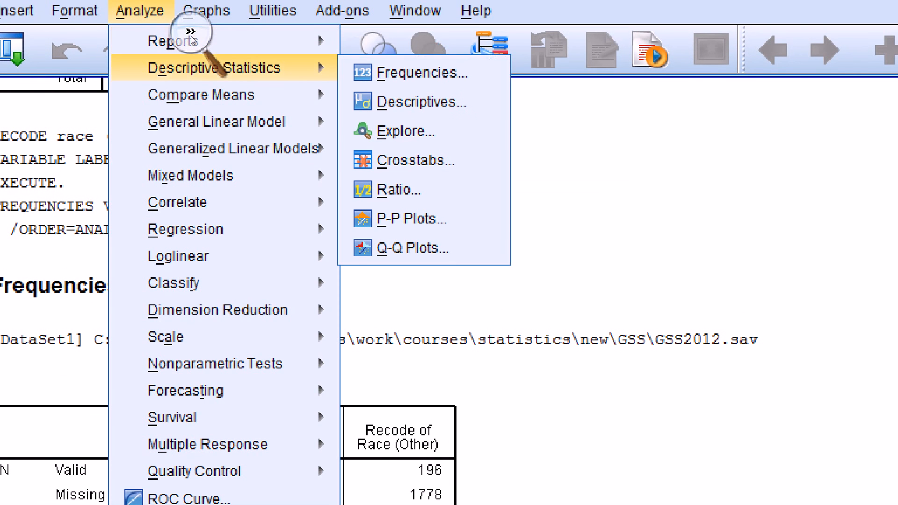
pyautogui.click(431, 70)
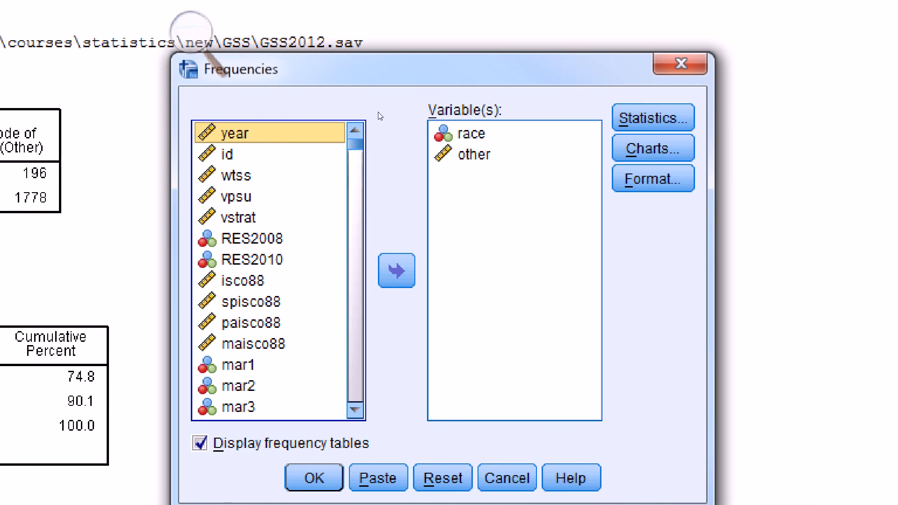
pyautogui.doubleClick(463, 197)
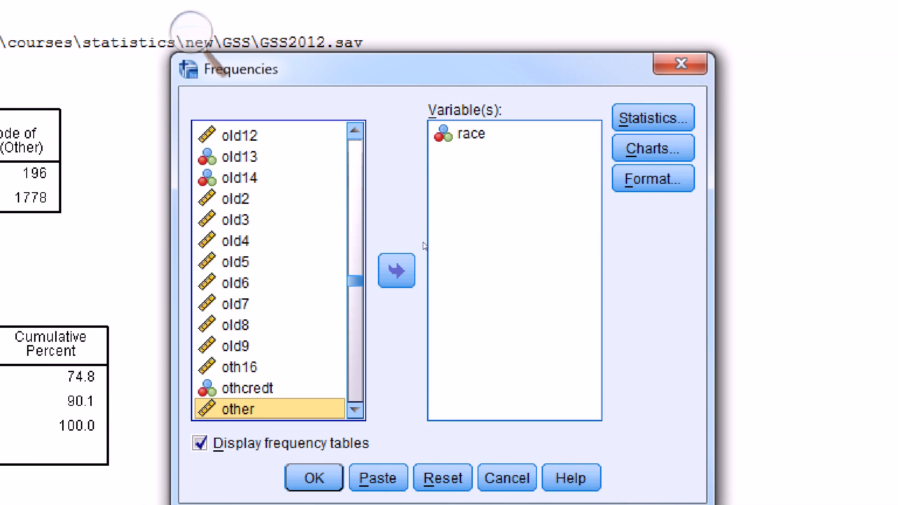
# - Add BlackR beside race as a Frequencies variable and run the analysis
pyautogui.click(270, 283)
pyautogui.press('End')
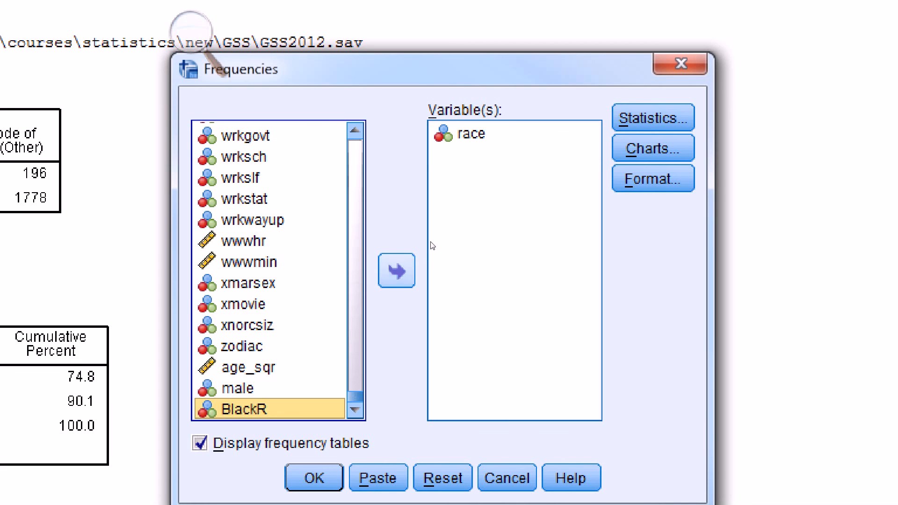
pyautogui.click(397, 270)
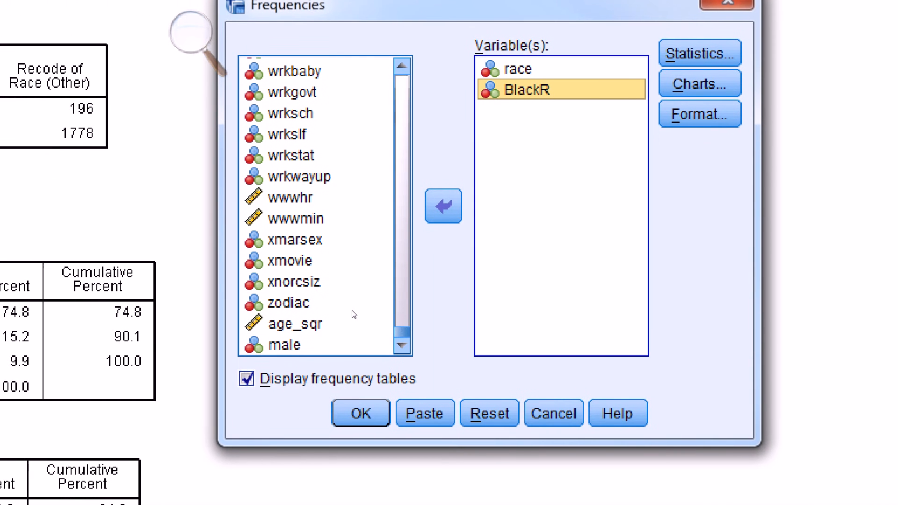
pyautogui.press('Return')
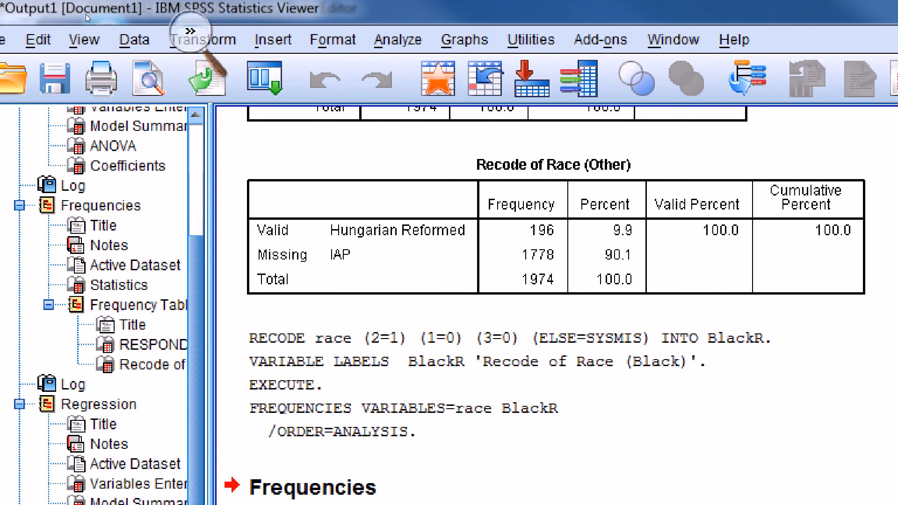
# - Compare the frequency table of race with that of Recode of Race (Black) in the output
pyautogui.click(191, 33)
pyautogui.click(85, 15)
pyautogui.moveTo(110, 7); pyautogui.dragTo(380, 371)
pyautogui.click(376, 386)
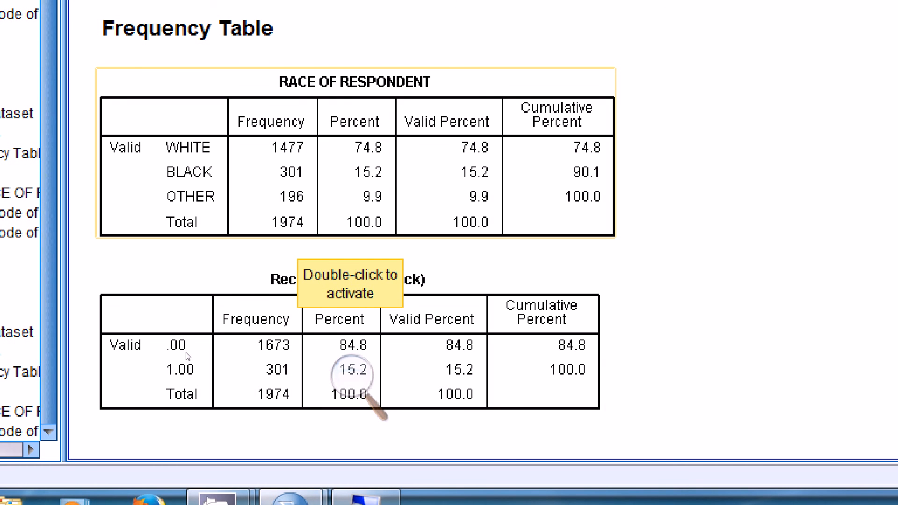
# - Start a new recode into different variables from the race --> BlackR entry and rename its output variable as OtherR
pyautogui.click(187, 394)
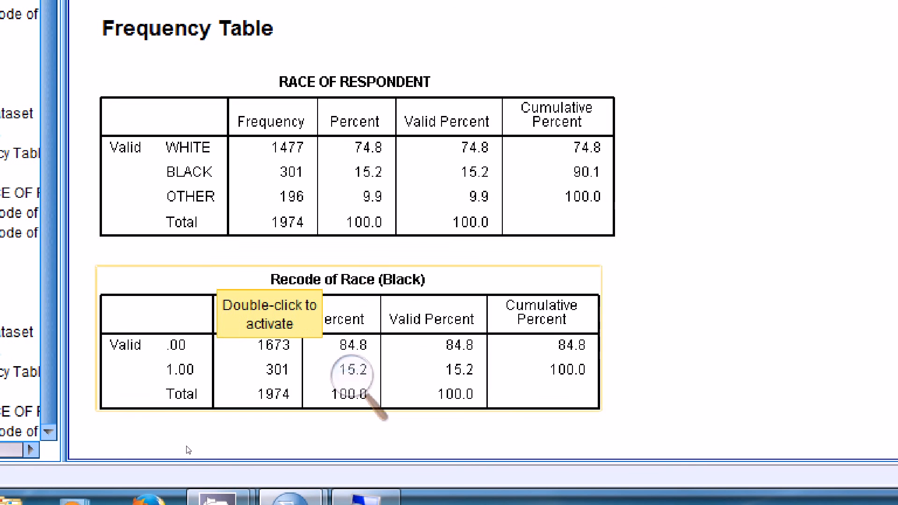
pyautogui.click(206, 446)
pyautogui.click(208, 448)
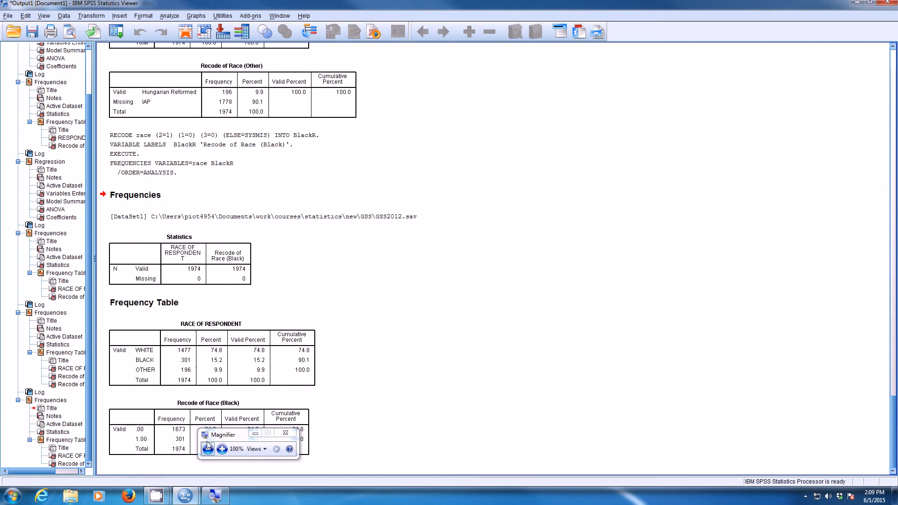
pyautogui.moveTo(223, 439); pyautogui.dragTo(176, 33)
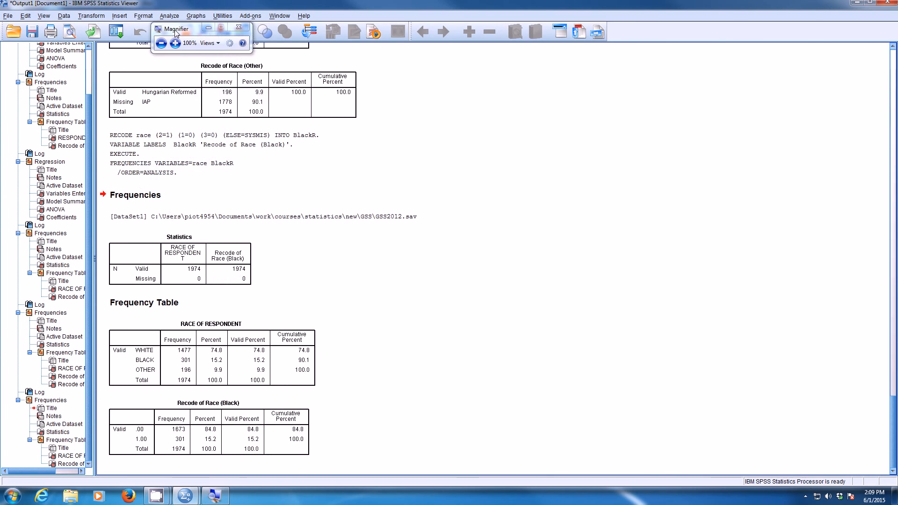
pyautogui.click(175, 43)
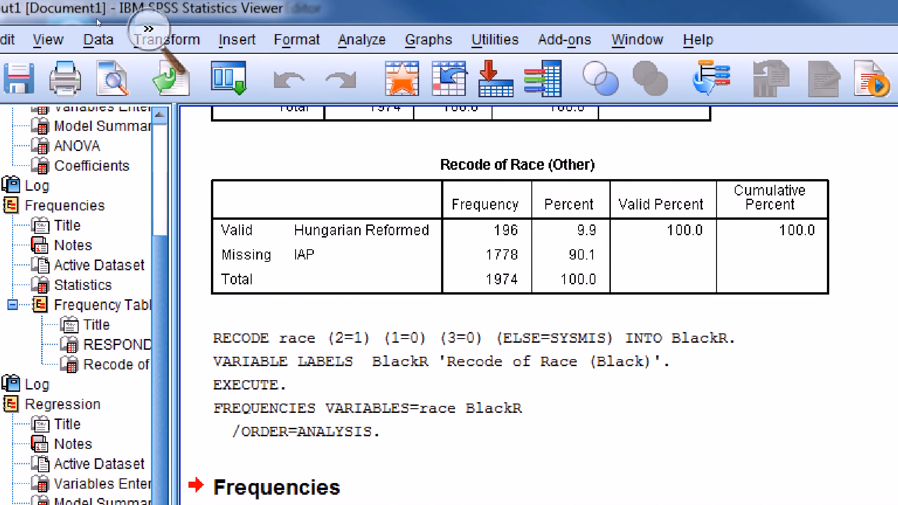
pyautogui.click(153, 17)
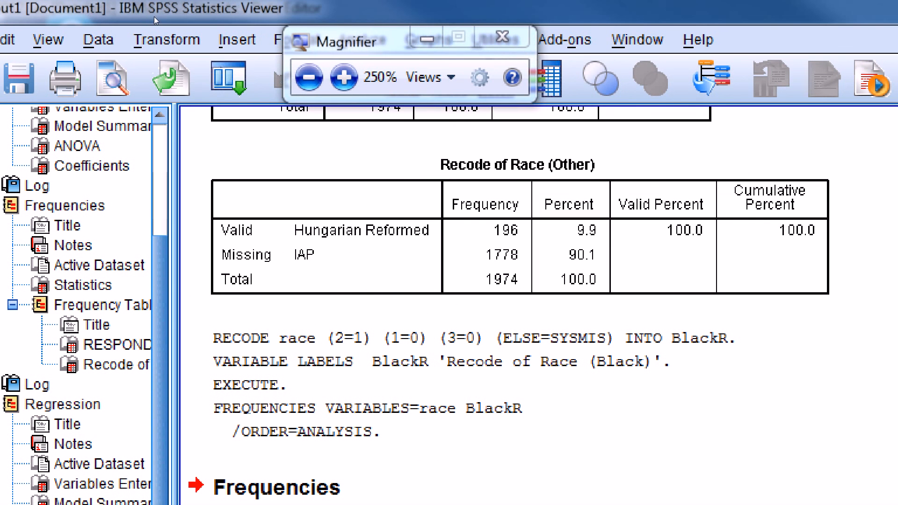
pyautogui.click(92, 18)
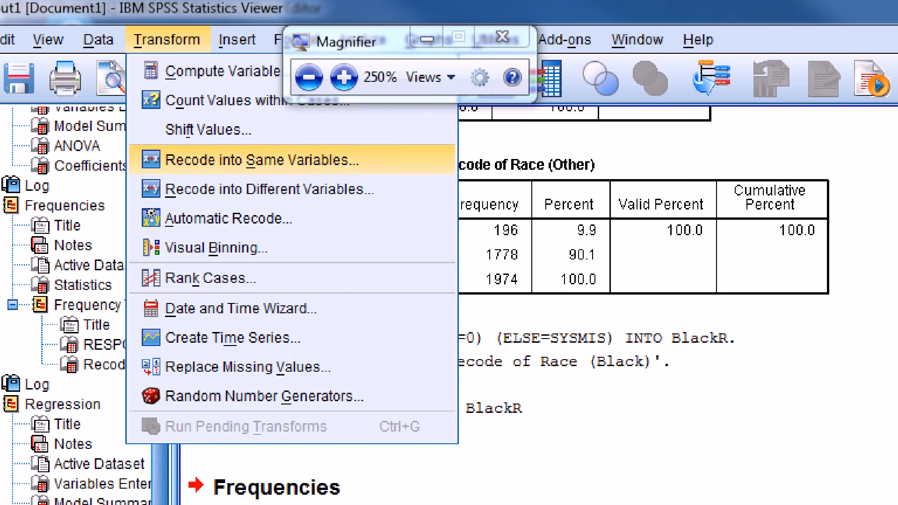
pyautogui.click(262, 189)
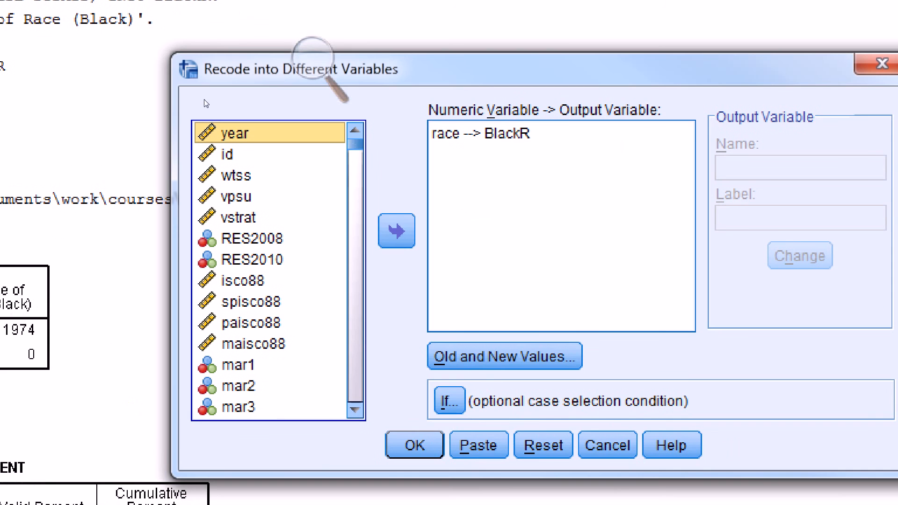
pyautogui.moveTo(447, 165); pyautogui.dragTo(409, 159)
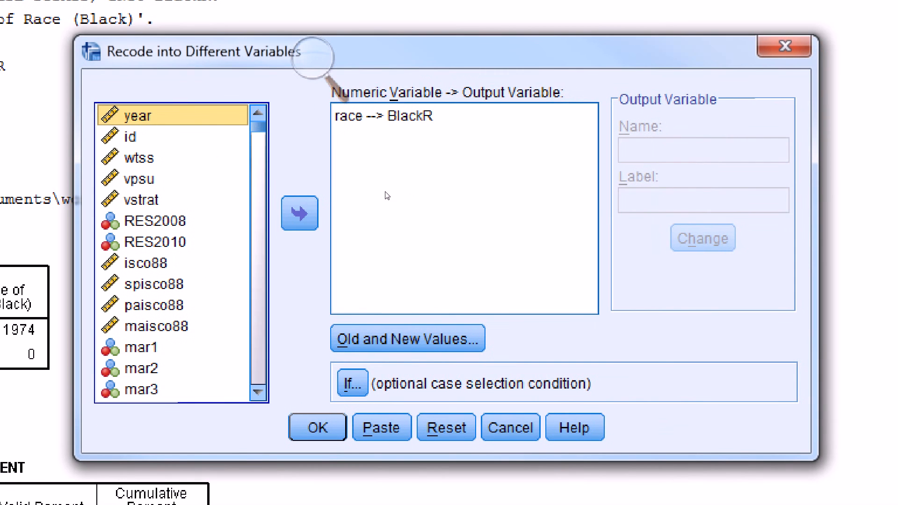
pyautogui.click(392, 183)
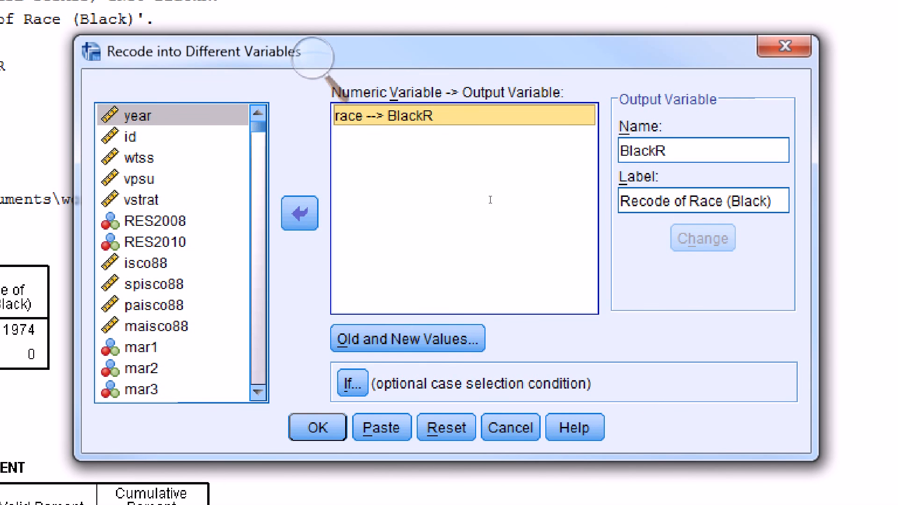
pyautogui.click(464, 195)
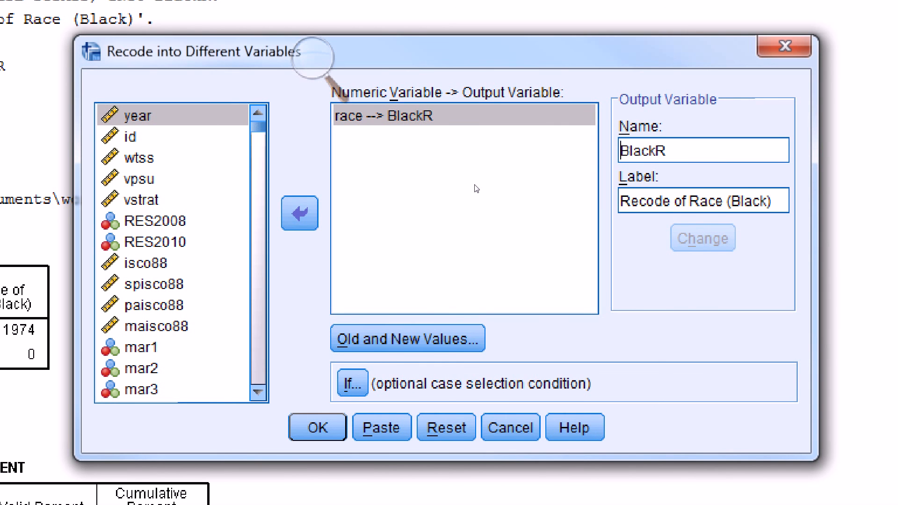
pyautogui.press('Delete')
pyautogui.press('Delete')
pyautogui.press('Delete')
pyautogui.press('Delete')
pyautogui.press('Delete')
pyautogui.write('Othe')
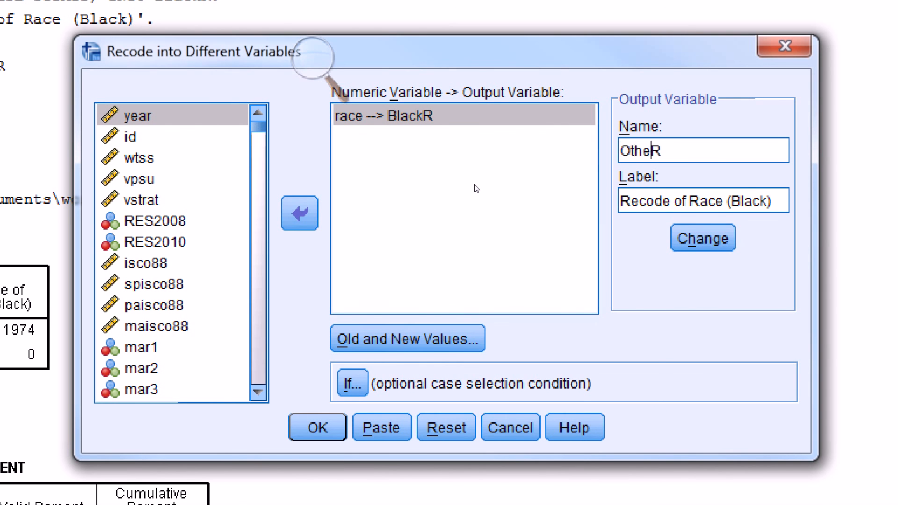
pyautogui.write('r')
# - Set the output variable's label to Recode of Race (Other) and apply the new name and label to the race entry
pyautogui.click(534, 216)
pyautogui.click(537, 217)
pyautogui.press('BackSpace')
pyautogui.press('BackSpace')
pyautogui.press('BackSpace')
pyautogui.press('BackSpace')
pyautogui.press('BackSpace')
pyautogui.write('Other')
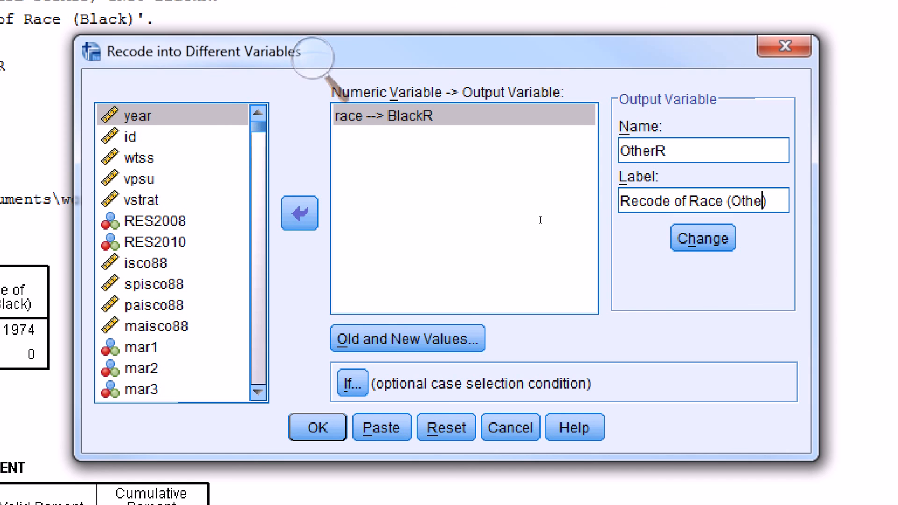
pyautogui.hotkey('alt', 'h')
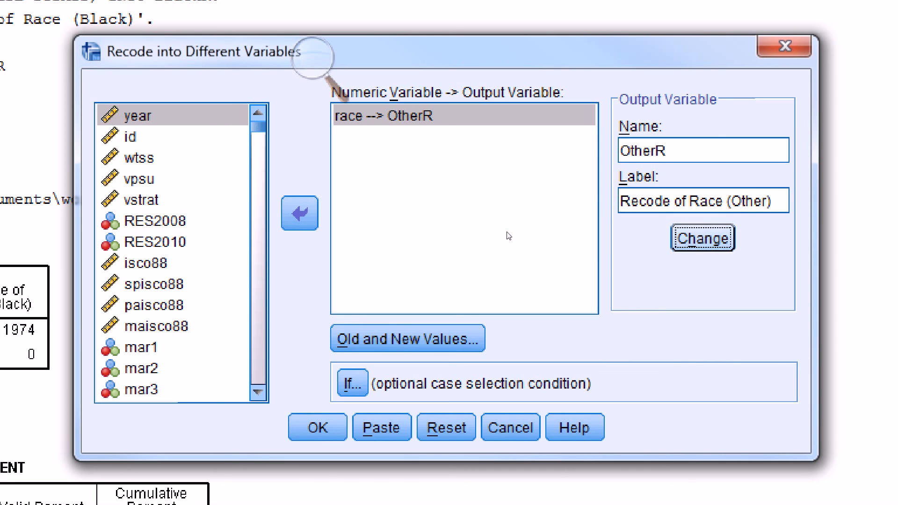
pyautogui.click(373, 190)
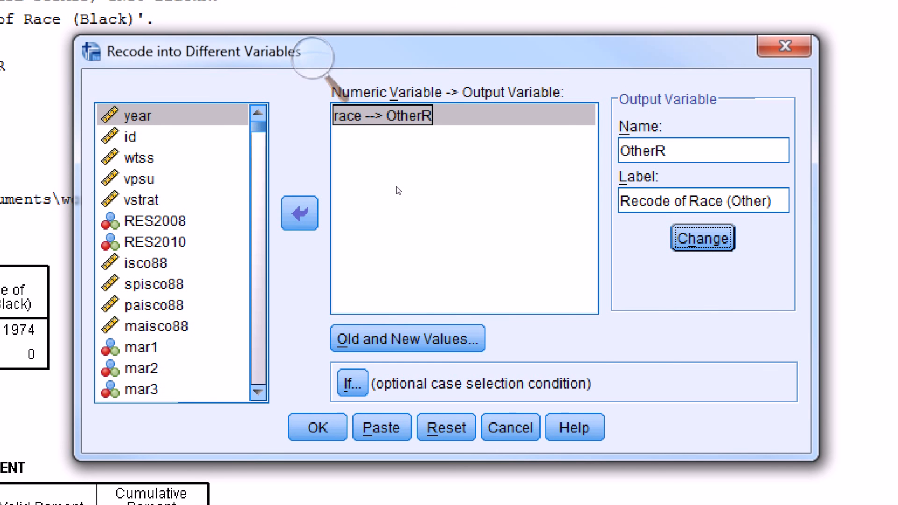
# - Remove all the old-to-new value mappings left over from the BlackR recode, including ELSE --> SYSMIS
pyautogui.hotkey('alt', 'o')
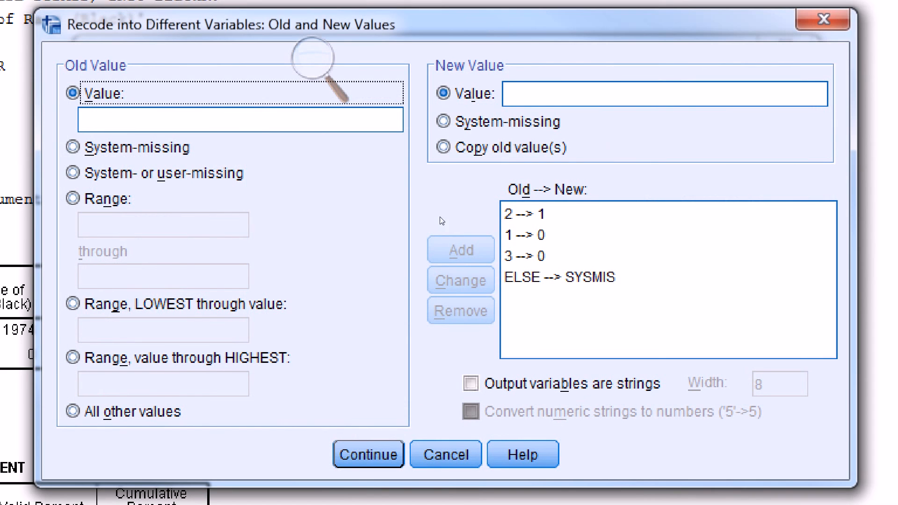
pyautogui.click(525, 214)
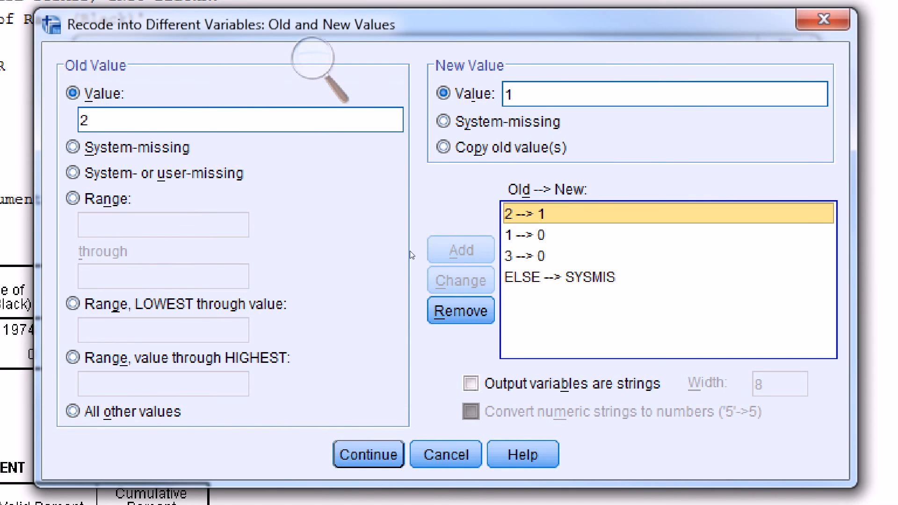
pyautogui.click(461, 311)
pyautogui.click(525, 214)
pyautogui.click(461, 311)
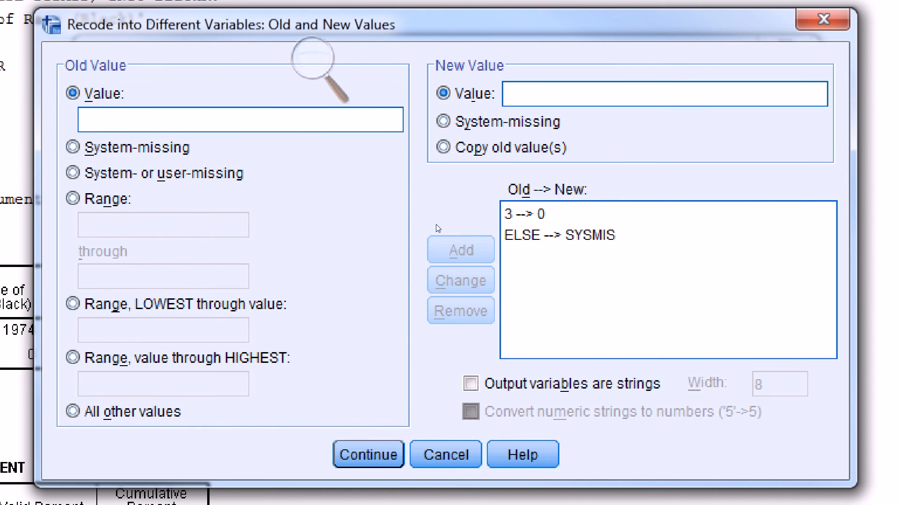
pyautogui.click(525, 215)
pyautogui.click(461, 311)
pyautogui.click(520, 213)
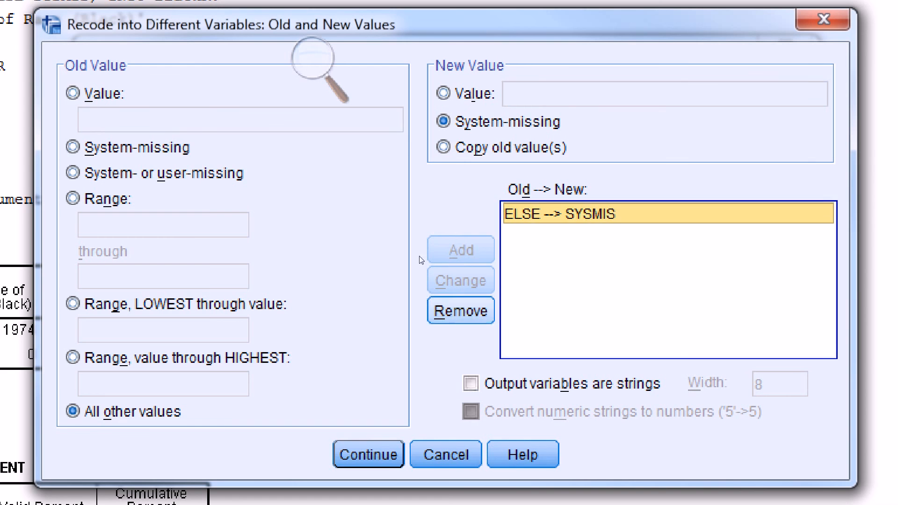
pyautogui.click(460, 312)
# - Map old values 1 and 2 to 0 and old value 3 to 1 for OtherR
pyautogui.click(104, 94)
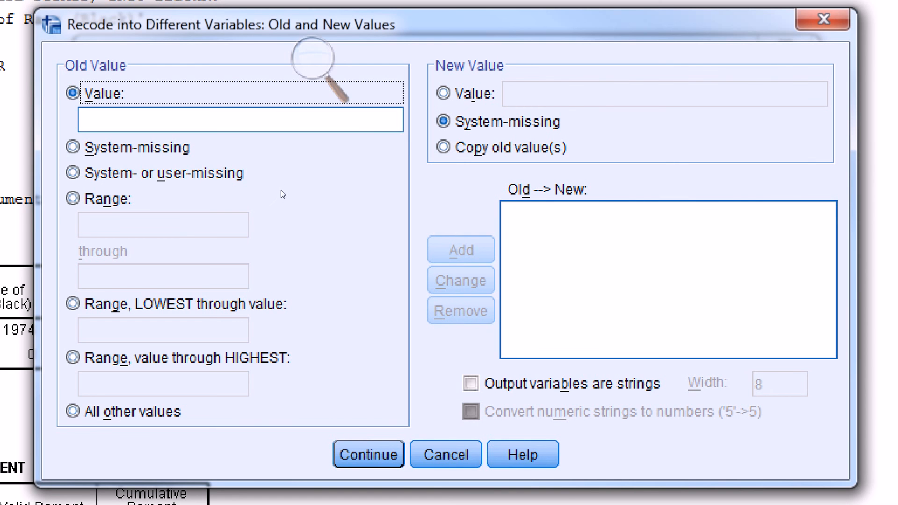
pyautogui.press('Tab')
pyautogui.write('1')
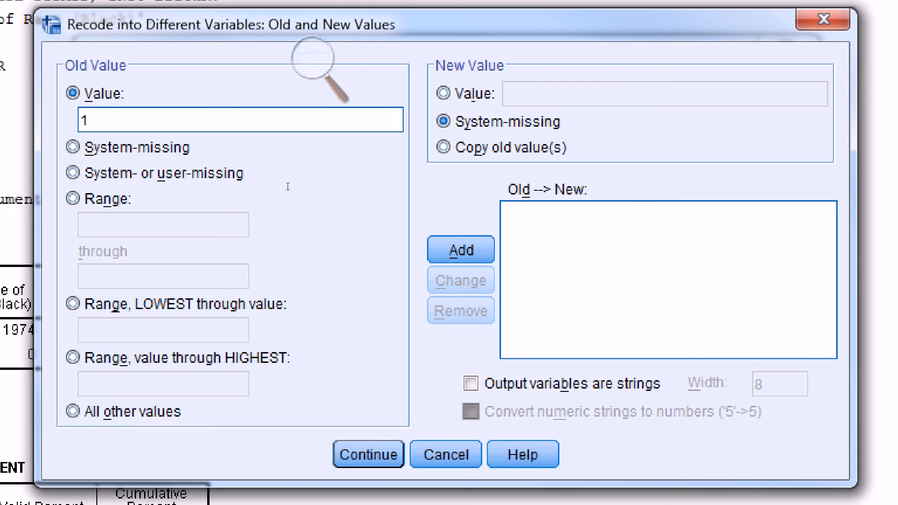
pyautogui.hotkey('alt', 'l')
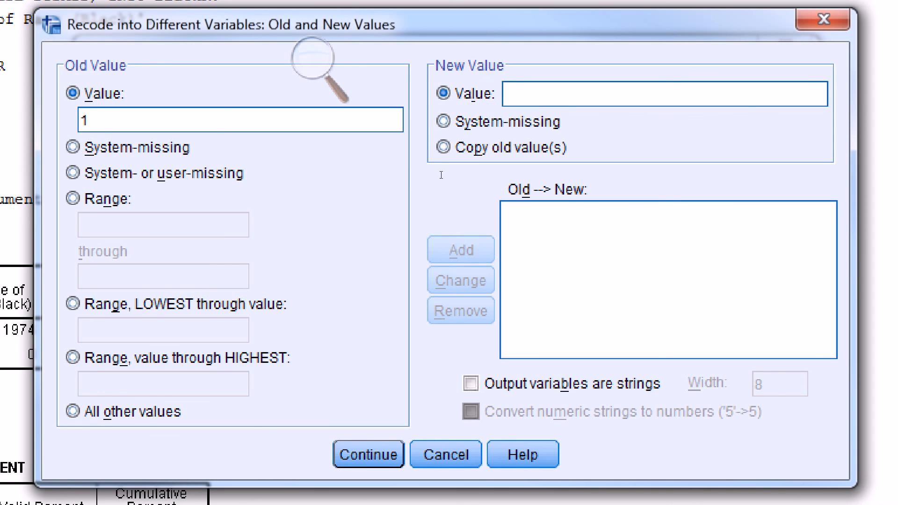
pyautogui.write('0')
pyautogui.click(437, 248)
pyautogui.write('20')
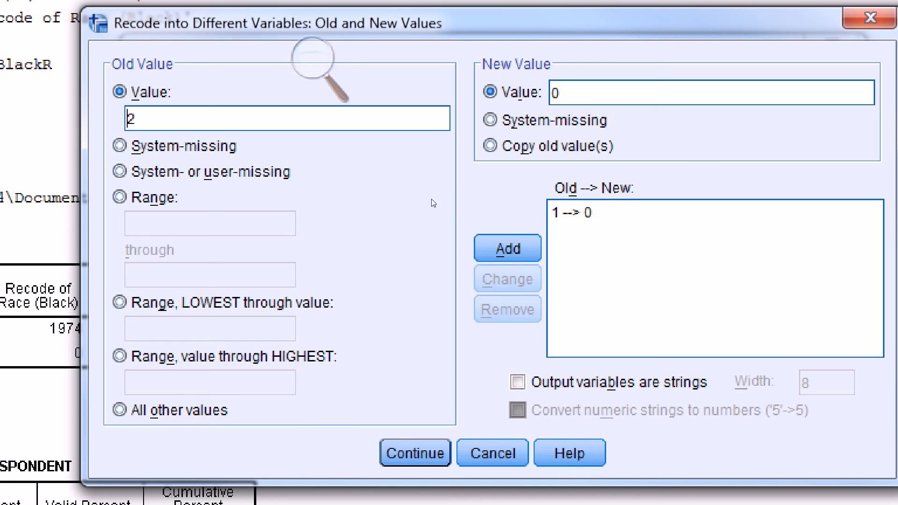
pyautogui.hotkey('alt', 'a')
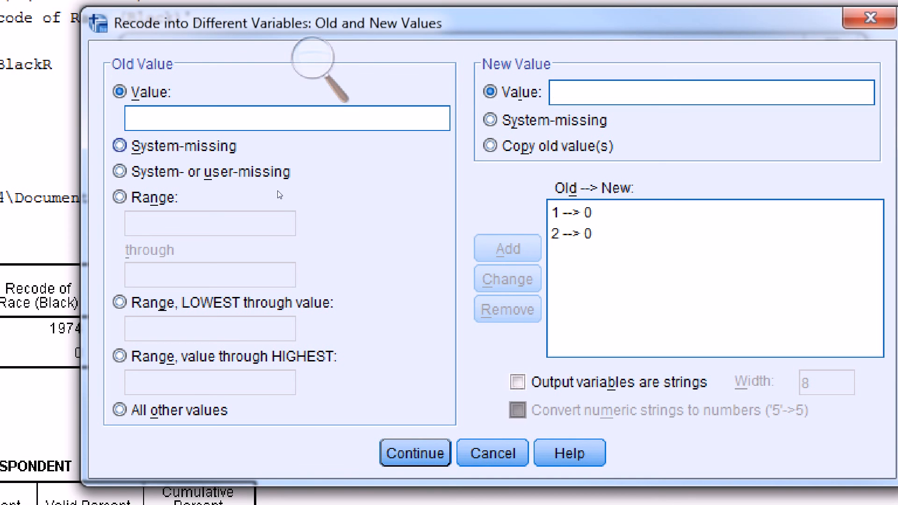
pyautogui.write('3')
pyautogui.write('1')
pyautogui.press('Return')
# - Map all other values to system-missing, then accept the mappings and run the OtherR recode
pyautogui.click(120, 410)
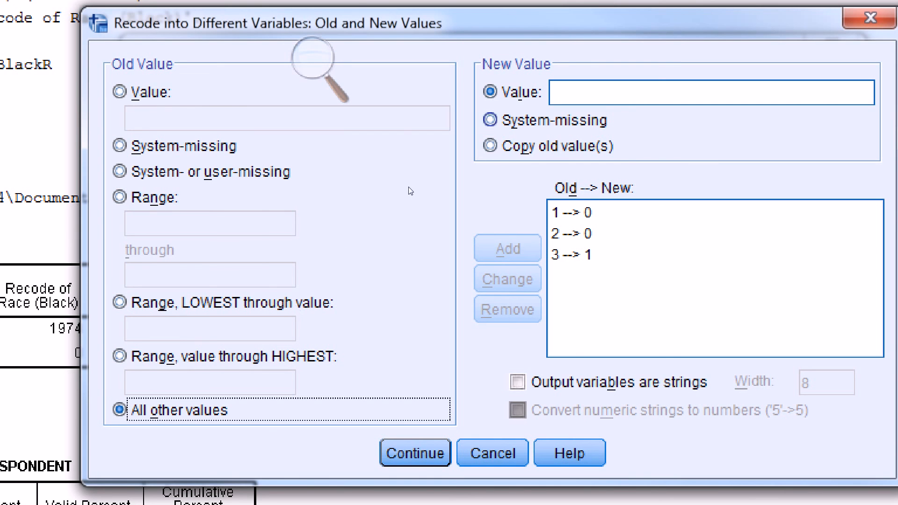
pyautogui.hotkey('alt', 'y')
pyautogui.press('Return')
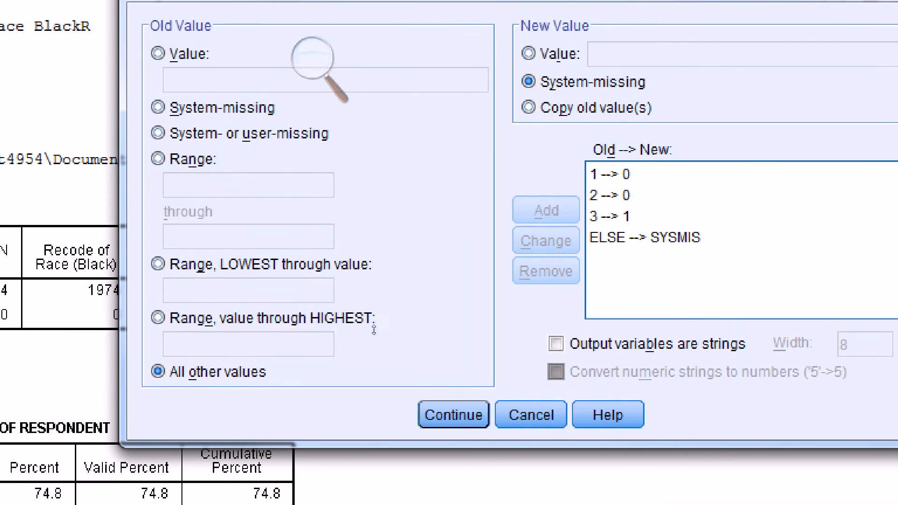
pyautogui.press('Return')
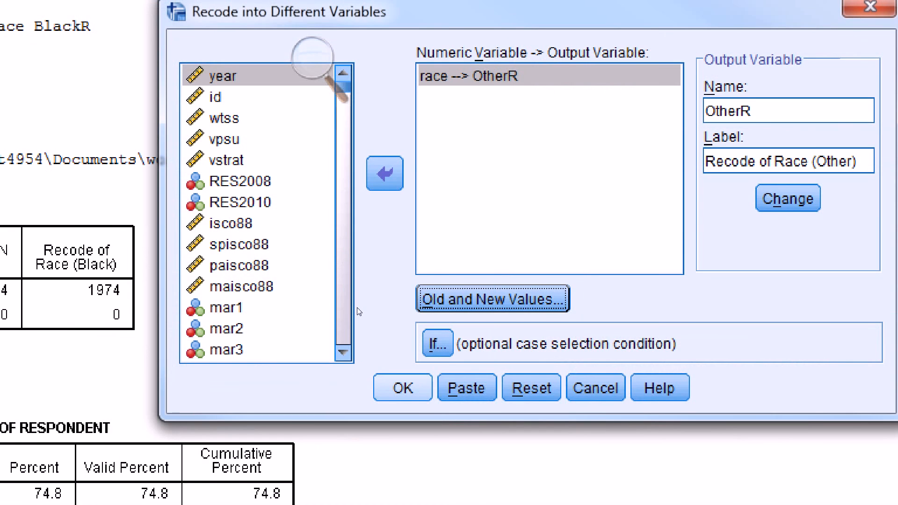
pyautogui.press('Return')
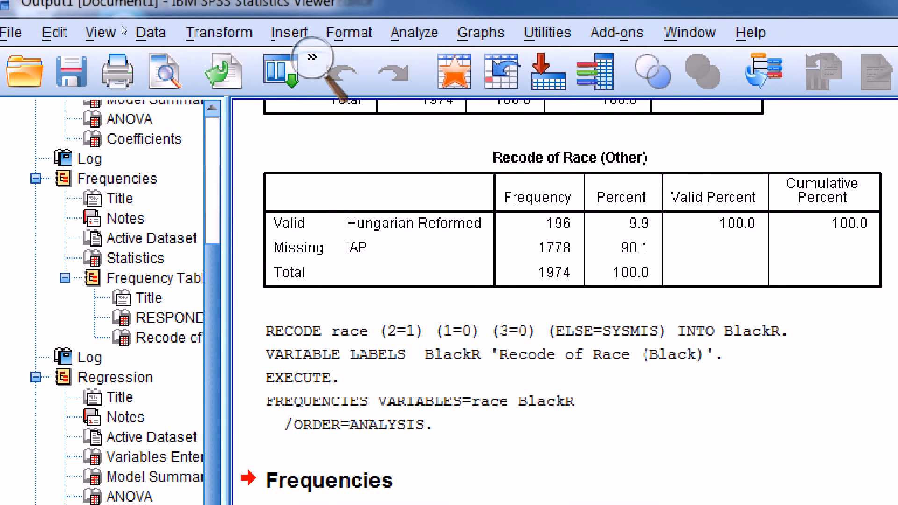
# - Add OtherR to race and BlackR in a Frequencies analysis and run it
pyautogui.click(245, 44)
pyautogui.click(308, 75)
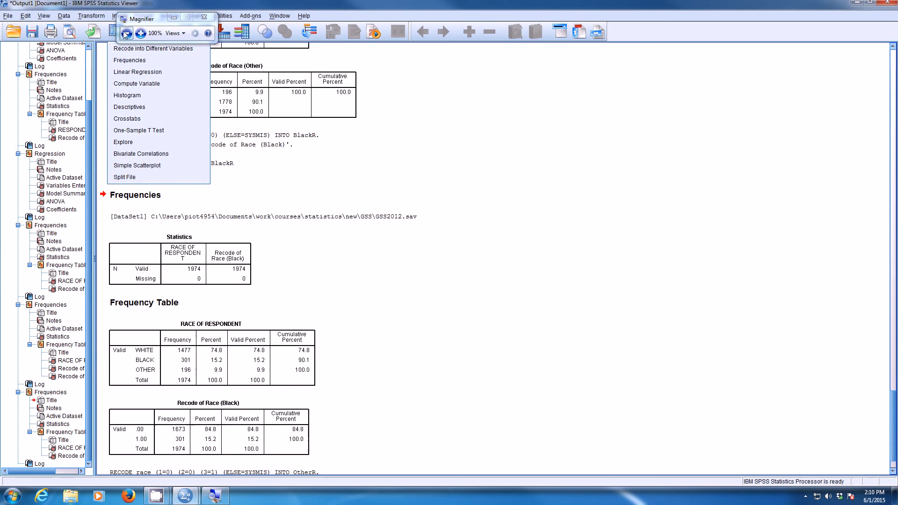
pyautogui.moveTo(386, 29); pyautogui.dragTo(390, 29)
pyautogui.moveTo(161, 18); pyautogui.dragTo(255, 18)
pyautogui.click(233, 31)
pyautogui.click(119, 25)
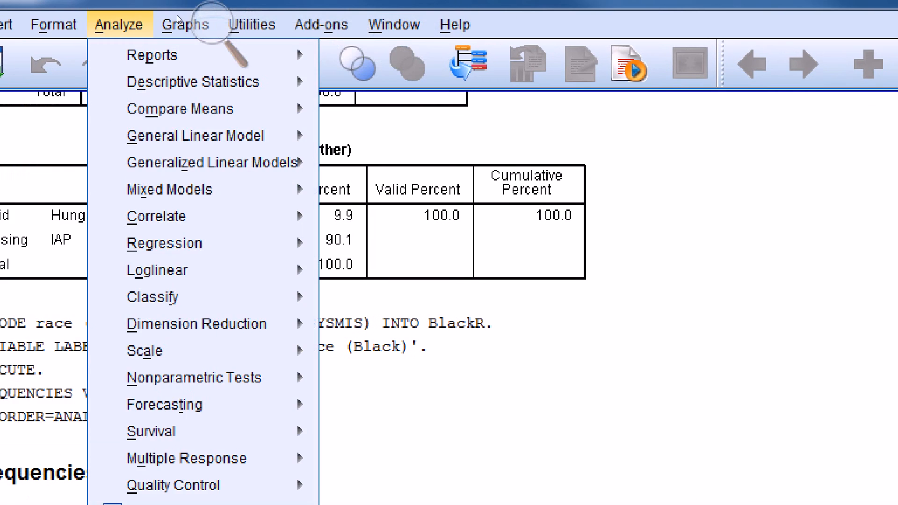
pyautogui.moveTo(184, 82)
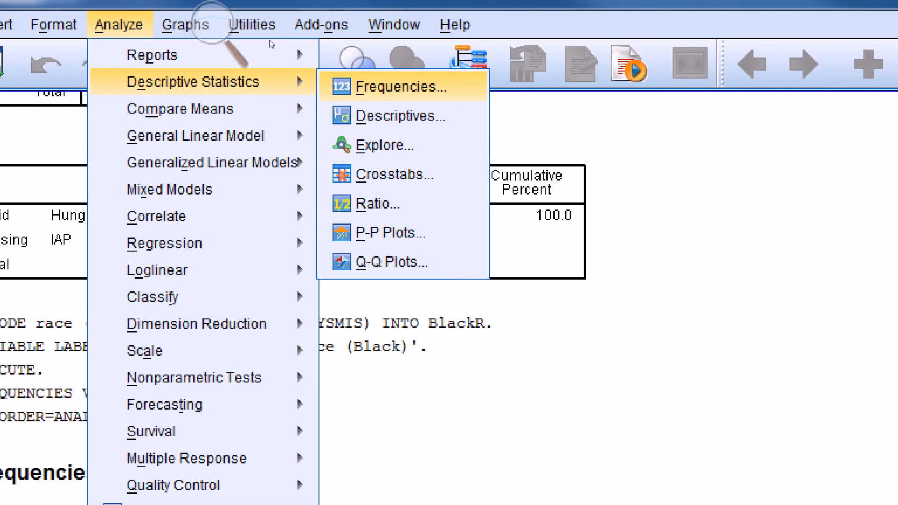
pyautogui.click(401, 87)
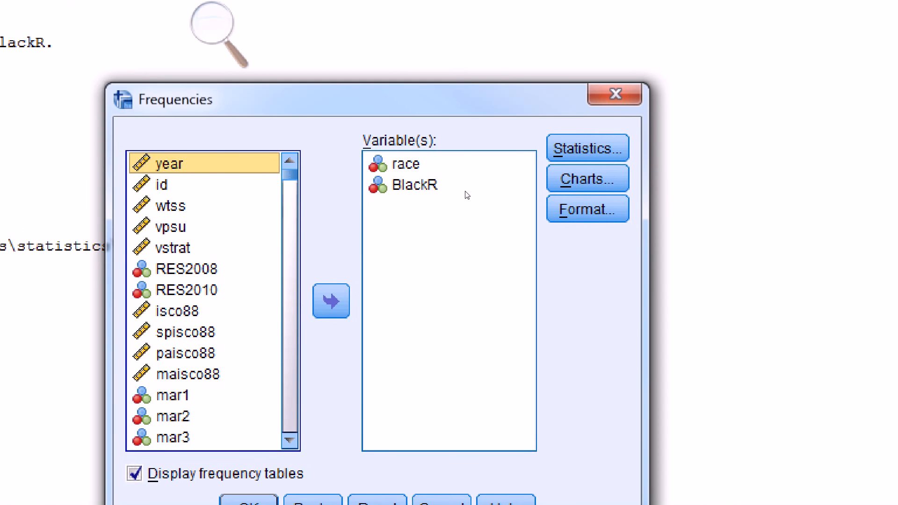
pyautogui.click(525, 154)
pyautogui.click(178, 312)
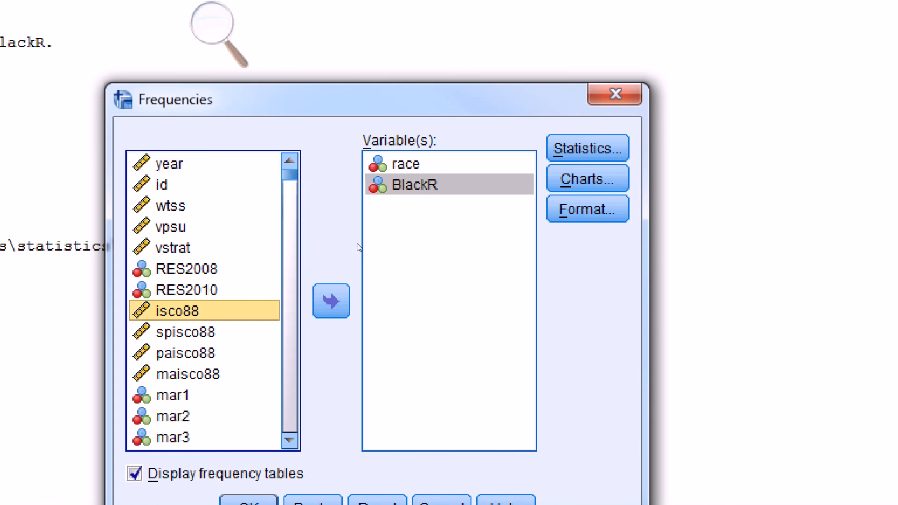
pyautogui.press('End')
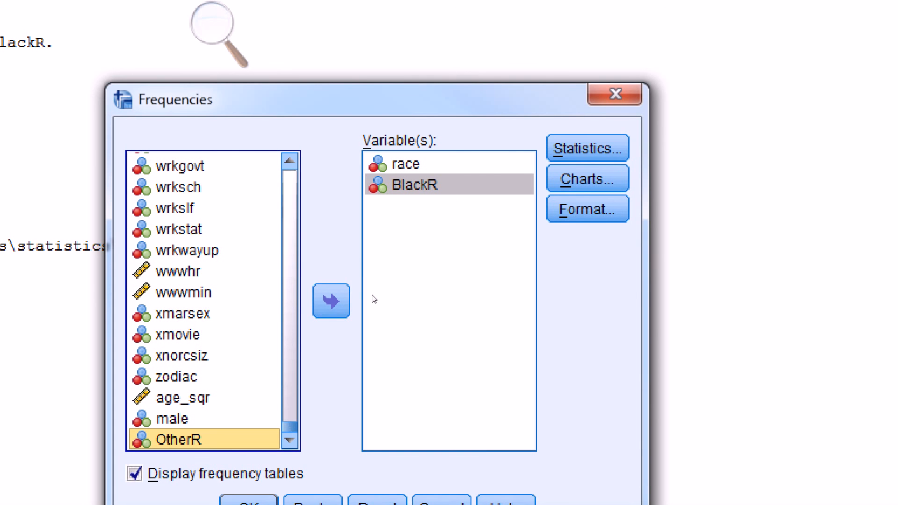
pyautogui.click(332, 301)
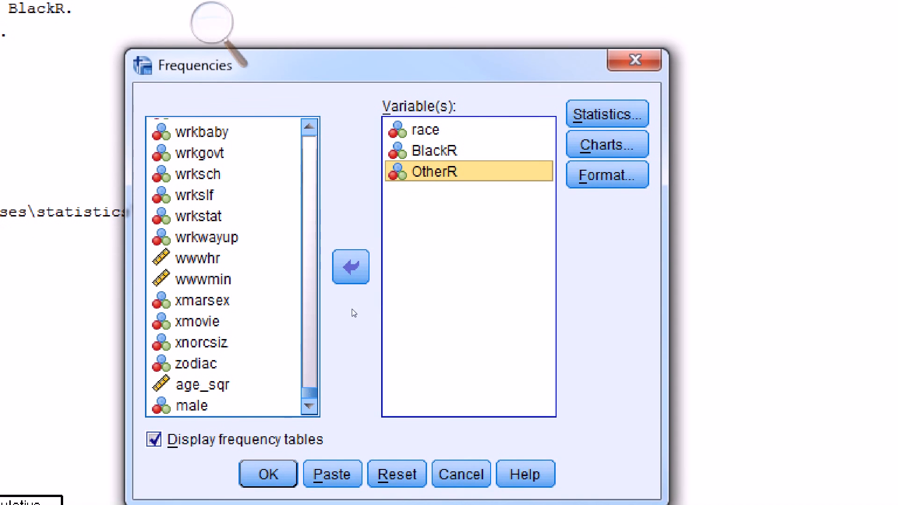
pyautogui.press('Return')
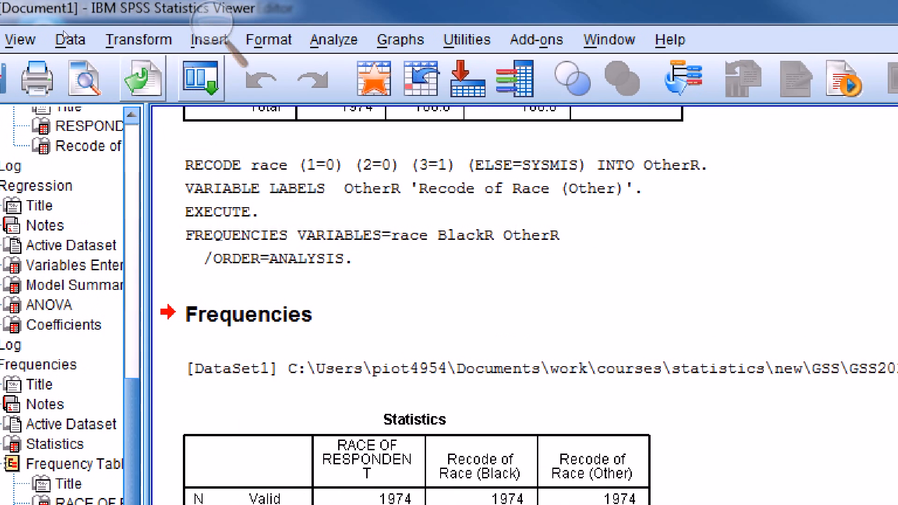
# - Compare the frequencies in the race table with those in the BlackR and OtherR recode tables
pyautogui.click(117, 7)
pyautogui.click(118, 15)
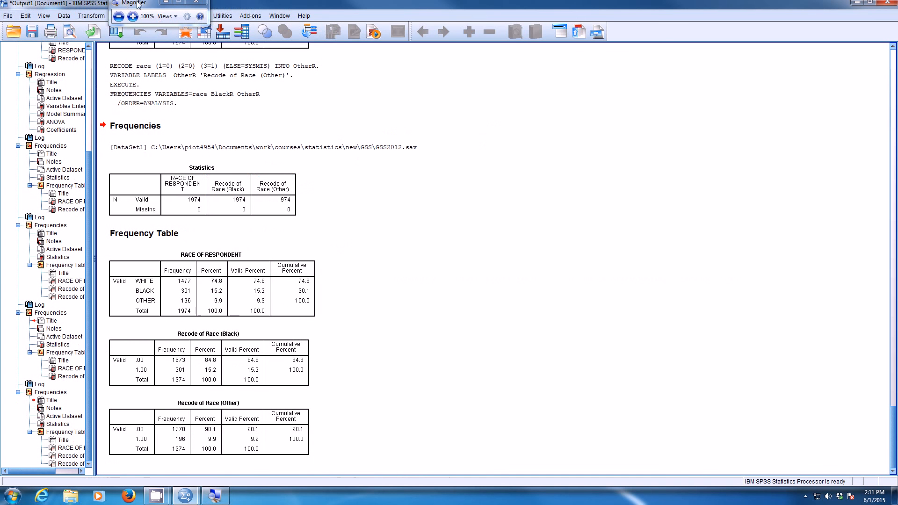
pyautogui.moveTo(138, 2); pyautogui.dragTo(366, 422)
pyautogui.click(357, 436)
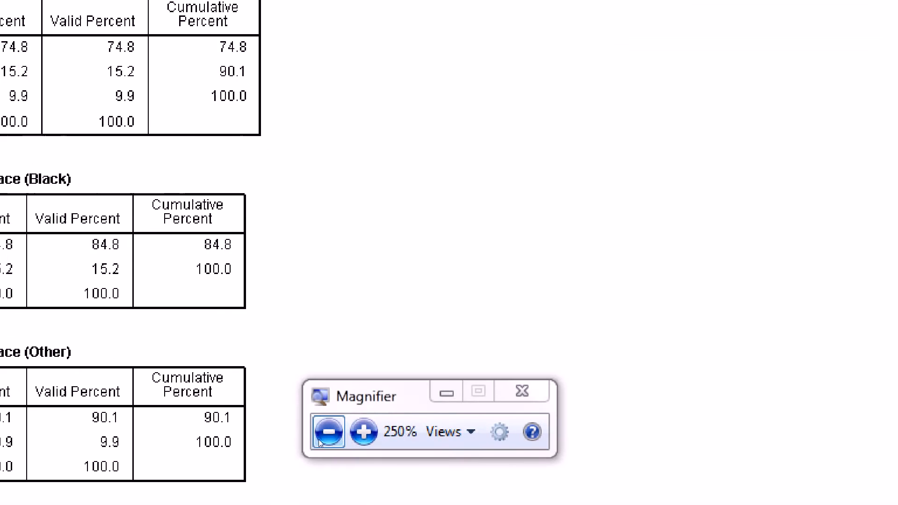
pyautogui.click(141, 414)
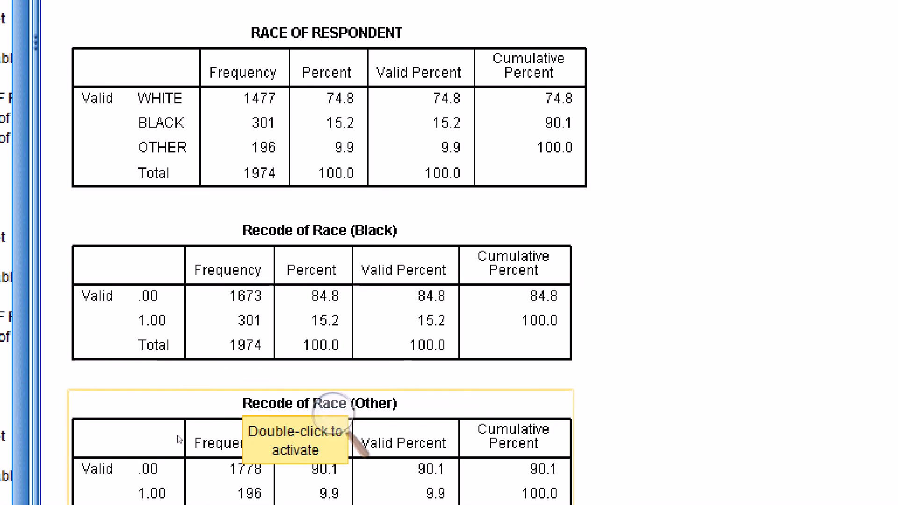
pyautogui.click(214, 430)
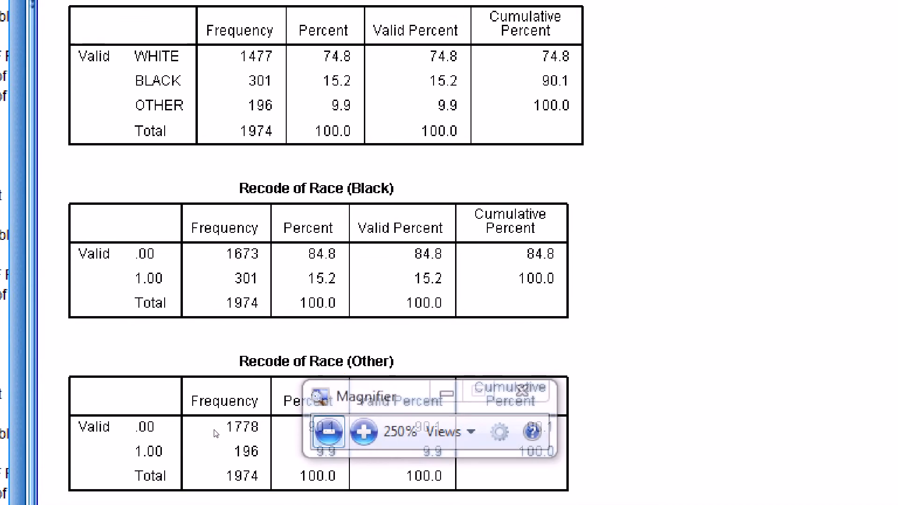
pyautogui.click(213, 430)
# - Open the Linear Regression setup for educ and review the independent variables already entered
pyautogui.moveTo(229, 418); pyautogui.dragTo(233, 53)
pyautogui.click(231, 71)
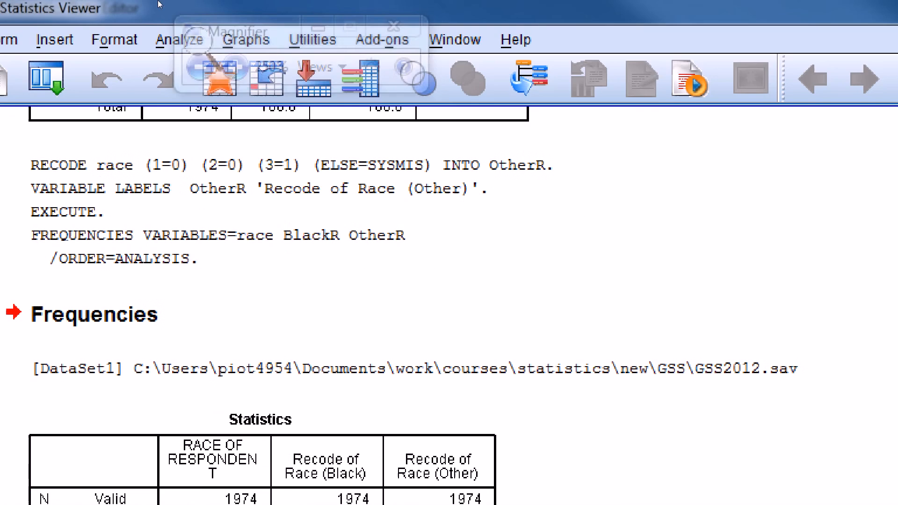
pyautogui.click(169, 15)
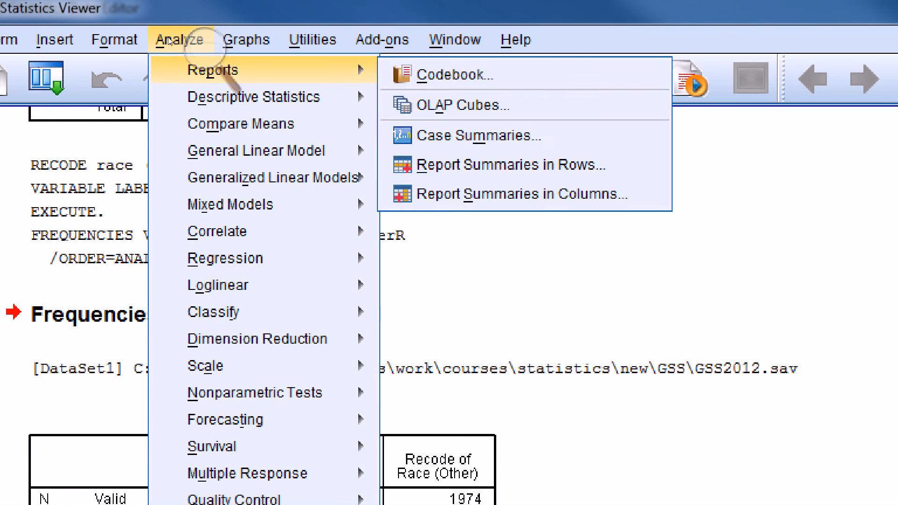
pyautogui.moveTo(224, 258)
pyautogui.click(442, 292)
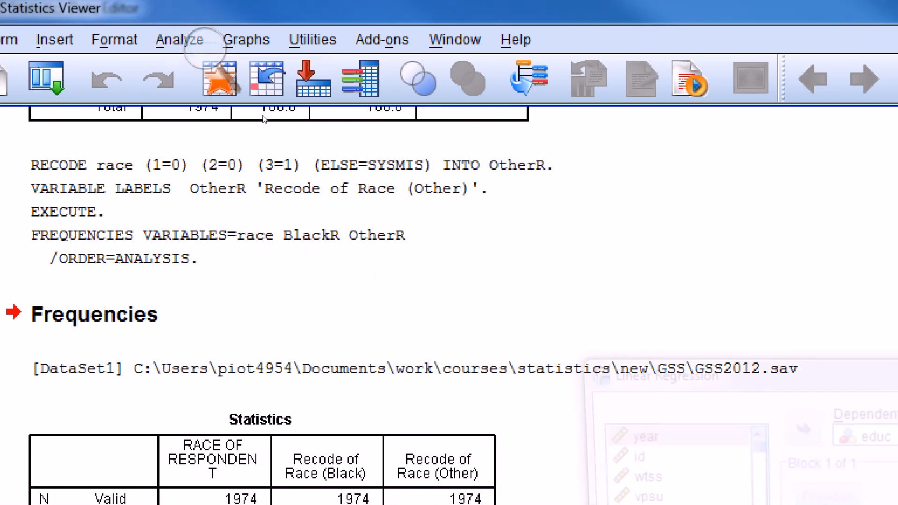
pyautogui.scroll(-1, 538, 248)
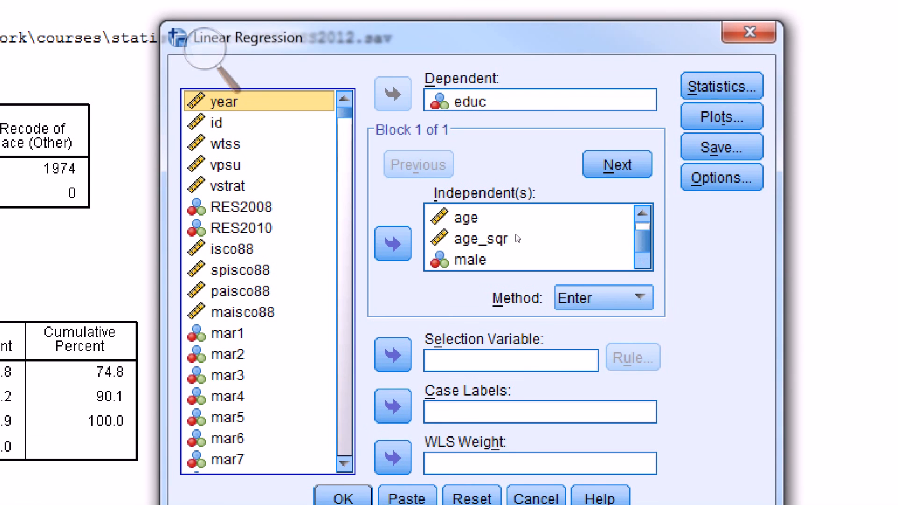
pyautogui.scroll(1, 520, 223)
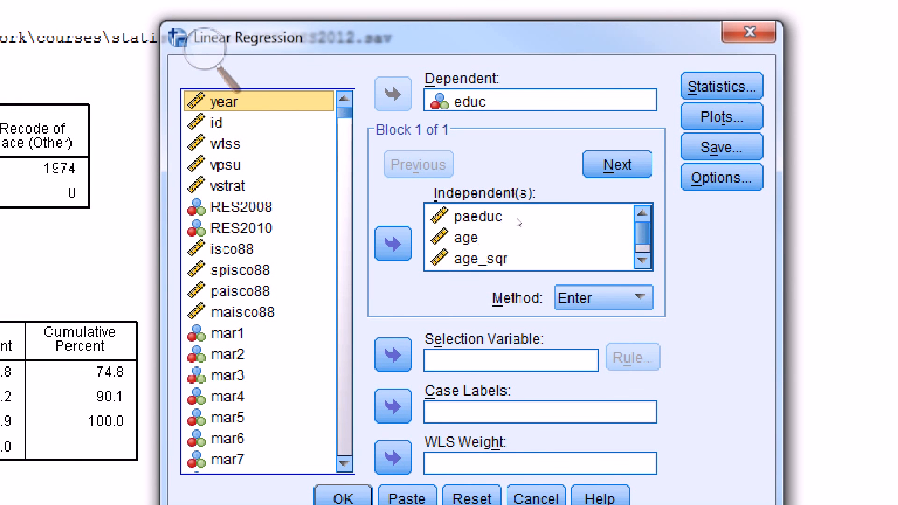
pyautogui.click(463, 219)
pyautogui.click(457, 229)
pyautogui.click(473, 255)
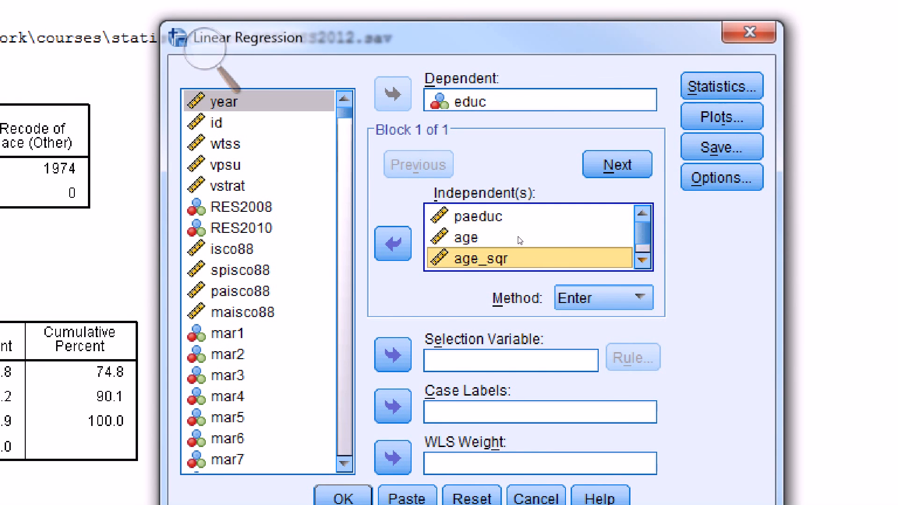
pyautogui.scroll(-1, 519, 240)
pyautogui.click(455, 257)
# - Add BlackR and OtherR to the independent variables of the educ regression and run it
pyautogui.click(285, 291)
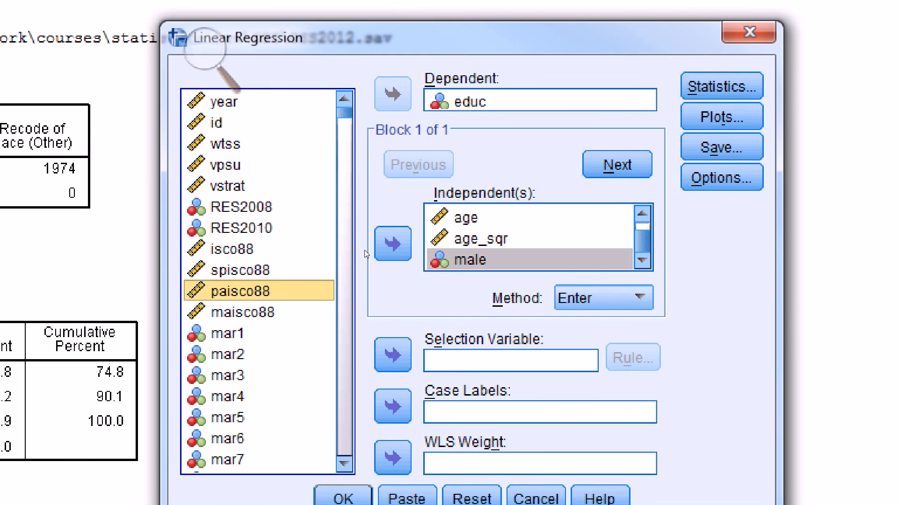
pyautogui.press('End')
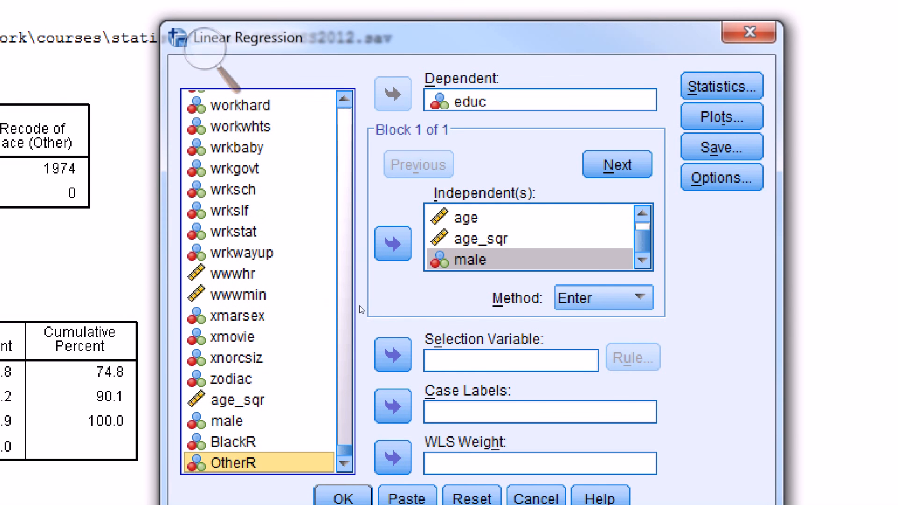
pyautogui.press('Up')
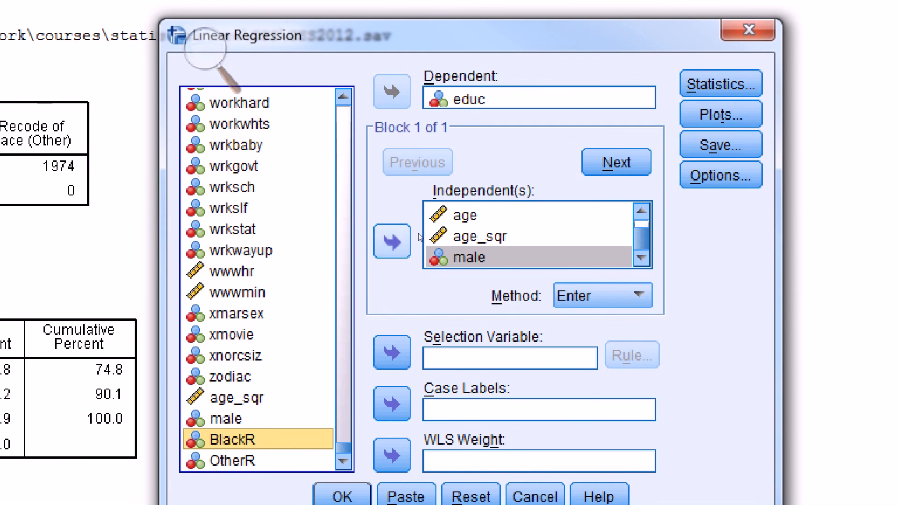
pyautogui.click(408, 242)
pyautogui.press('Down')
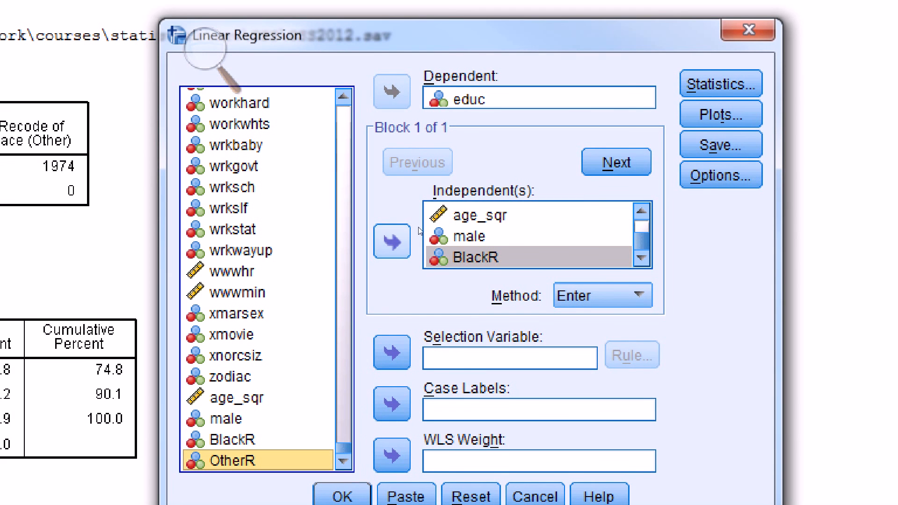
pyautogui.click(400, 242)
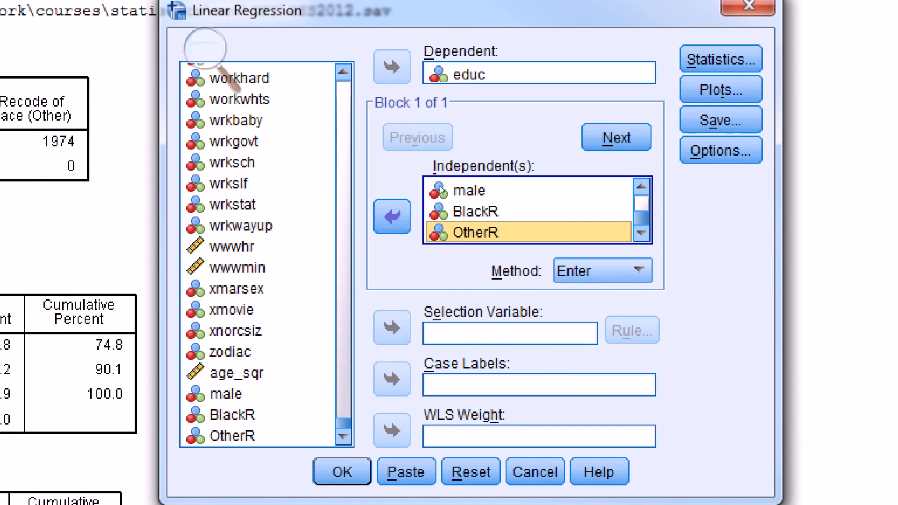
pyautogui.click(487, 99)
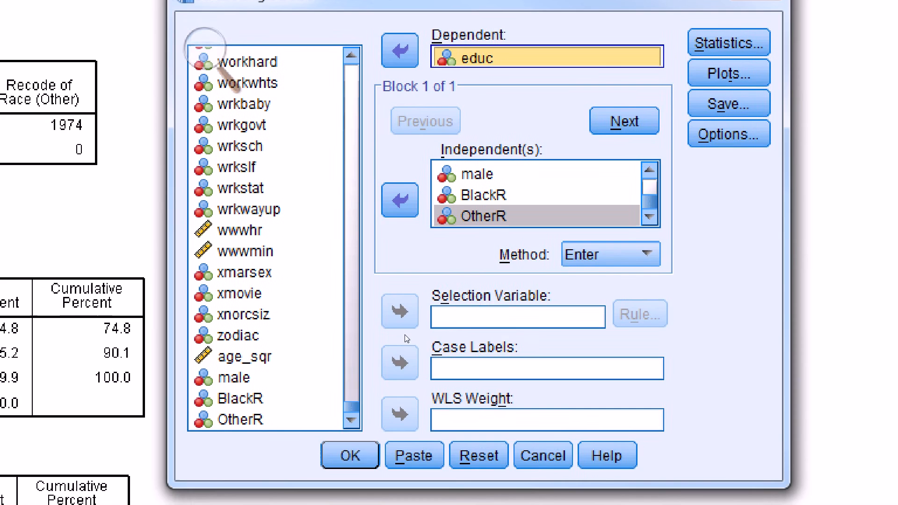
pyautogui.click(342, 472)
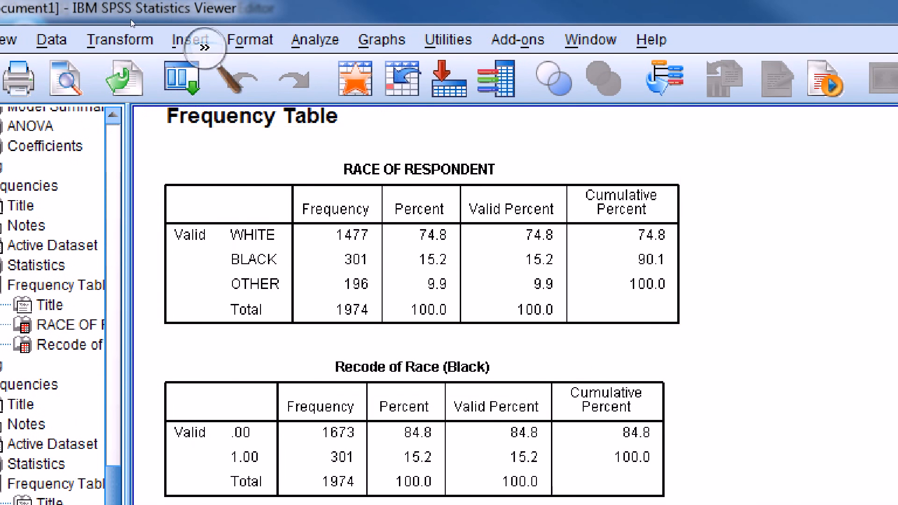
# - Examine the Model Summary, ANOVA and Coefficients tables of the new educ regression, including the race dummy rows
pyautogui.click(204, 46)
pyautogui.click(124, 20)
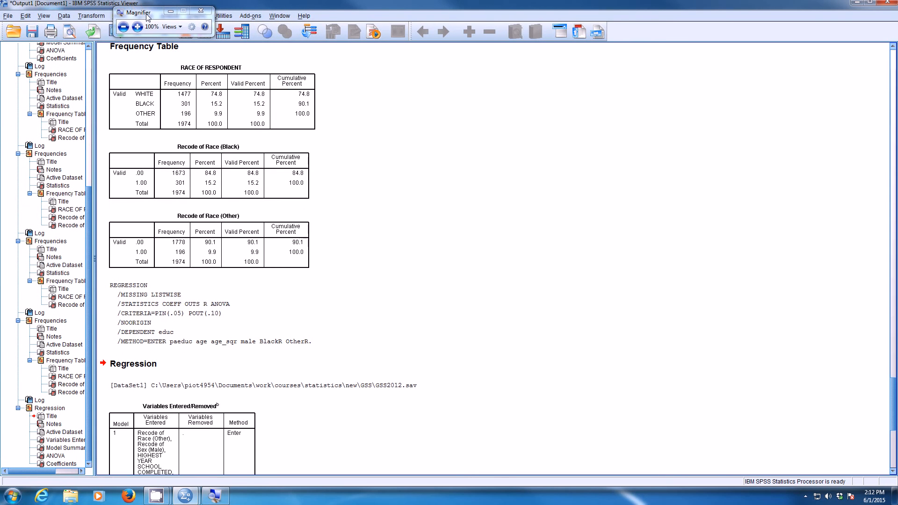
pyautogui.moveTo(143, 13); pyautogui.dragTo(379, 444)
pyautogui.scroll(-10, 397, 431)
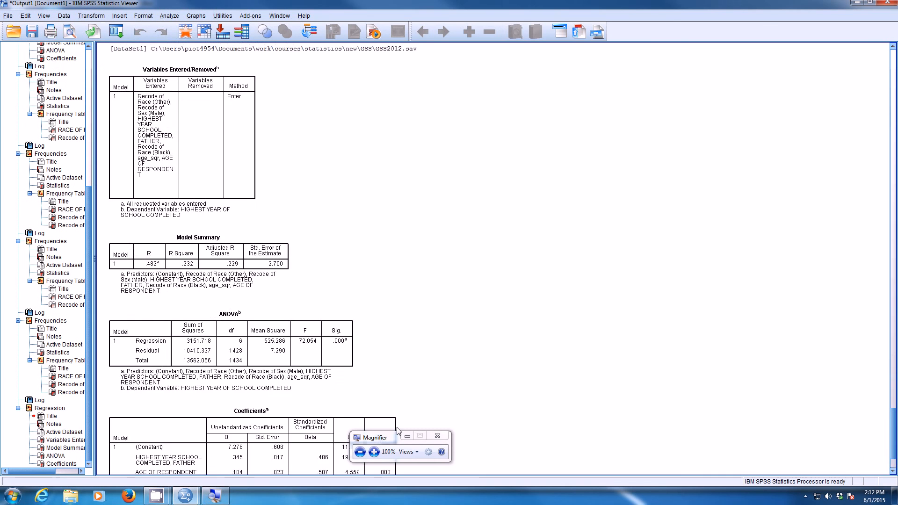
pyautogui.click(374, 452)
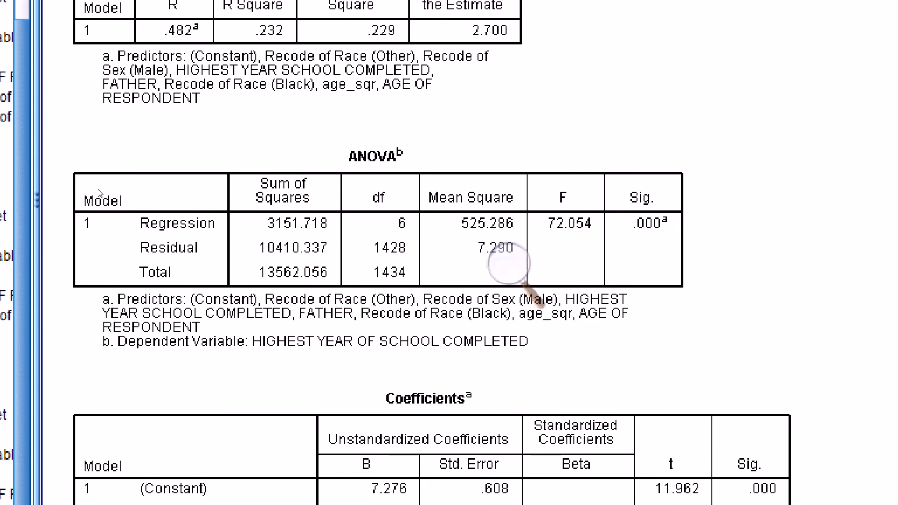
pyautogui.click(88, 176)
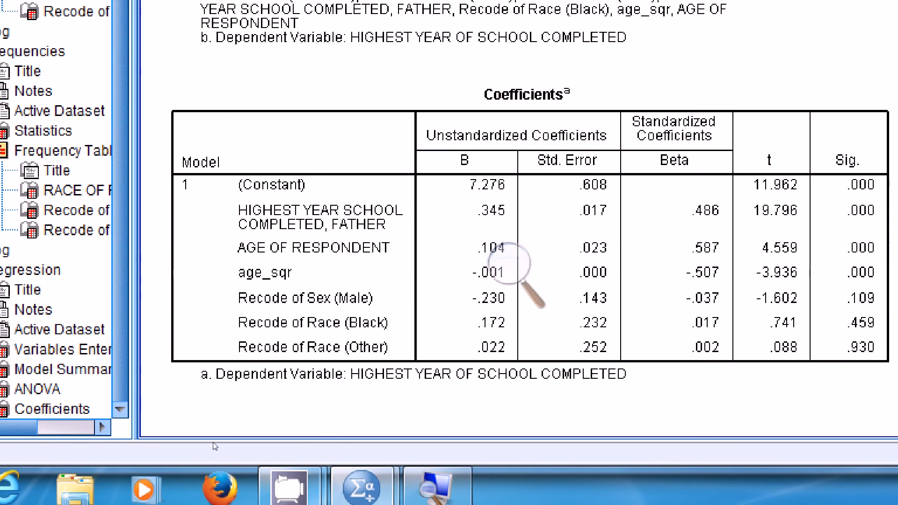
pyautogui.click(509, 264)
pyautogui.moveTo(250, 400); pyautogui.dragTo(306, 463)
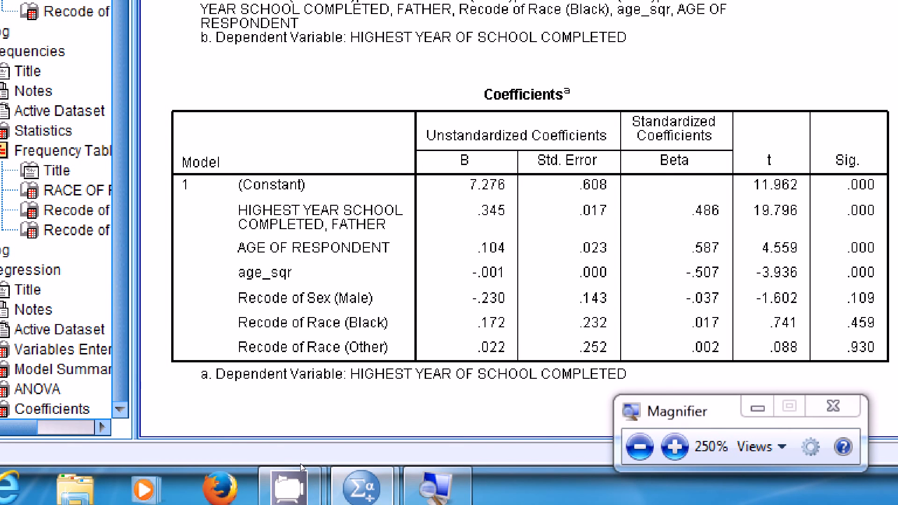
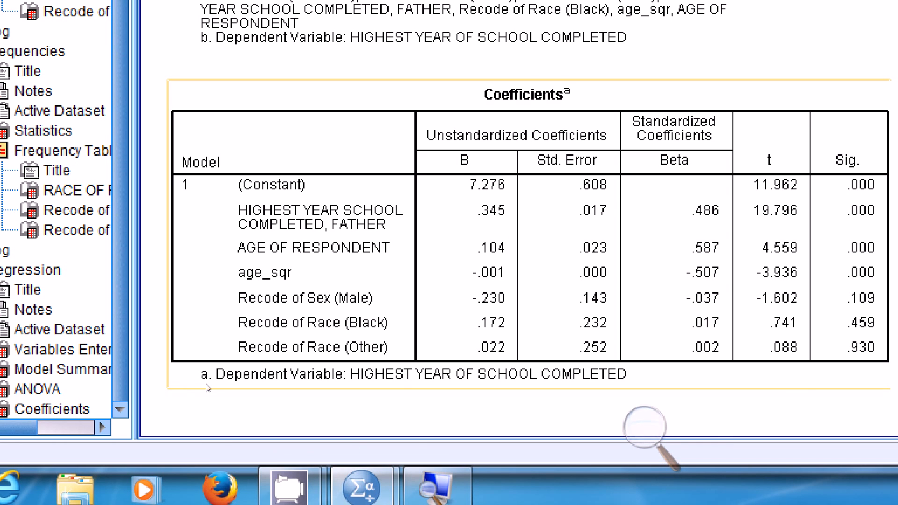
pyautogui.click(414, 394)
pyautogui.click(386, 372)
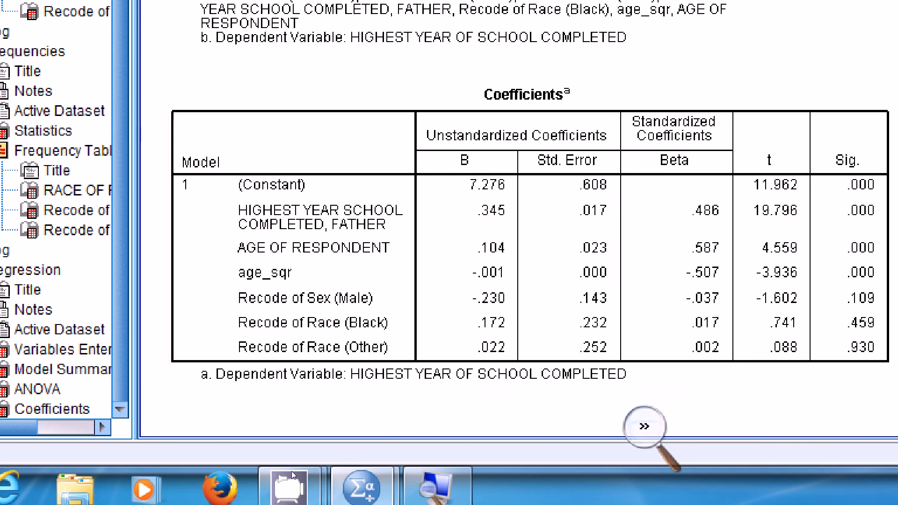
pyautogui.click(644, 426)
pyautogui.click(640, 445)
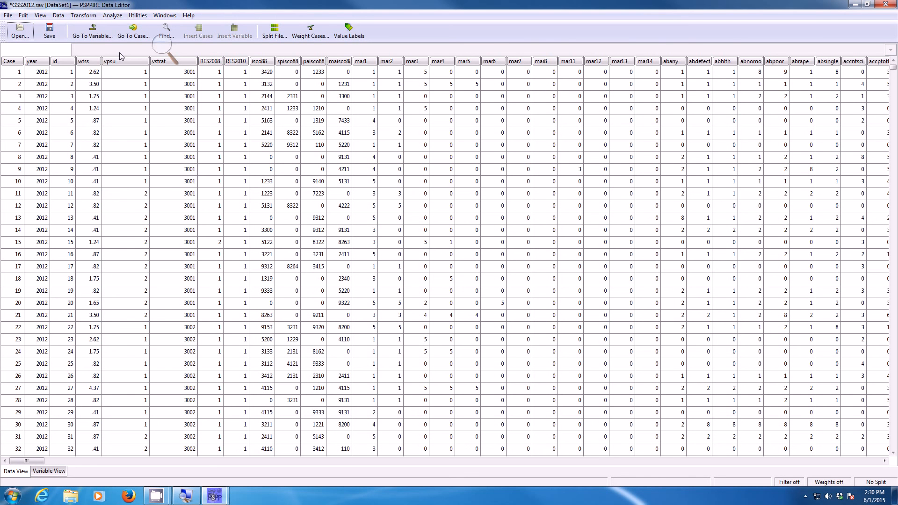
# - In PSPPIRE, start a Compute Variable transformation on GSS2012.sav with age_sqr as the target variable
pyautogui.click(167, 49)
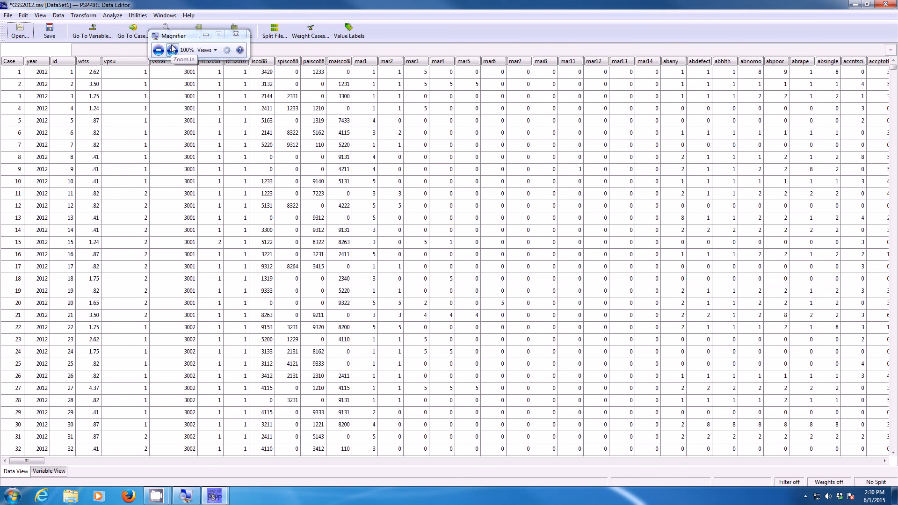
pyautogui.click(173, 50)
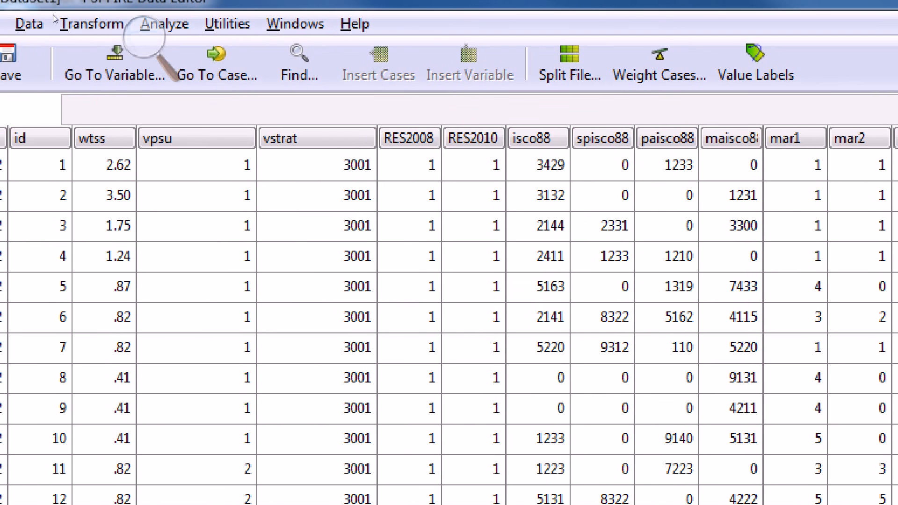
pyautogui.click(57, 33)
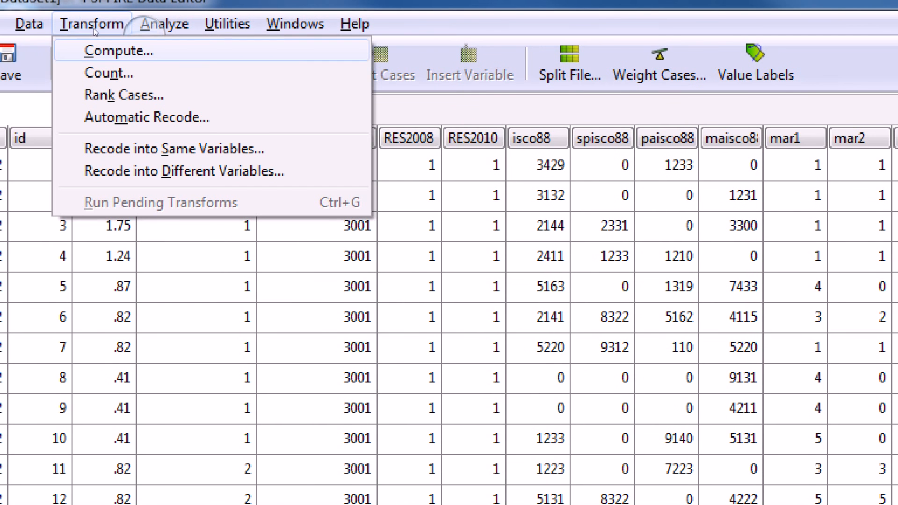
pyautogui.click(98, 49)
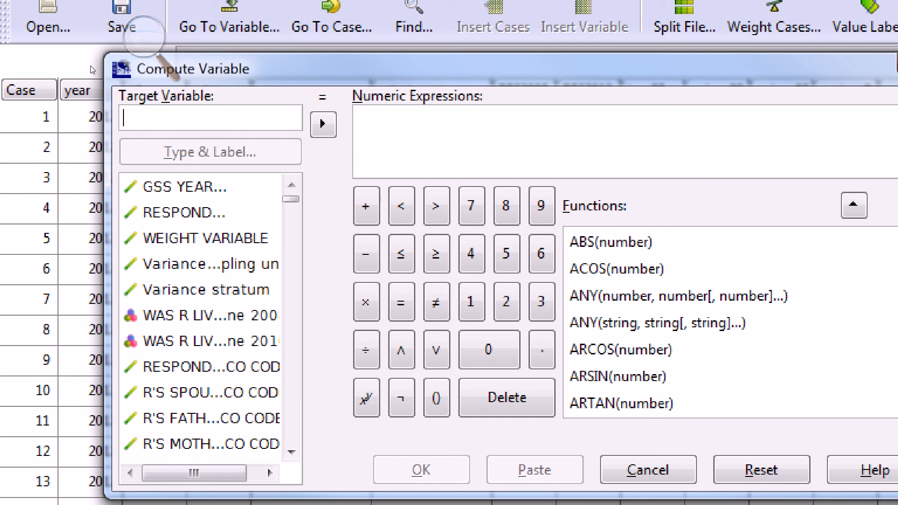
pyautogui.write('age_sqr')
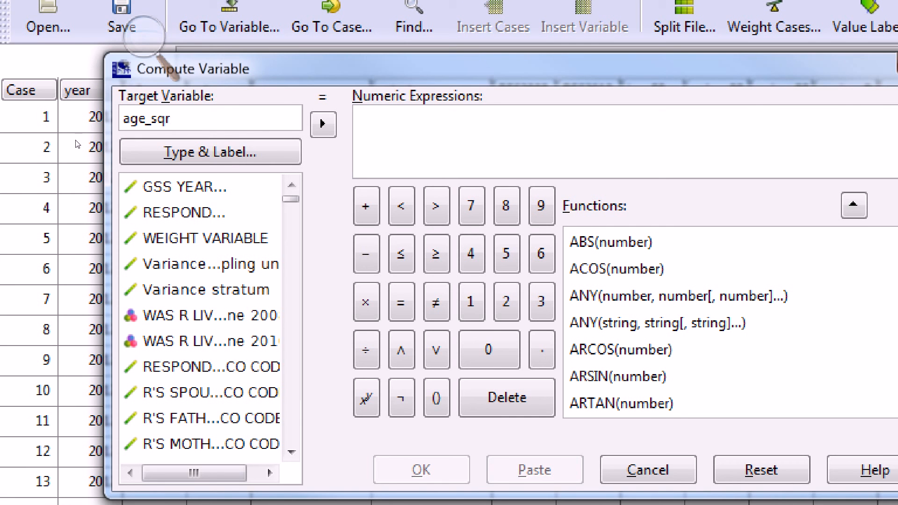
# - Build the expression age**2 from the respondent's age variable and run the age_sqr computation
pyautogui.press('Tab')
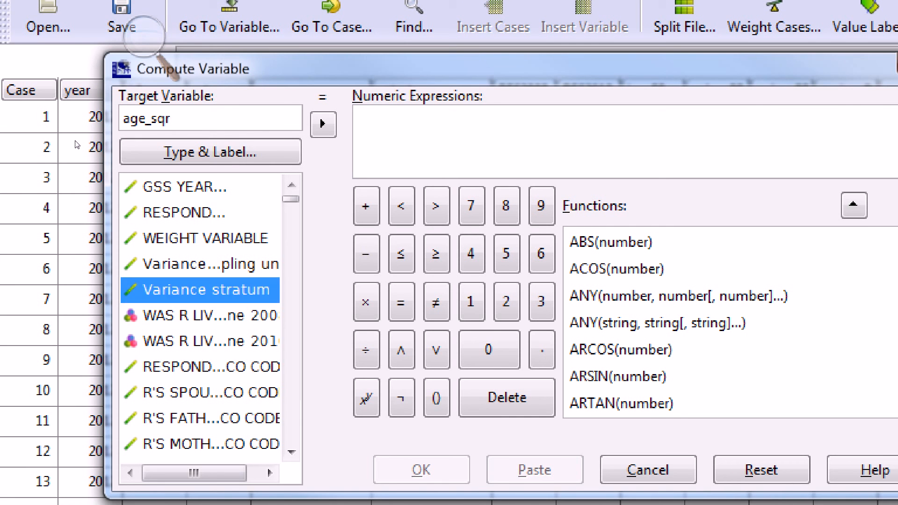
pyautogui.write('age')
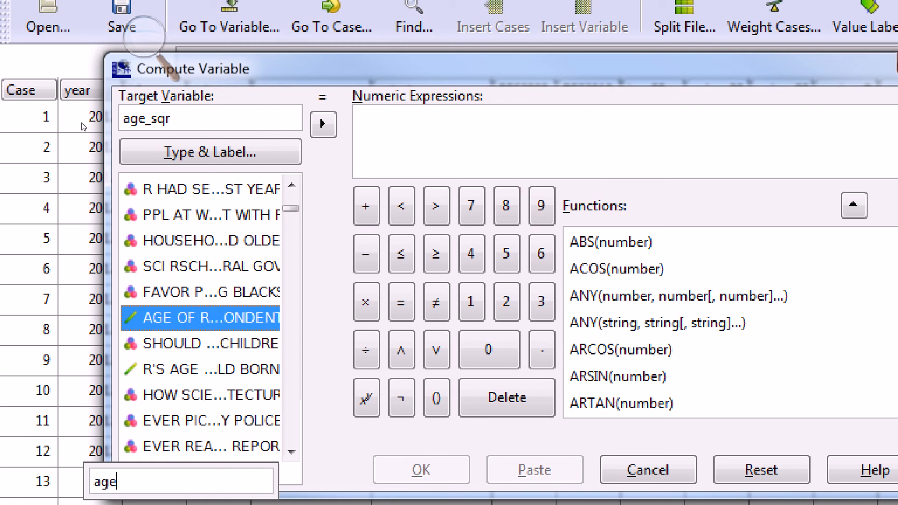
pyautogui.click(324, 124)
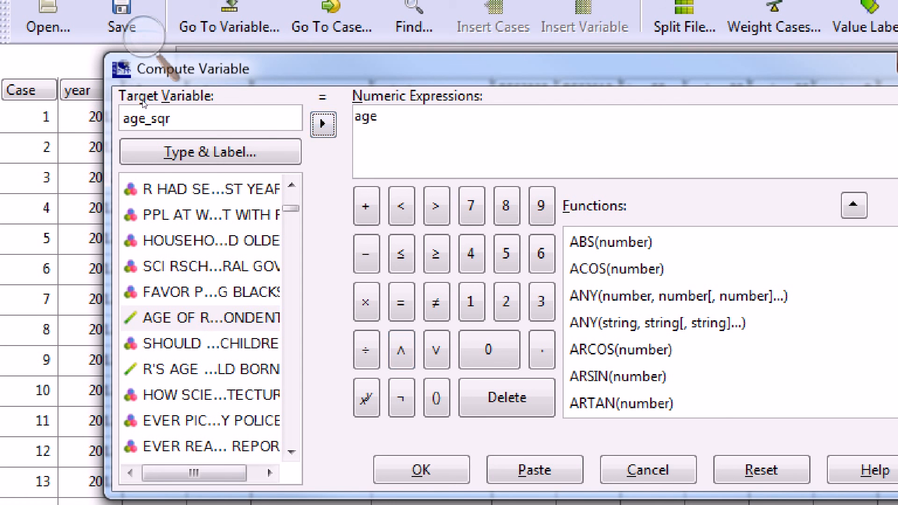
pyautogui.click(367, 398)
pyautogui.click(507, 301)
pyautogui.press('Return')
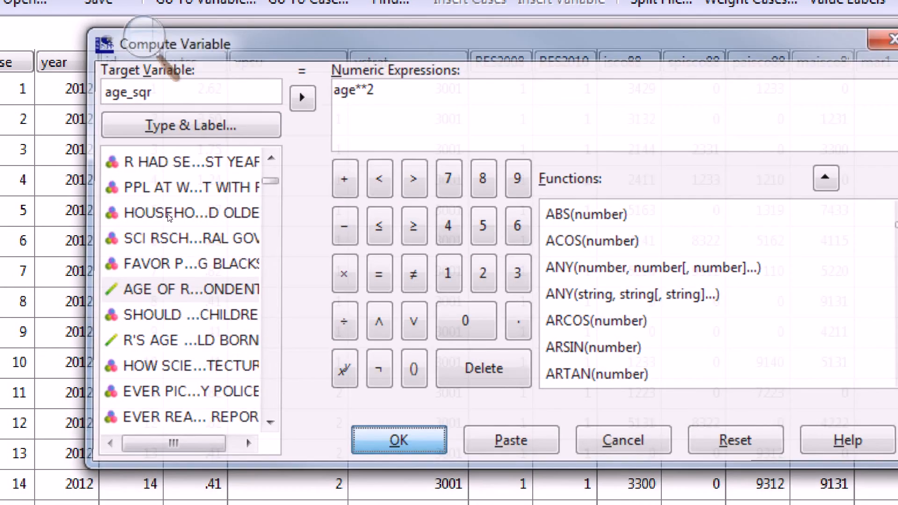
pyautogui.click(66, 52)
pyautogui.click(56, 23)
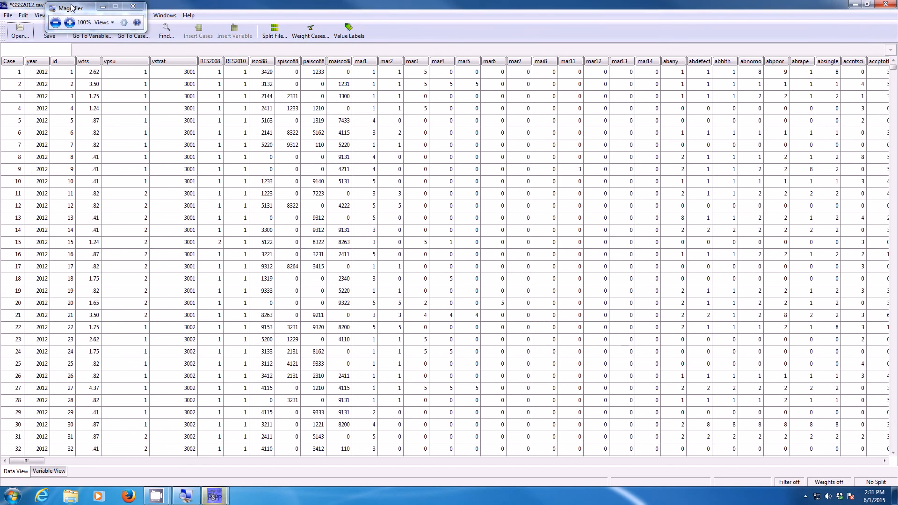
# - Start a recode into different variables and add the RESPONDENTS SEX variable (sex) as the variable to recode
pyautogui.moveTo(70, 8); pyautogui.dragTo(146, 34)
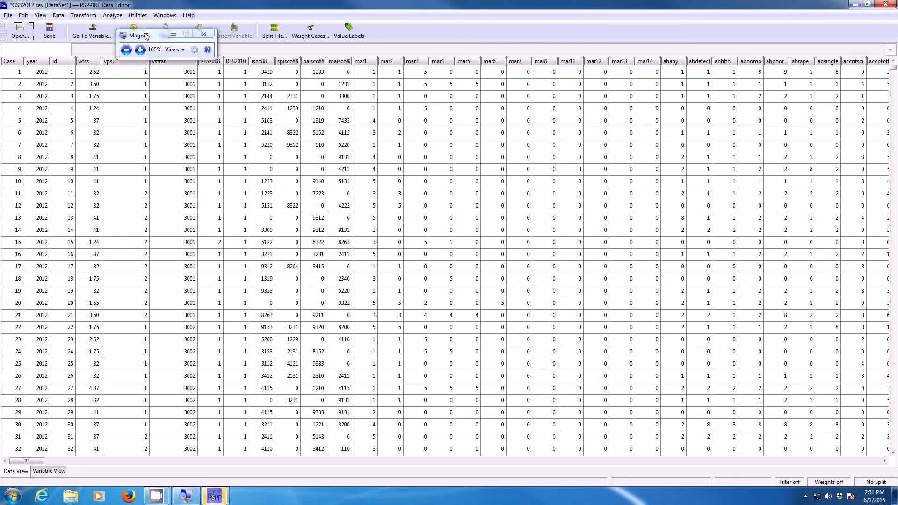
pyautogui.click(140, 49)
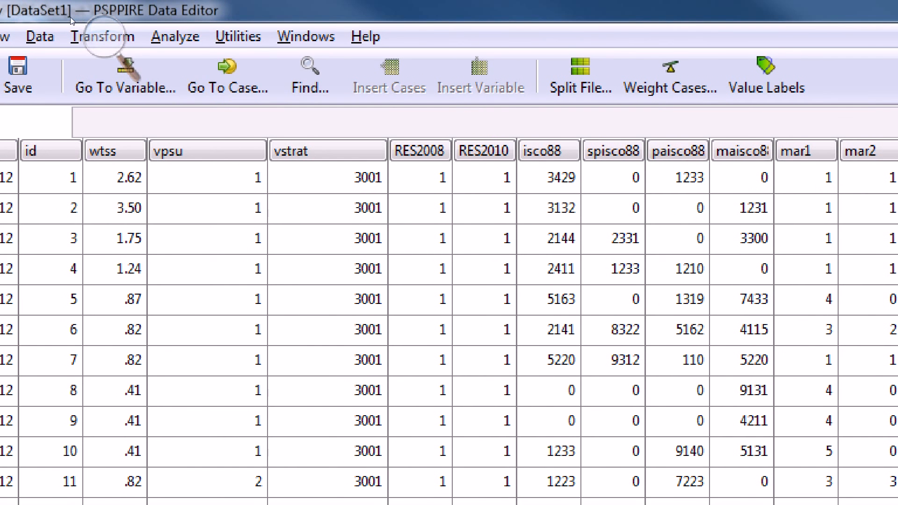
pyautogui.click(88, 35)
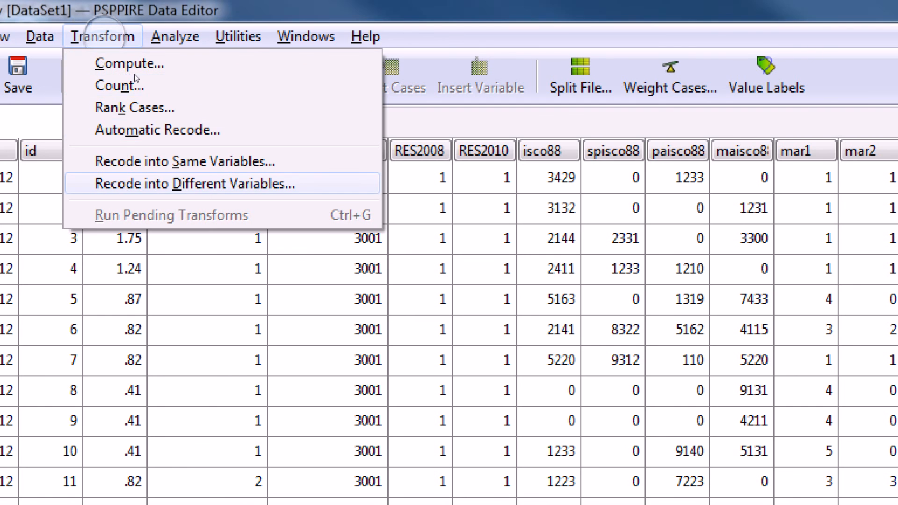
pyautogui.click(192, 184)
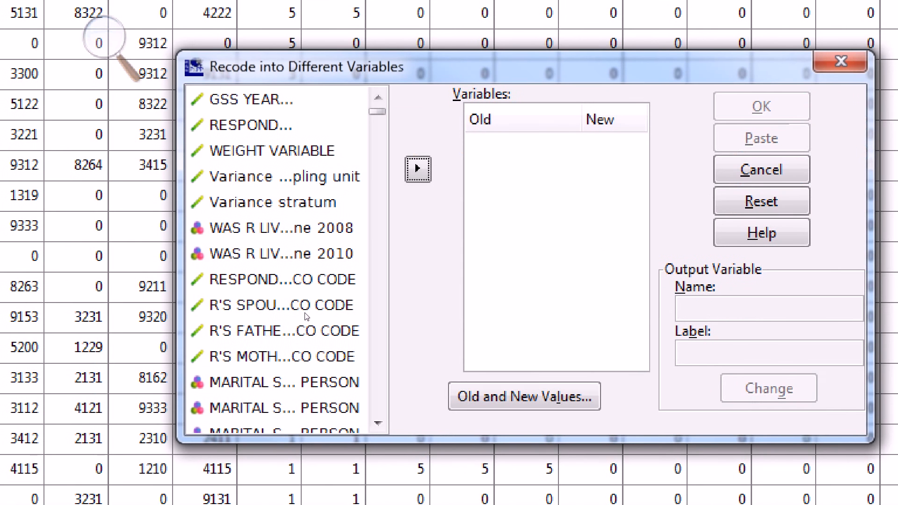
pyautogui.click(366, 337)
pyautogui.write('sexc')
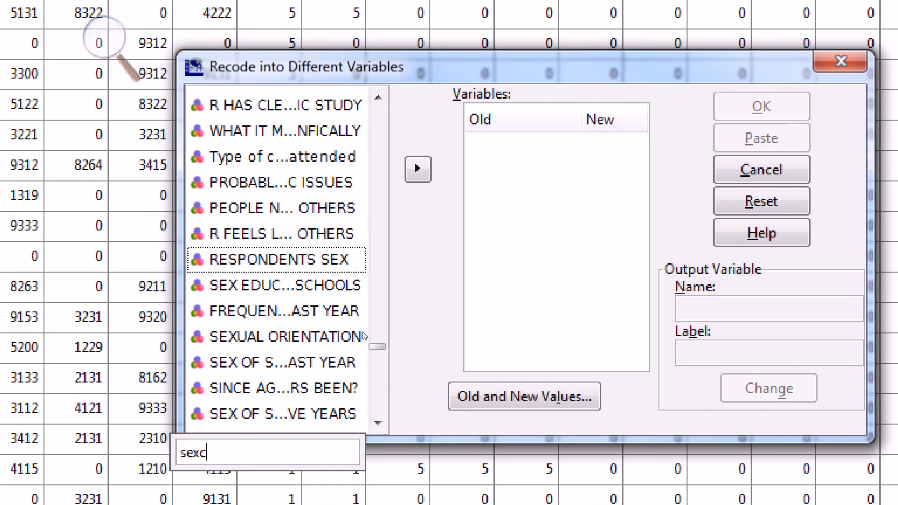
pyautogui.press('BackSpace')
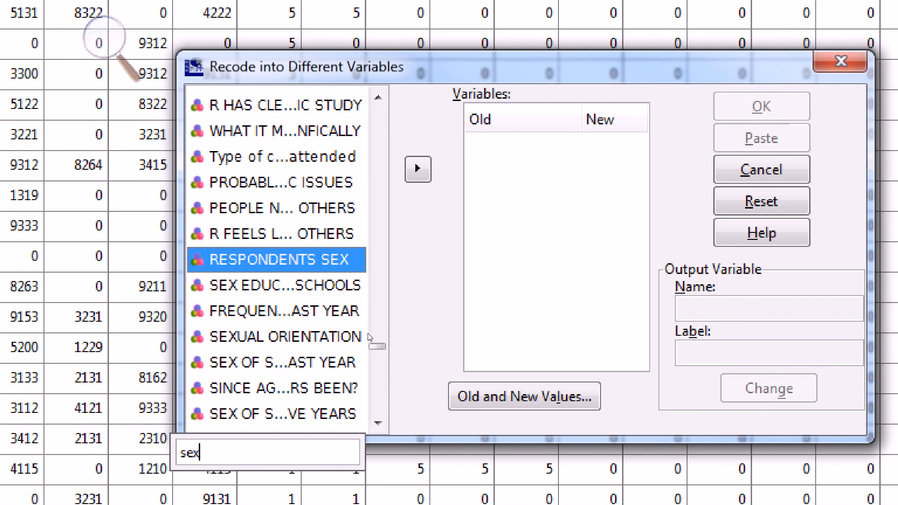
pyautogui.press('Return')
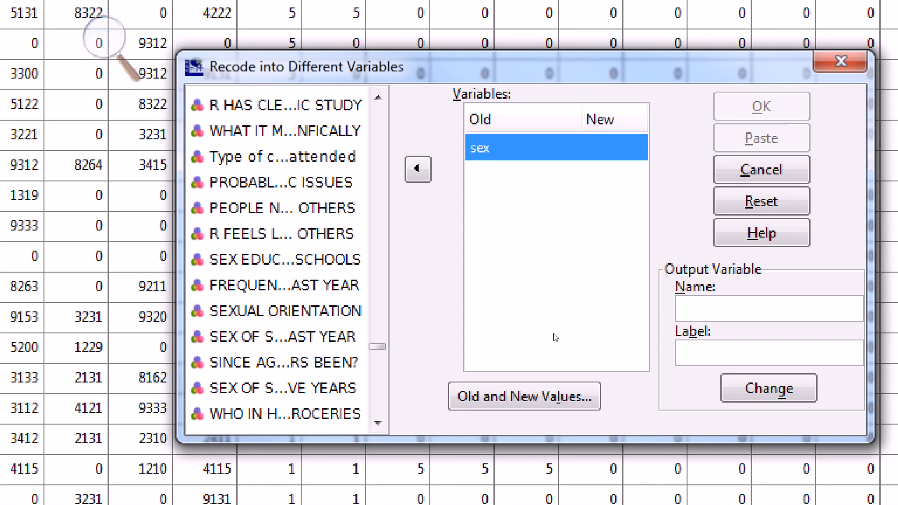
# - Name the output variable Male with the label "Recode of Sex (Male)" and assign it to sex
pyautogui.press('Tab')
pyautogui.write('Male')
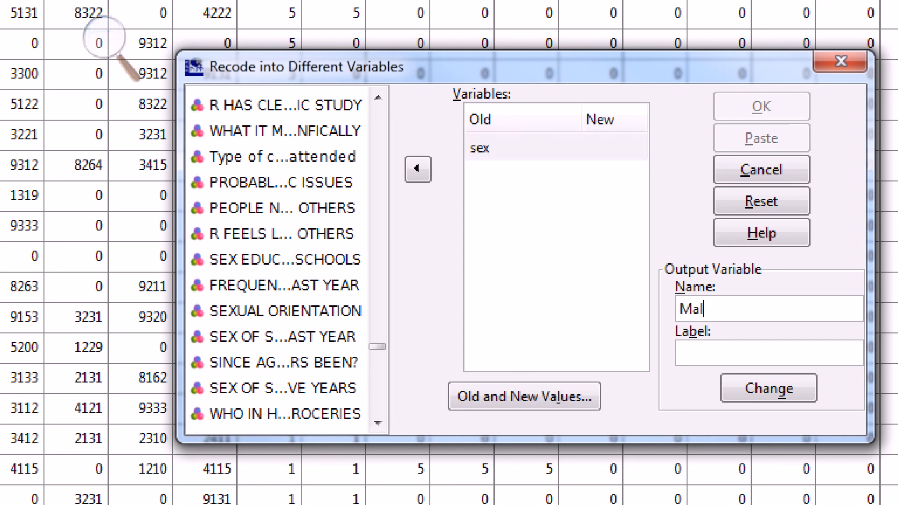
pyautogui.press('Tab')
pyautogui.write('Recode of Sex (Male)')
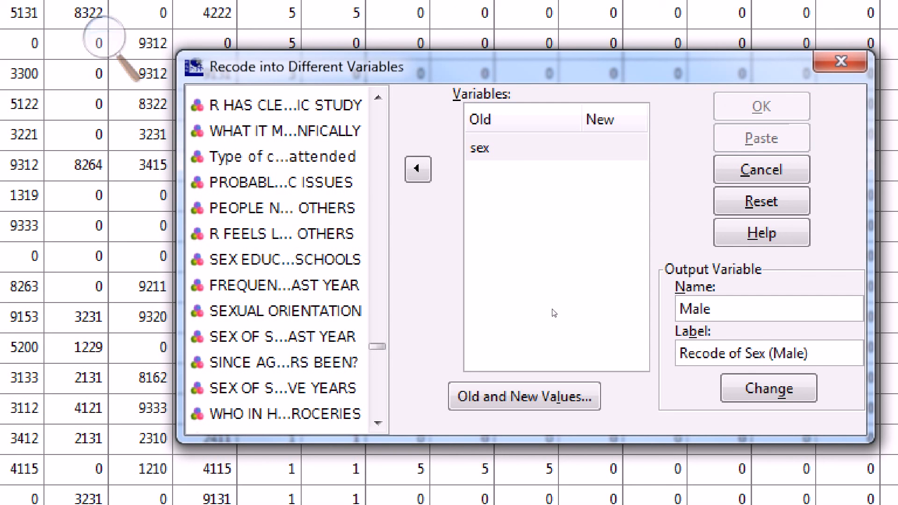
pyautogui.press('Tab')
pyautogui.press('space')
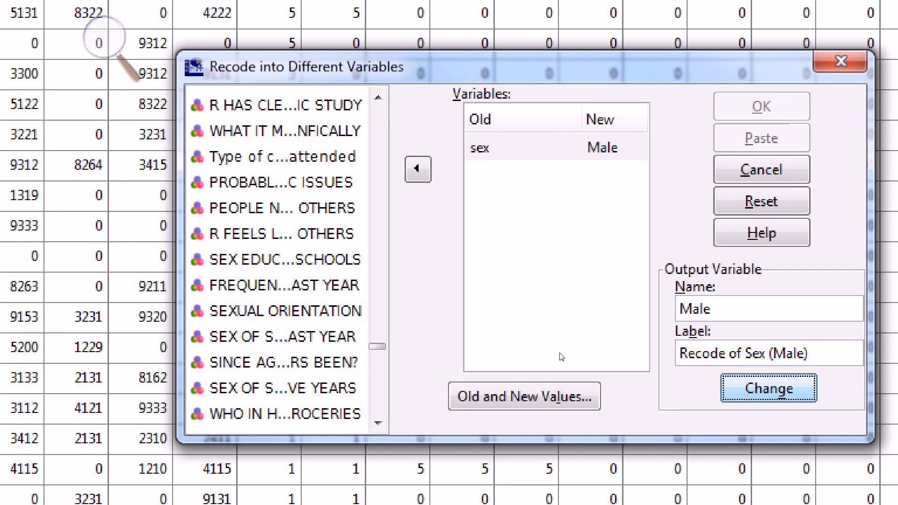
# - Define the recode rules for Male so that old value 1 becomes 1 and old value 2 becomes 0
pyautogui.click(525, 397)
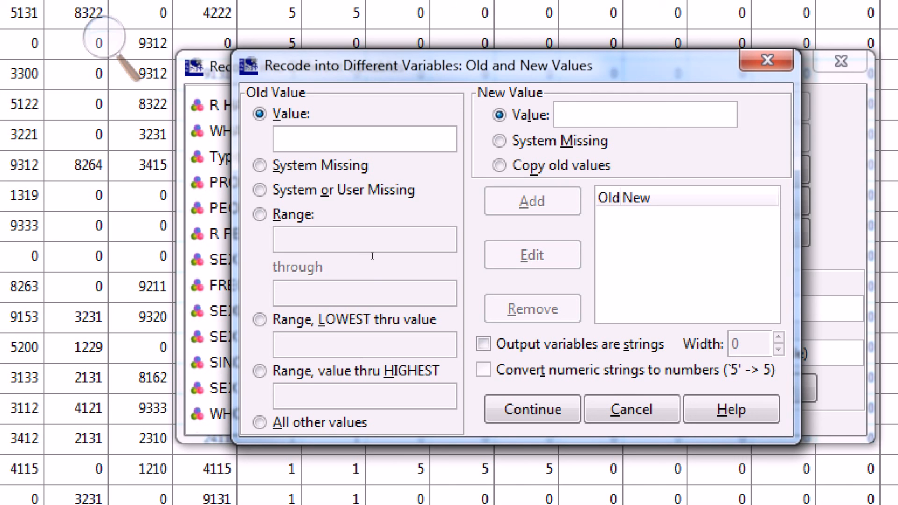
pyautogui.write('1')
pyautogui.click(585, 115)
pyautogui.write('1')
pyautogui.hotkey('alt', 'a')
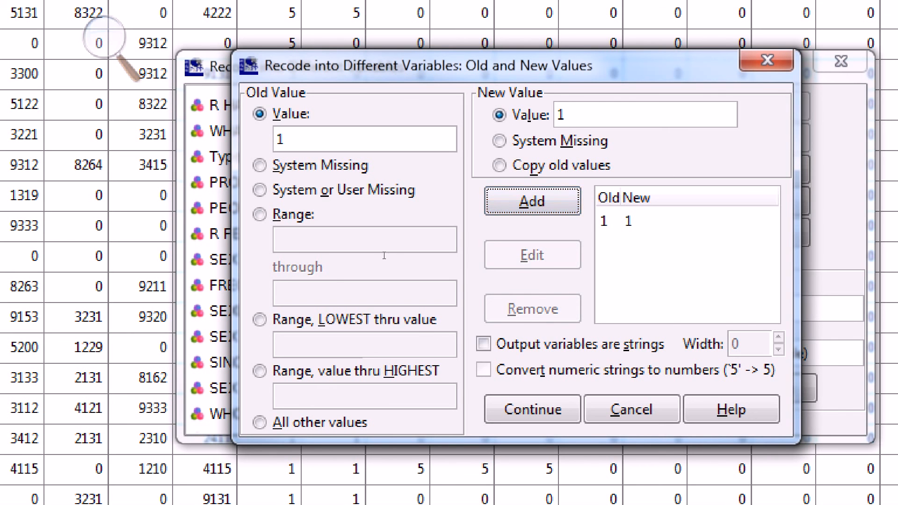
pyautogui.hotkey('alt', 'v')
pyautogui.write('2')
pyautogui.press('Tab')
pyautogui.write('0')
pyautogui.hotkey('alt', 'a')
# - Recode all other values to system missing, check the three rules and run the recode of sex into Male
pyautogui.click(318, 422)
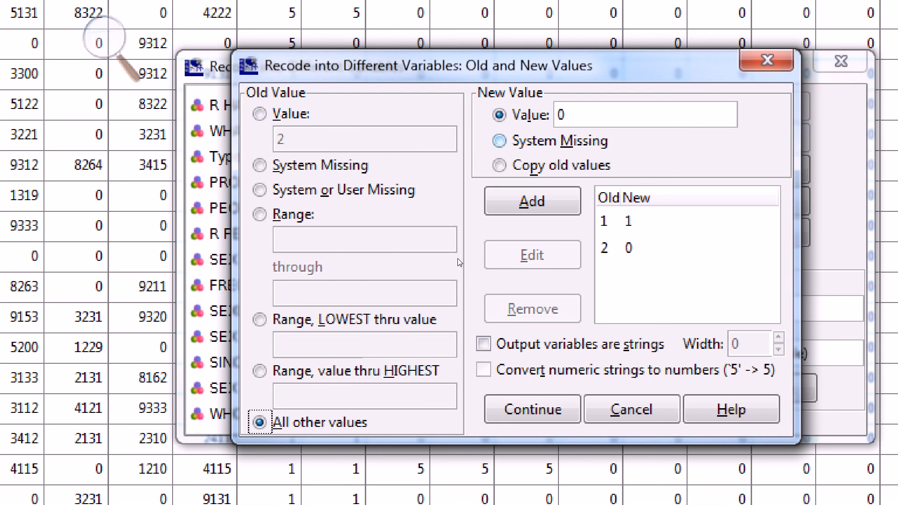
pyautogui.hotkey('alt', 'm')
pyautogui.hotkey('alt', 'a')
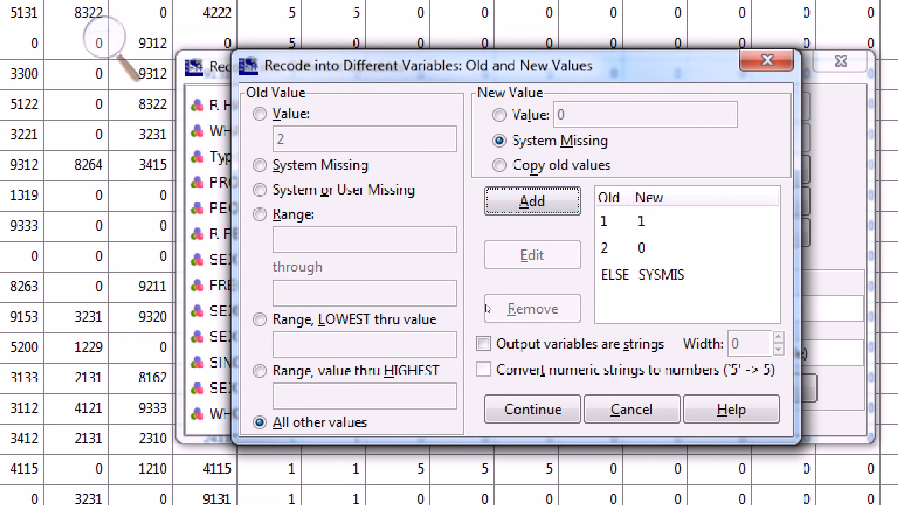
pyautogui.press('Tab')
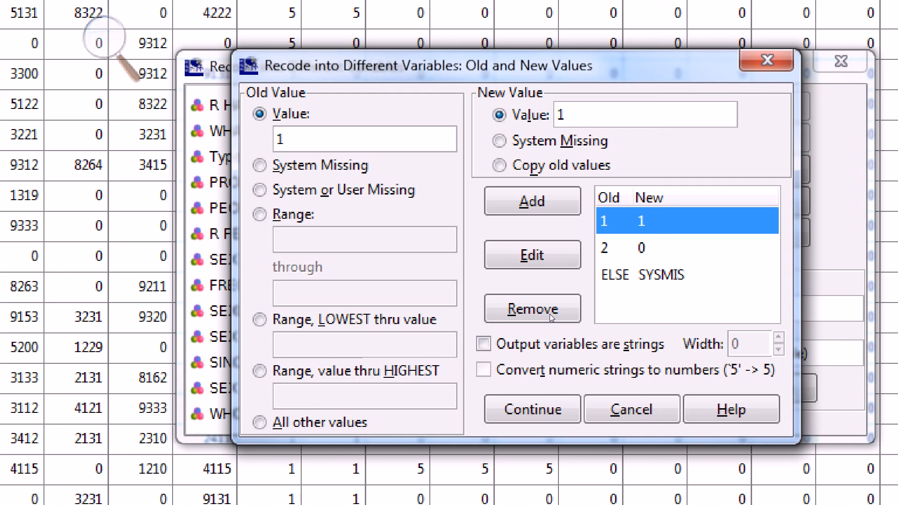
pyautogui.press('Down')
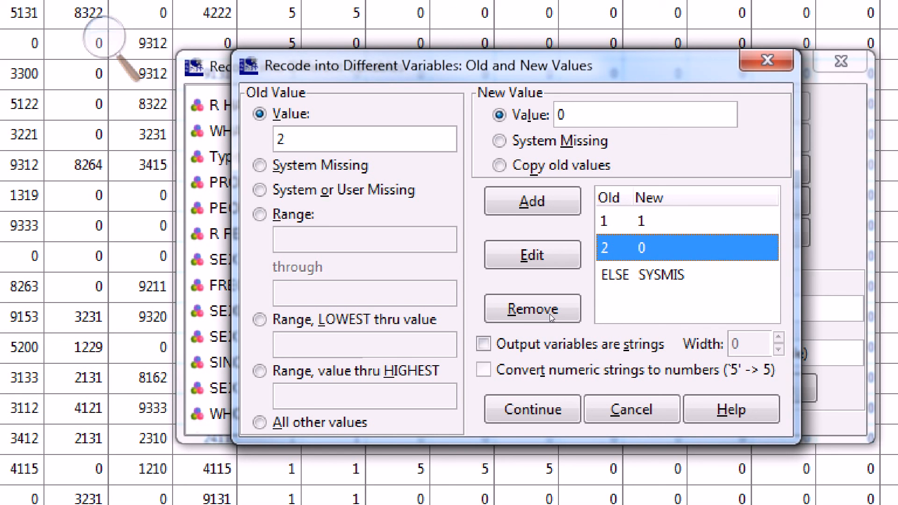
pyautogui.press('Down')
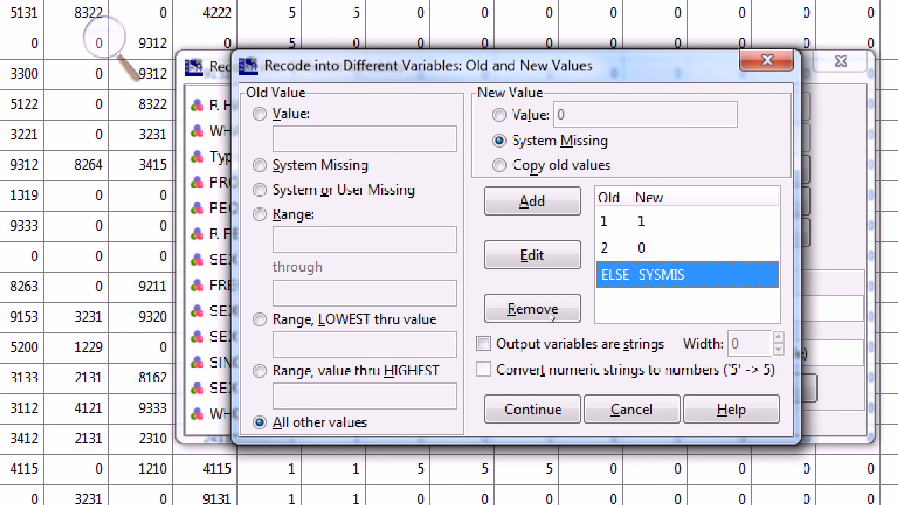
pyautogui.click(533, 410)
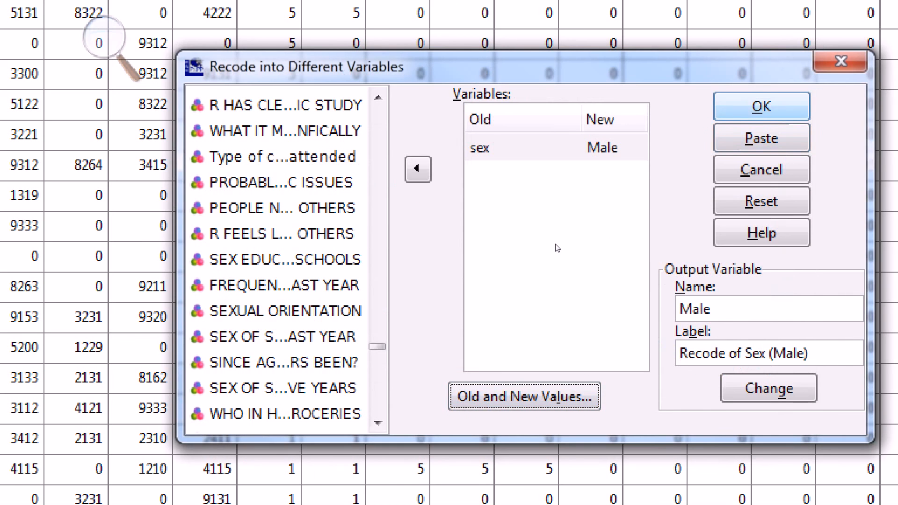
pyautogui.press('Return')
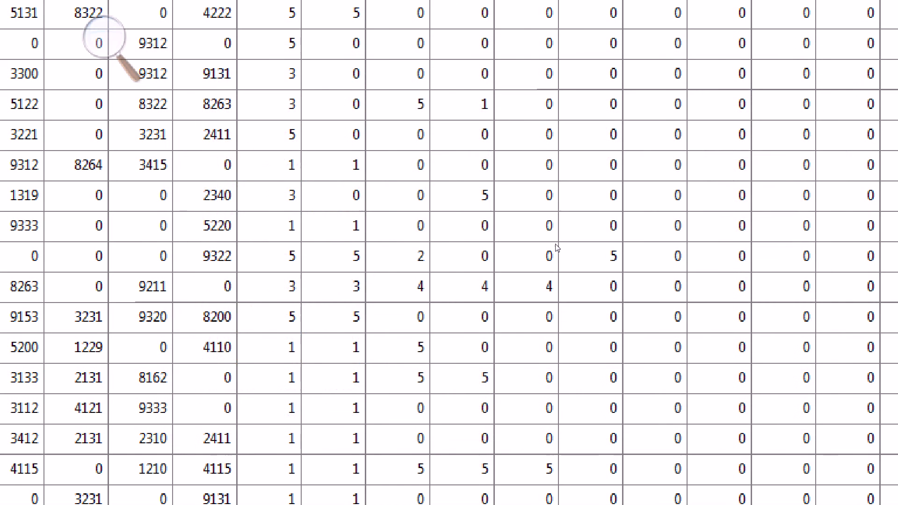
# - Start a linear regression with the highest year of school completed (educ) as the dependent variable
pyautogui.click(301, 221)
pyautogui.click(298, 222)
pyautogui.moveTo(319, 206); pyautogui.dragTo(240, 55)
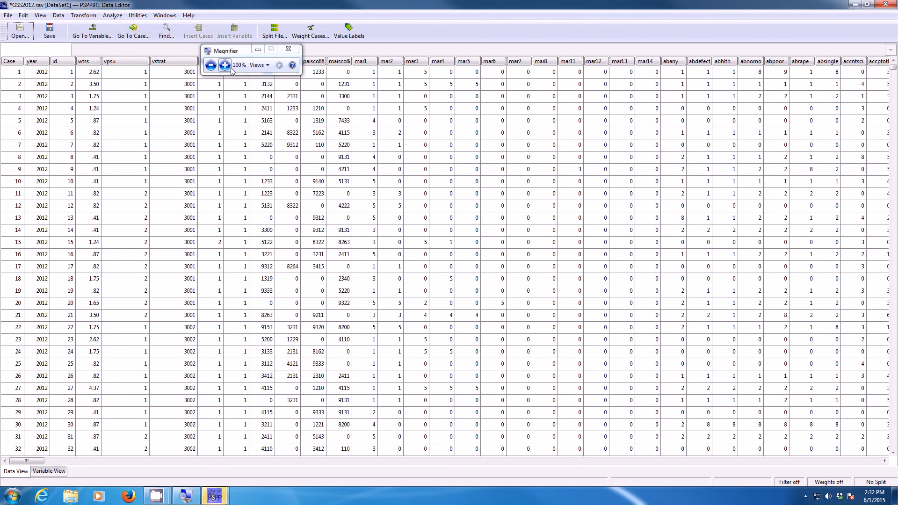
pyautogui.click(231, 68)
pyautogui.click(111, 14)
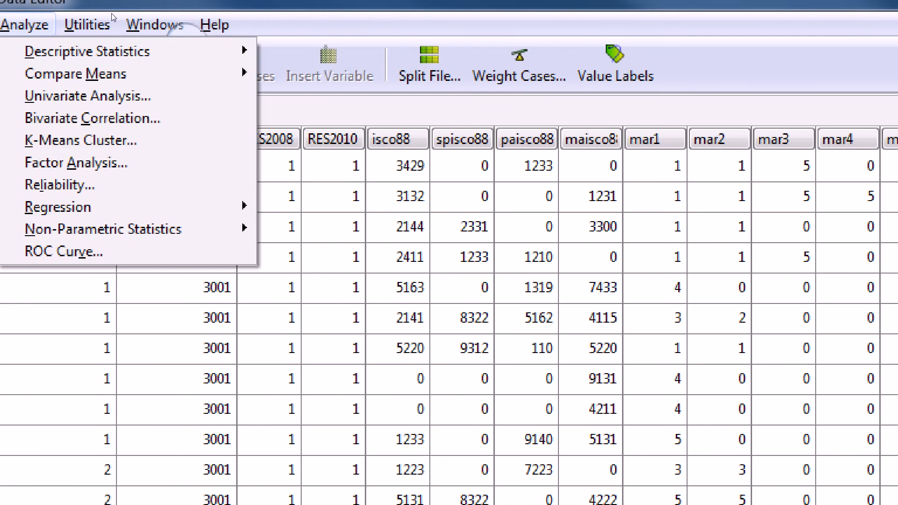
pyautogui.moveTo(133, 89)
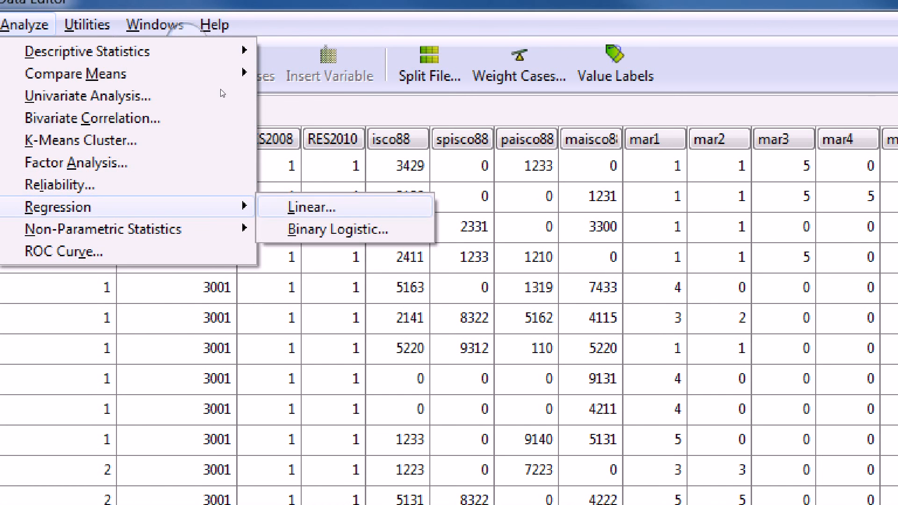
pyautogui.click(311, 207)
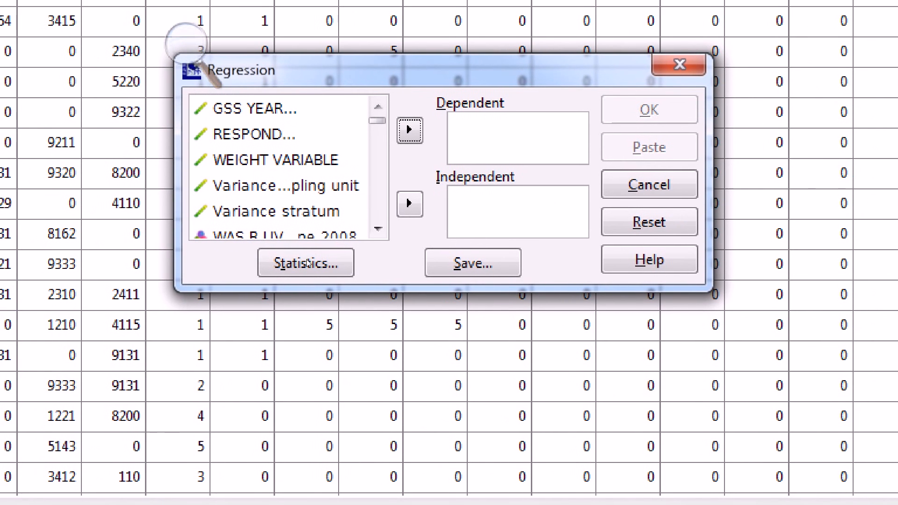
pyautogui.click(276, 160)
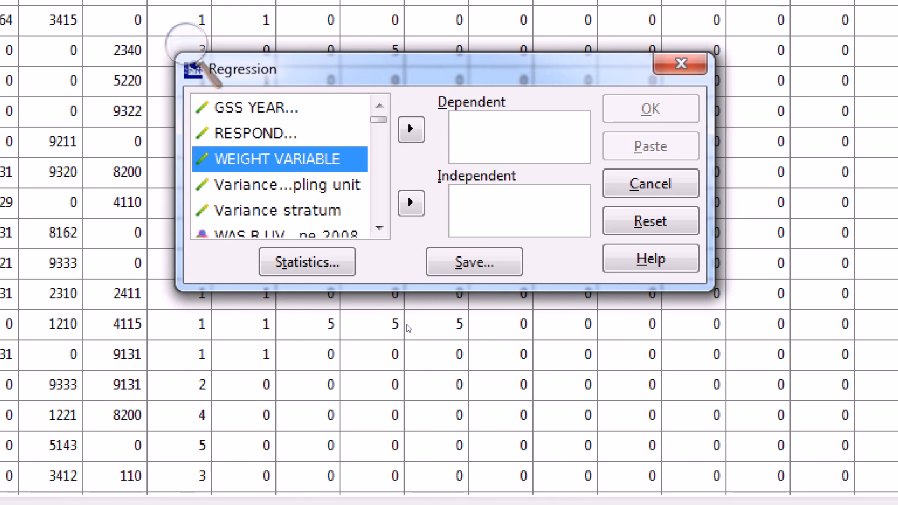
pyautogui.write('educ')
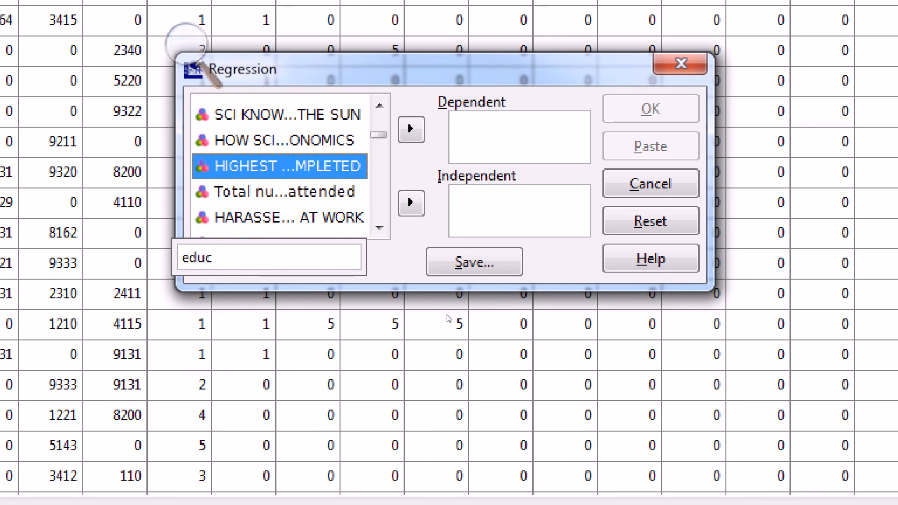
pyautogui.click(411, 130)
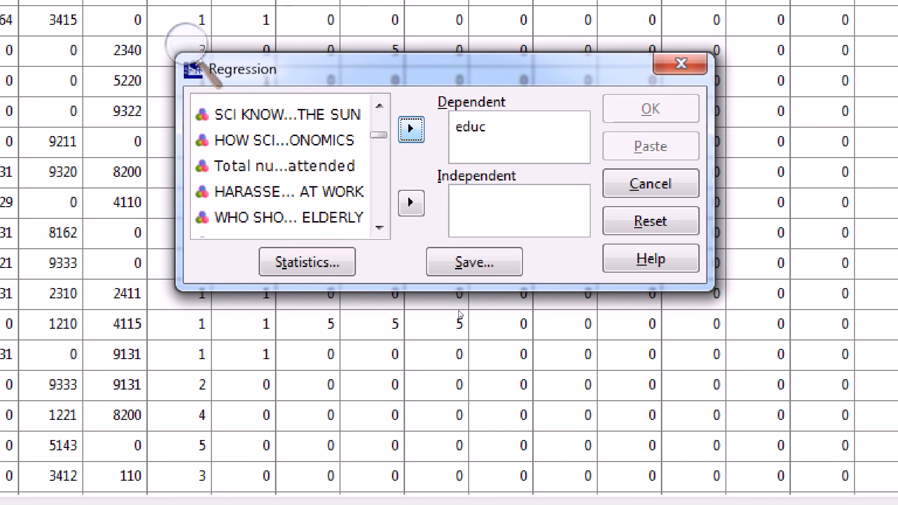
# - Add the father's education (paeduc) and the respondent's age (age) to the independent variables
pyautogui.click(280, 192)
pyautogui.write('paeduc')
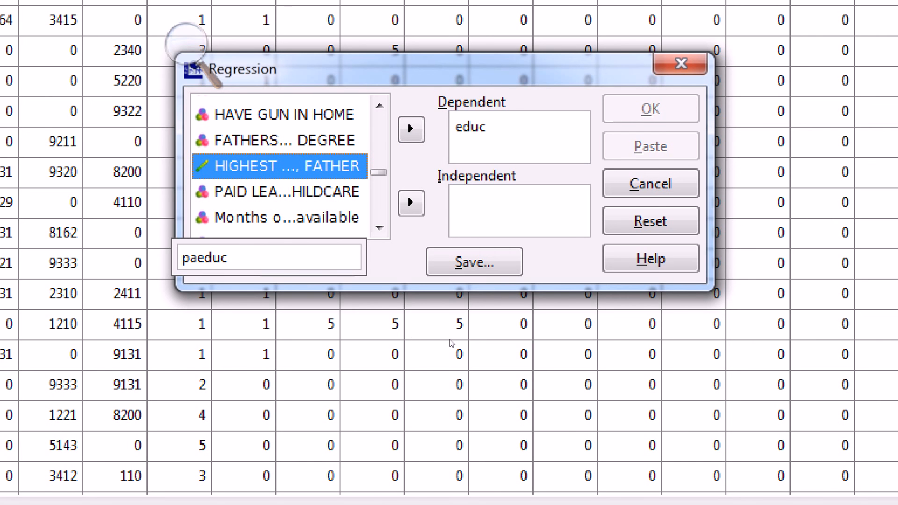
pyautogui.click(412, 203)
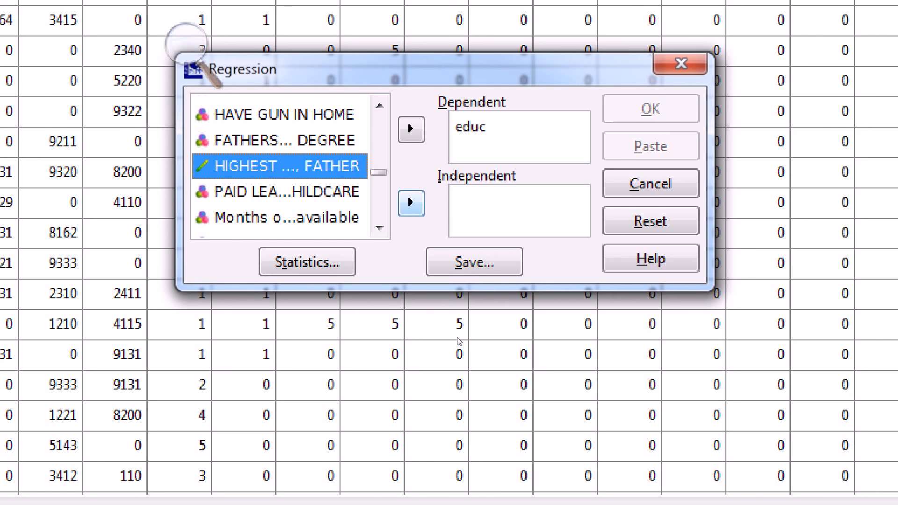
pyautogui.click(411, 203)
pyautogui.write('age')
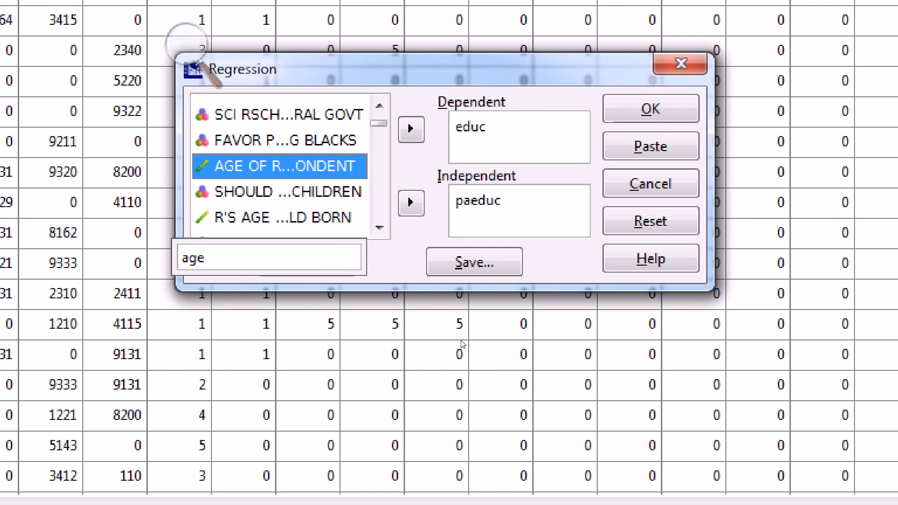
pyautogui.click(411, 203)
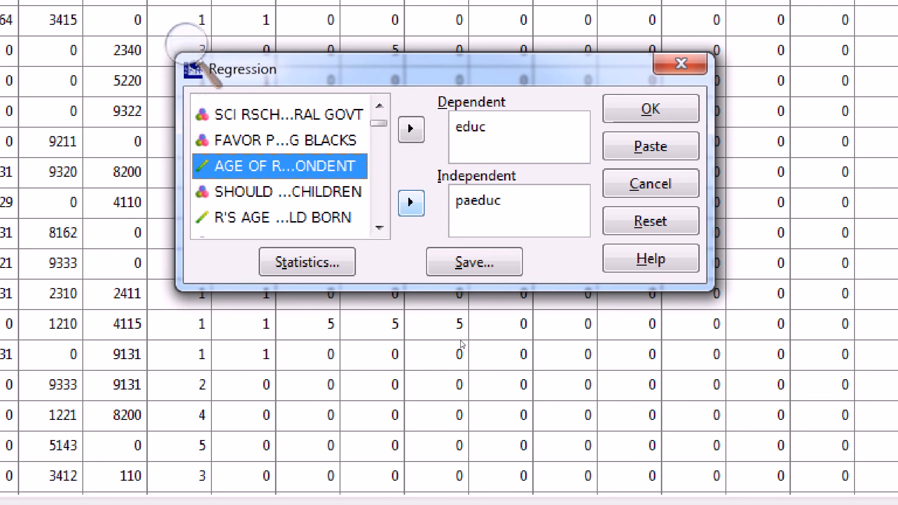
pyautogui.click(412, 203)
# - Add age_sqr and the sex recode (Male) to the independent variables of the regression
pyautogui.click(323, 191)
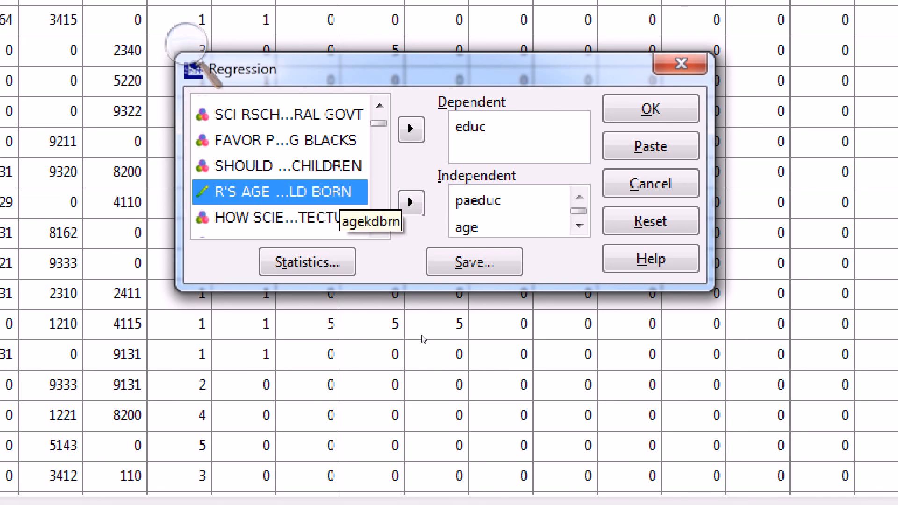
pyautogui.press('End')
pyautogui.press('Up')
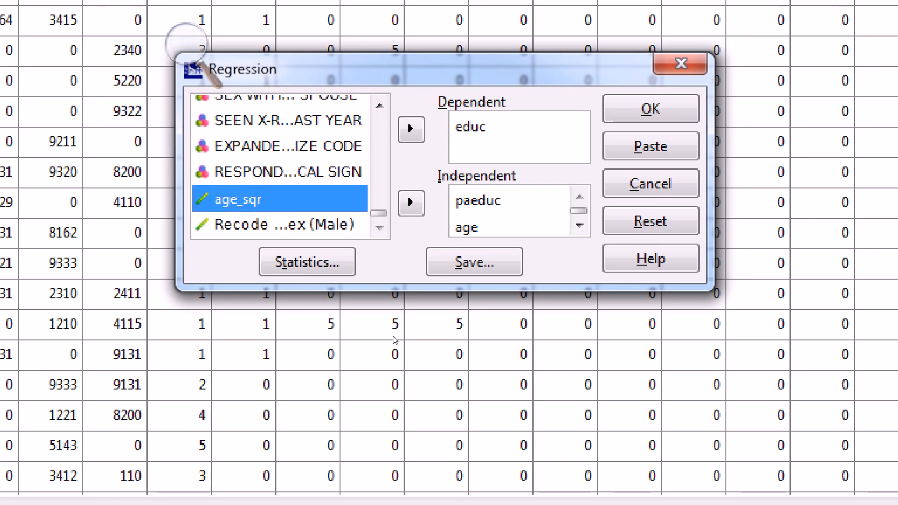
pyautogui.click(411, 203)
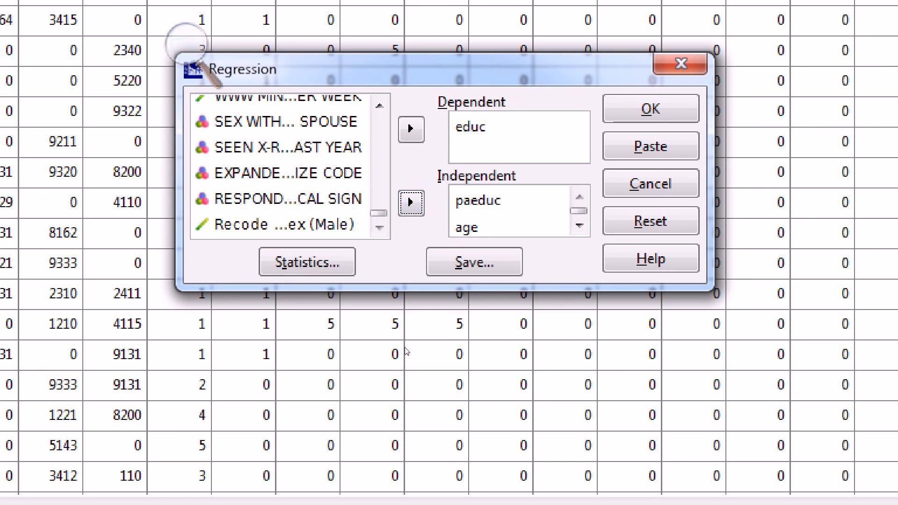
pyautogui.click(313, 225)
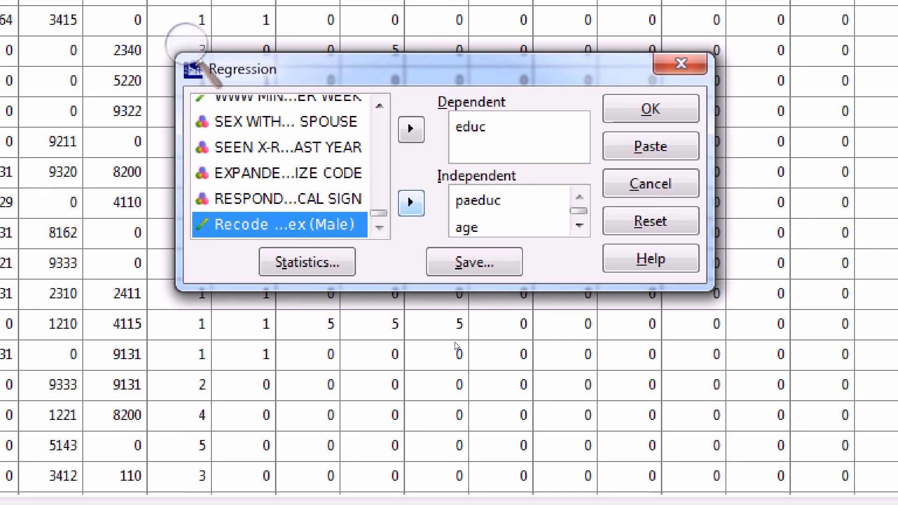
pyautogui.click(411, 203)
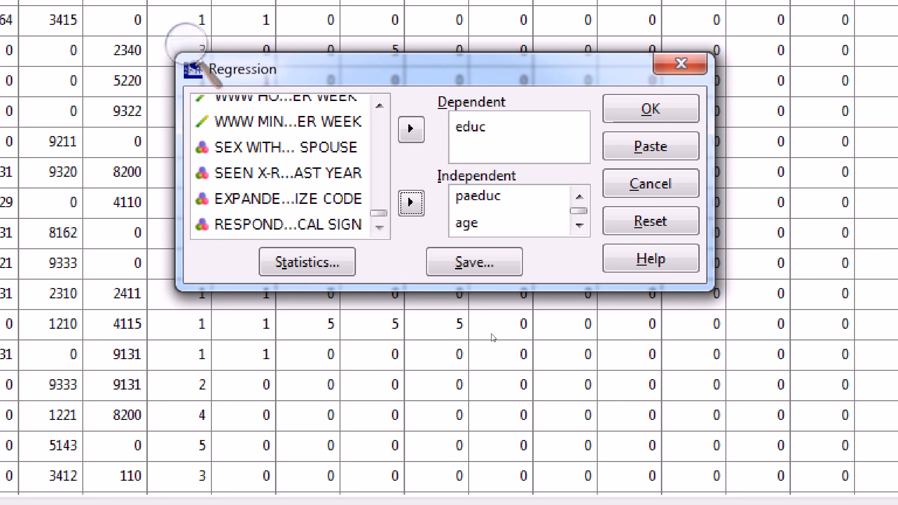
# - Check paeduc, age, age_sqr and Male in the list of independent variables and run the regression on educ
pyautogui.click(478, 197)
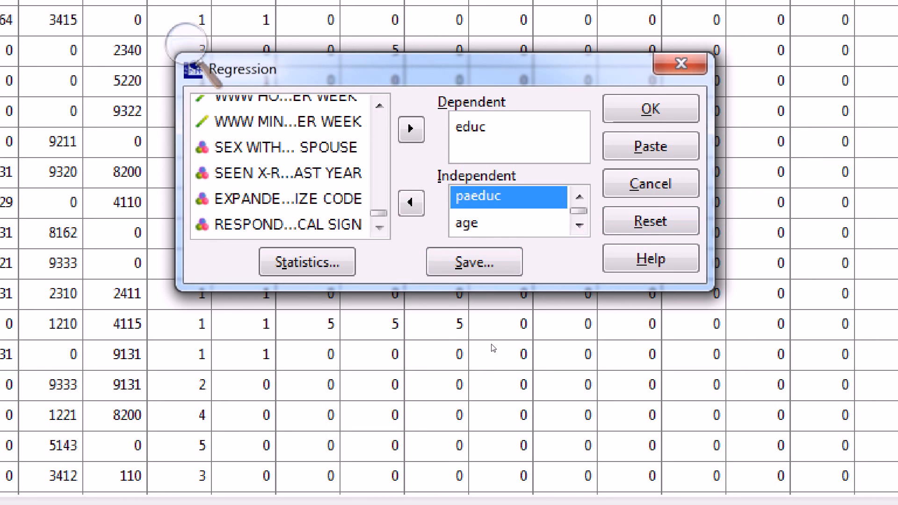
pyautogui.press('Down')
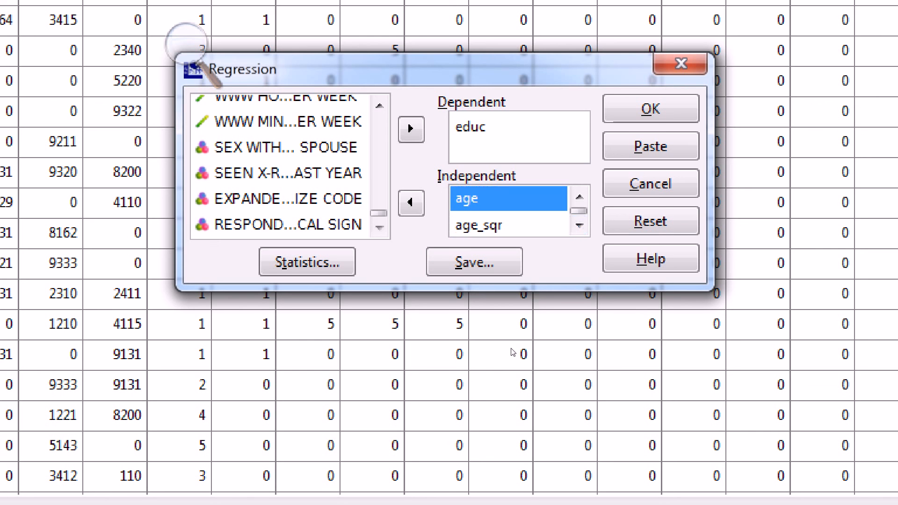
pyautogui.press('Down')
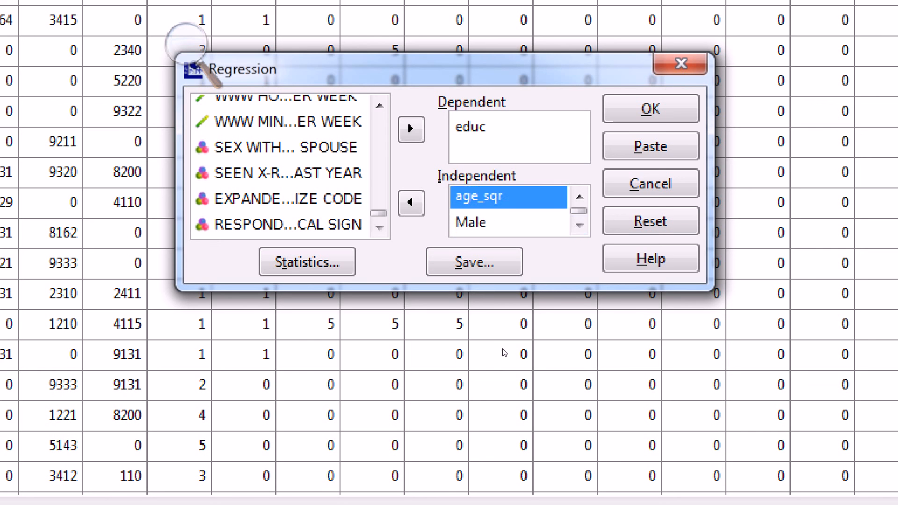
pyautogui.press('Down')
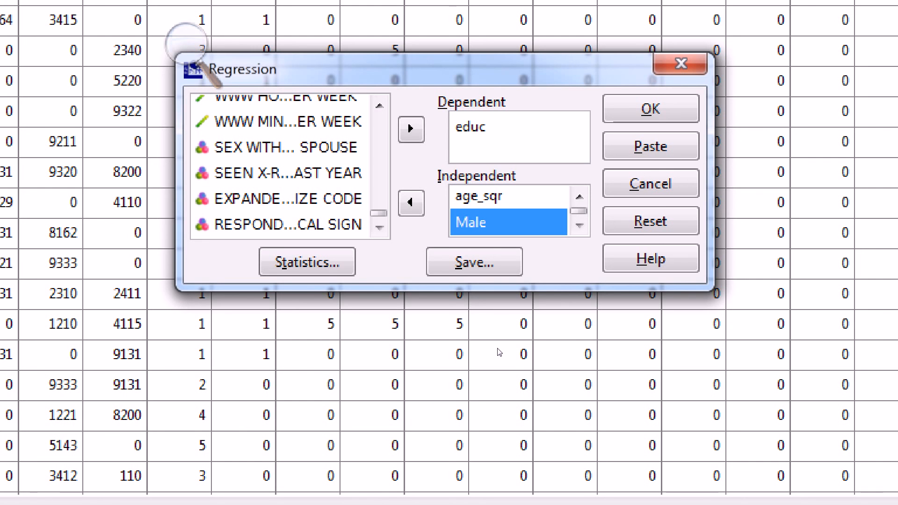
pyautogui.click(651, 109)
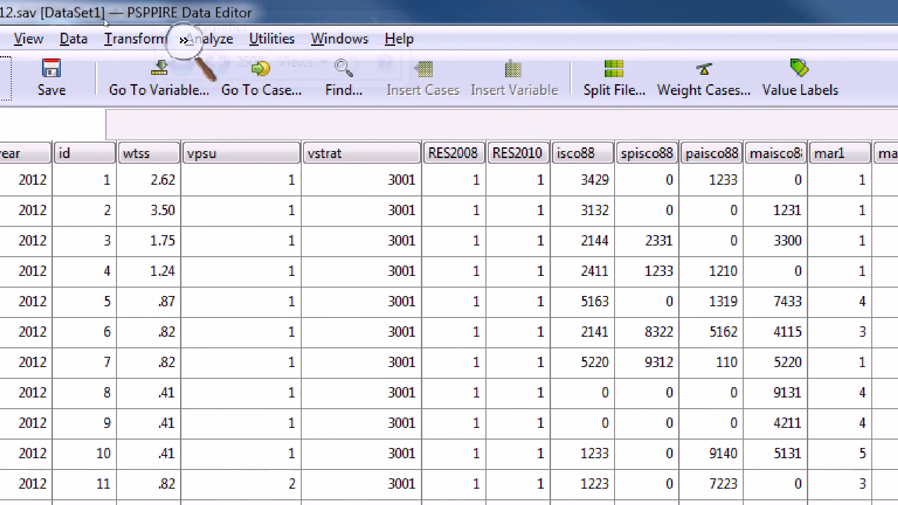
# - Switch to the PSPPIRE Output Viewer at 100% magnification, move the Magnifier beside the regression tables and enlarge the view to 250%
pyautogui.click(186, 42)
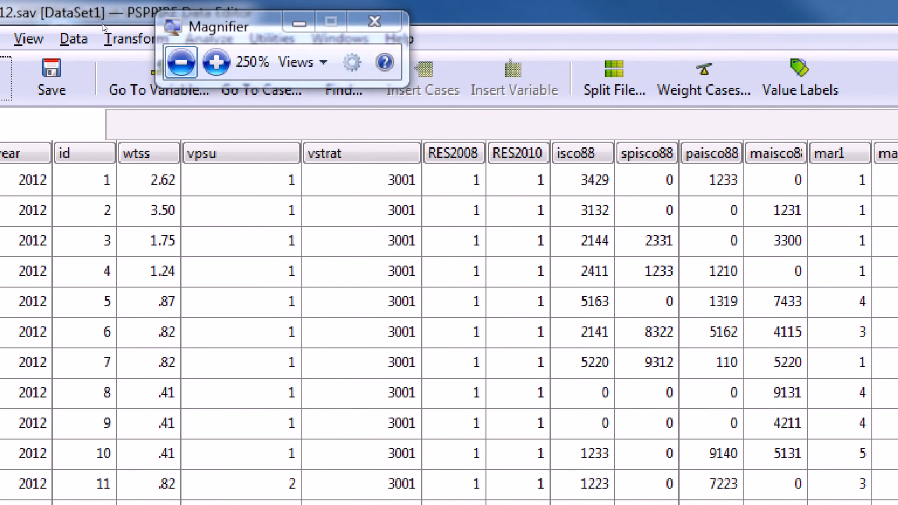
pyautogui.click(181, 63)
pyautogui.hotkey('alt', 'Tab')
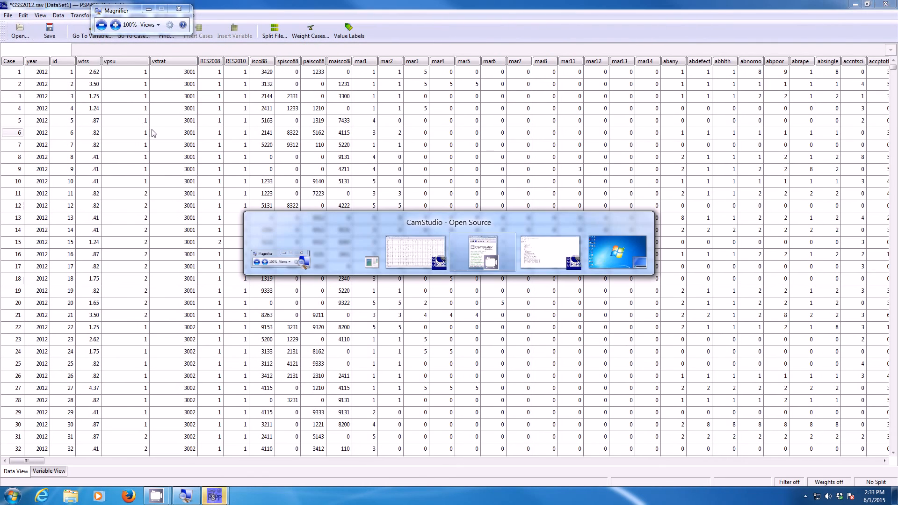
pyautogui.hotkey('alt', 'Tab')
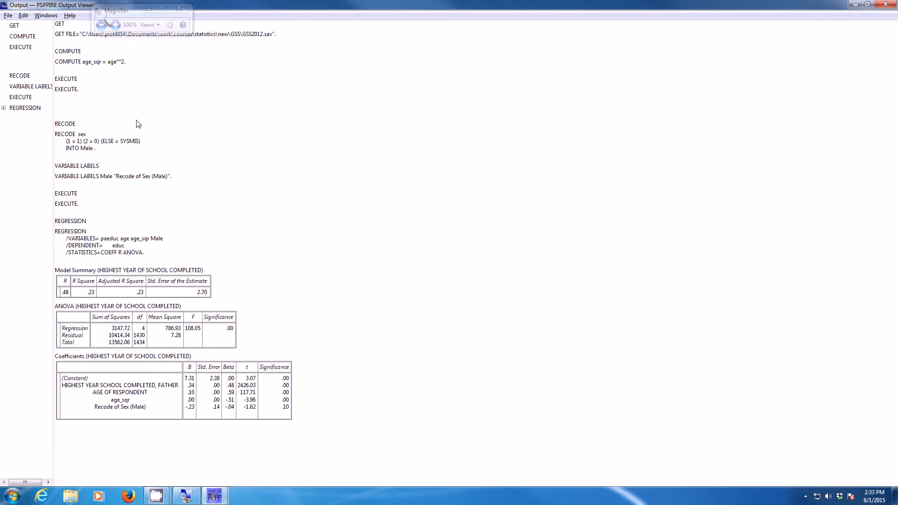
pyautogui.click(106, 20)
pyautogui.moveTo(115, 13); pyautogui.dragTo(302, 305)
pyautogui.click(304, 318)
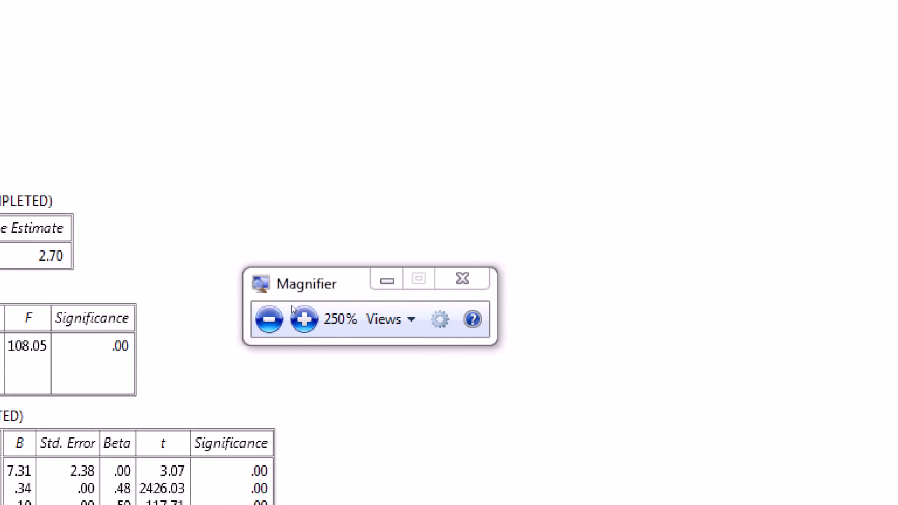